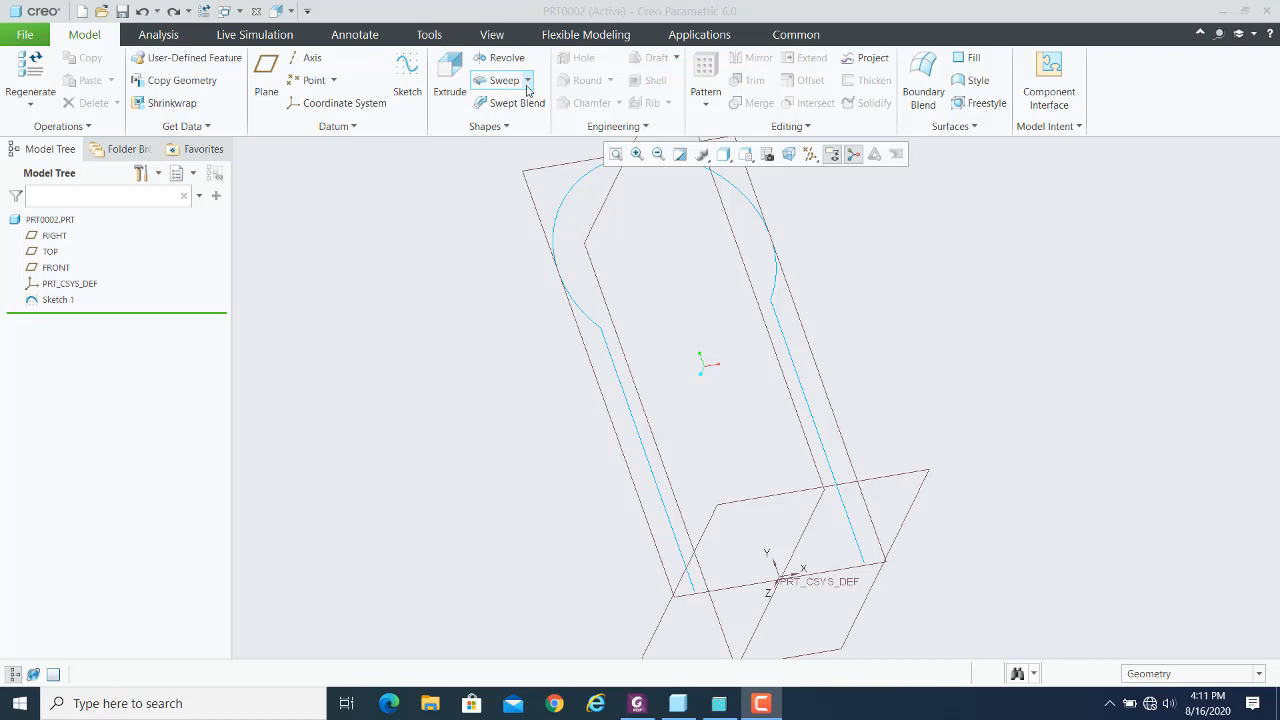
{"action": "left_click", "coordinate": [527, 88]}
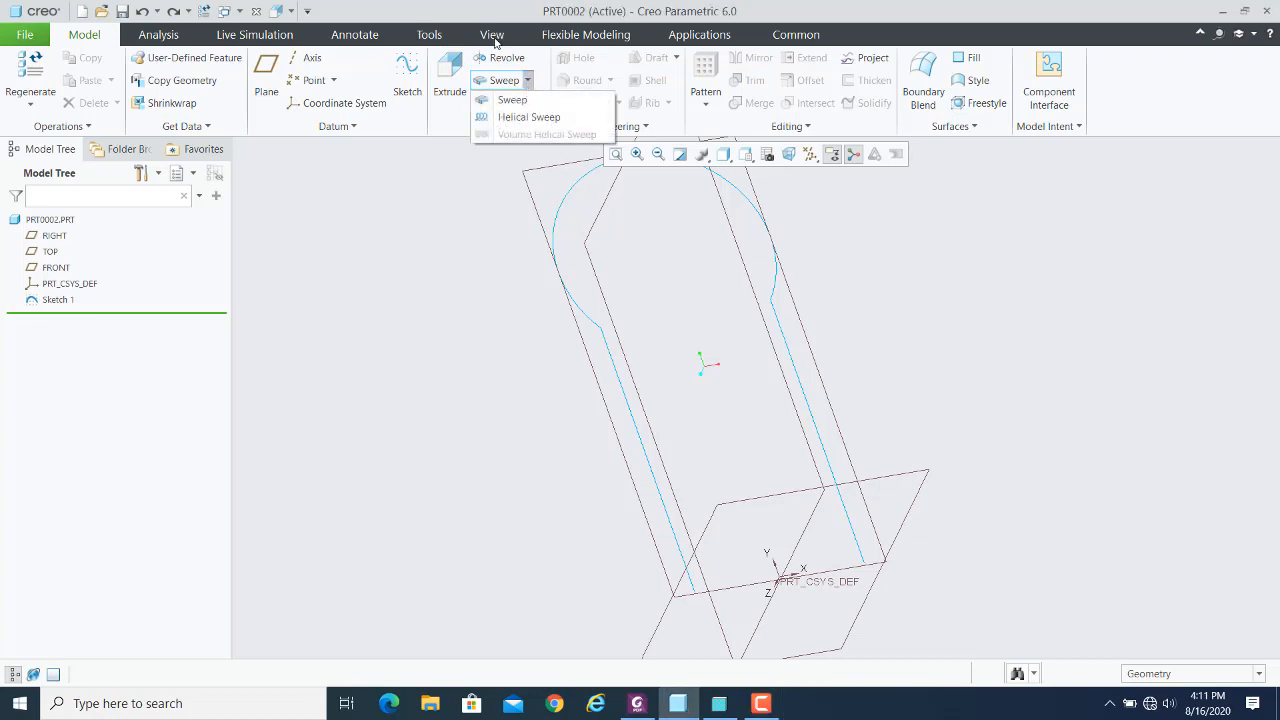
{"action": "left_click", "coordinate": [513, 101]}
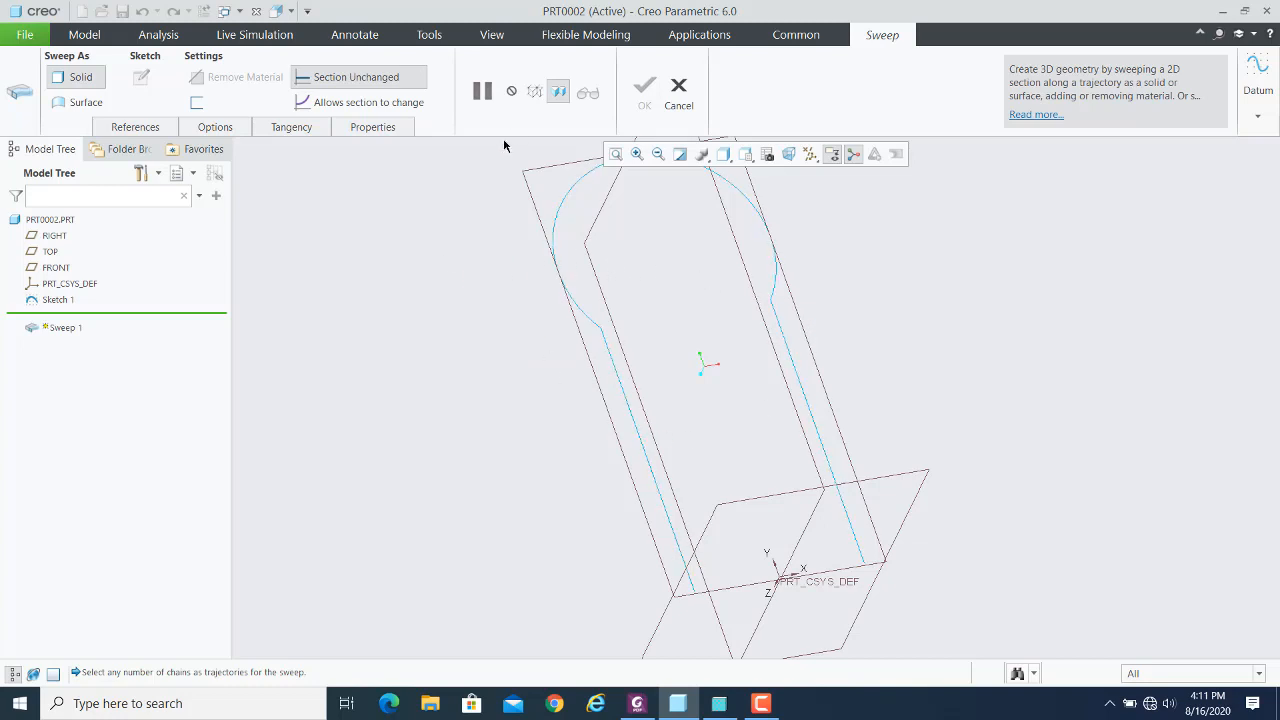
{"action": "left_click", "coordinate": [677, 92]}
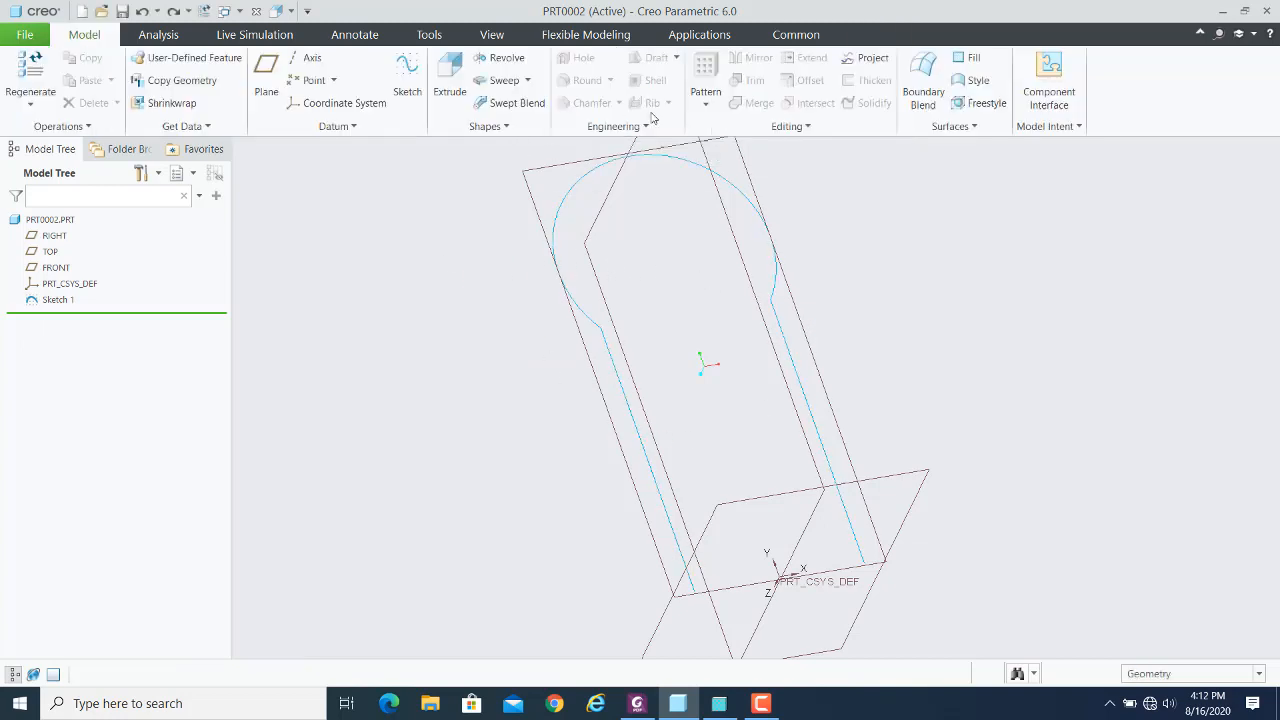
{"action": "left_click", "coordinate": [501, 82]}
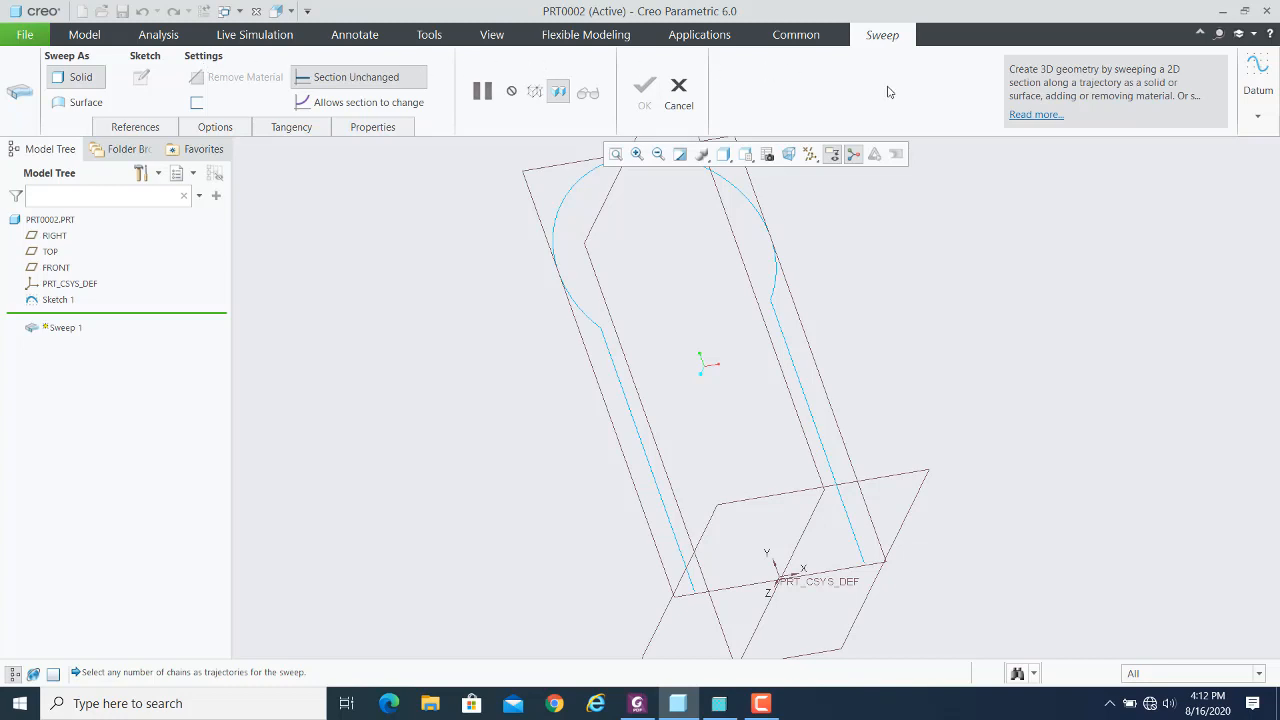
{"action": "left_click", "coordinate": [1259, 65]}
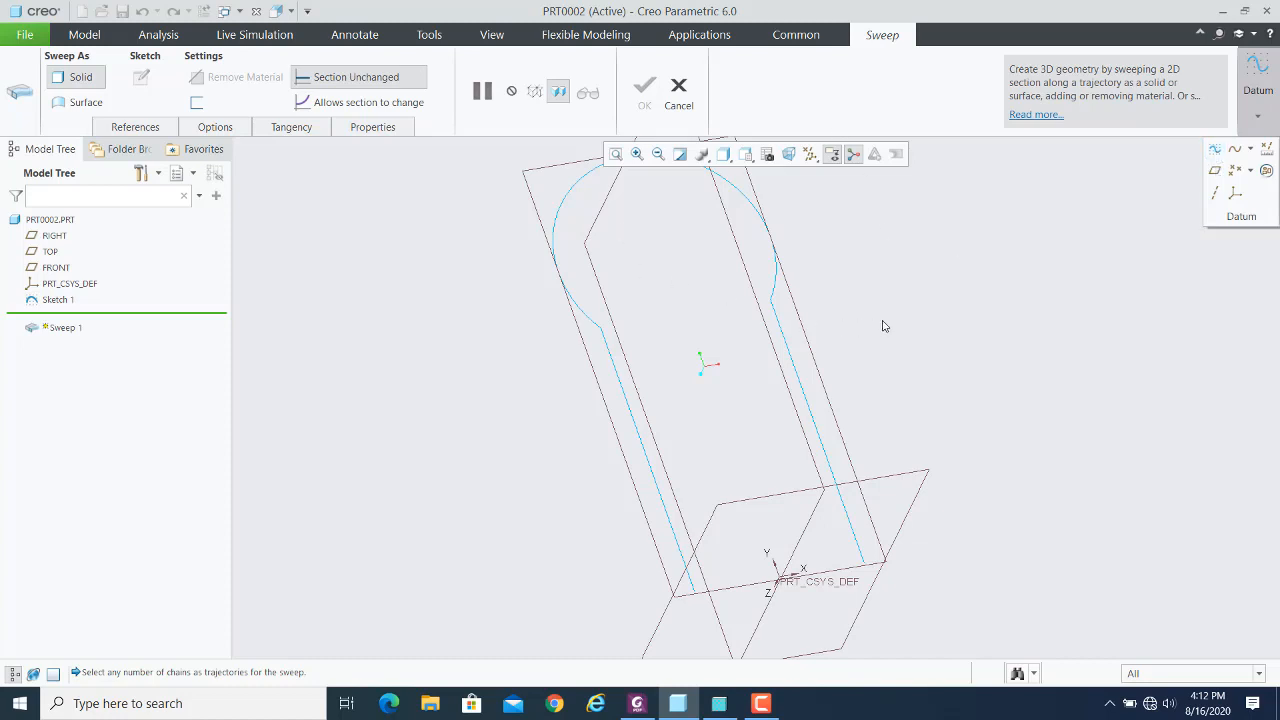
{"action": "left_click", "coordinate": [679, 90]}
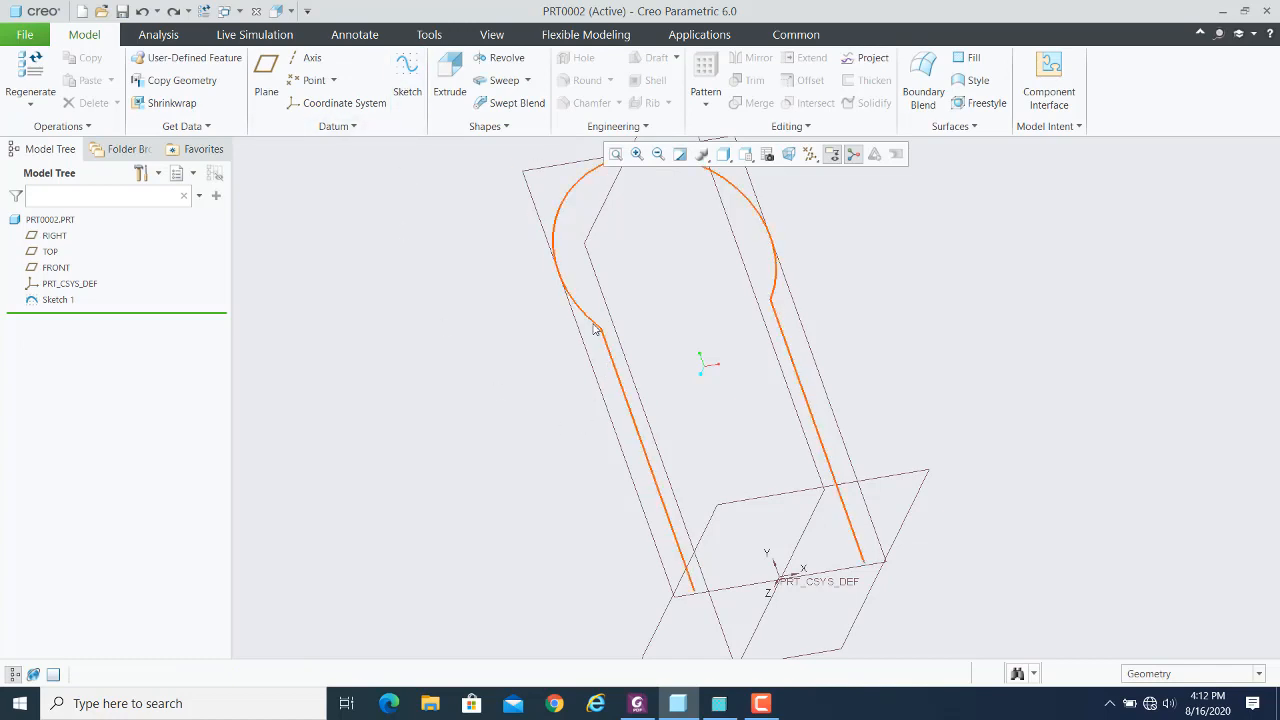
- Start a solid Sweep with constant section and select the Sketch 1 curve chain as its origin trajectory
{"action": "left_click", "coordinate": [504, 80]}
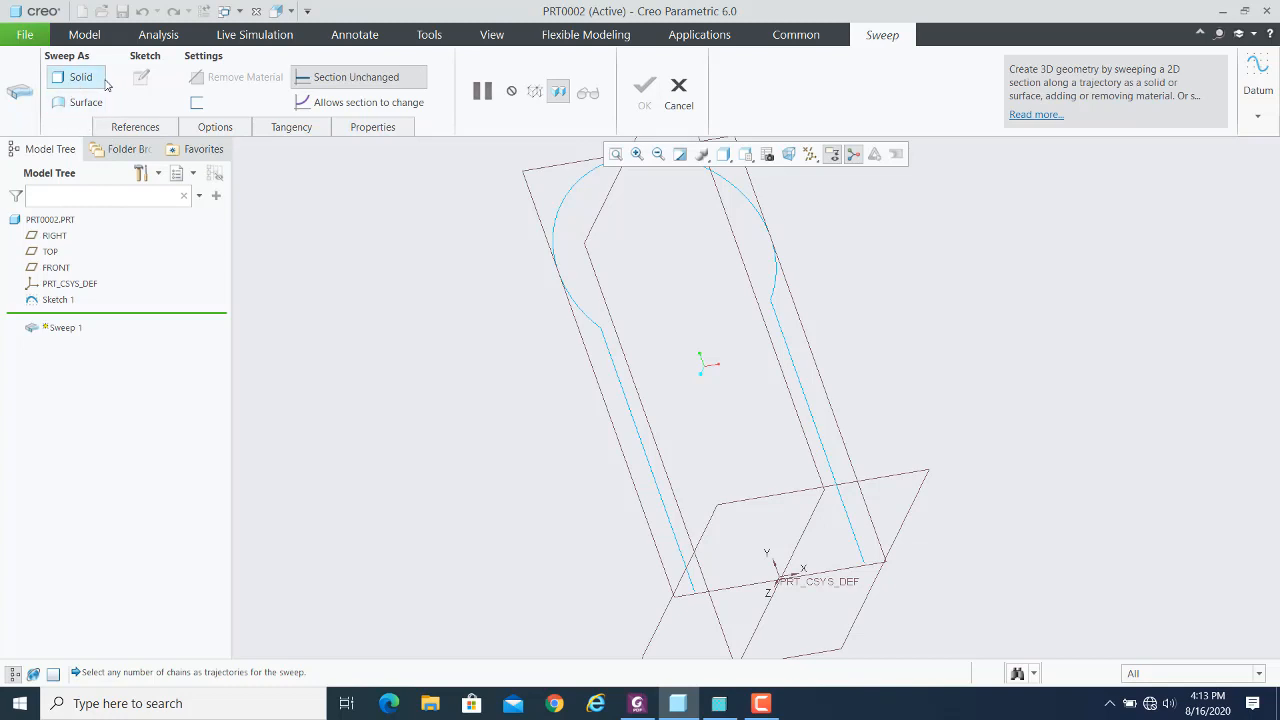
{"action": "left_click", "coordinate": [130, 131]}
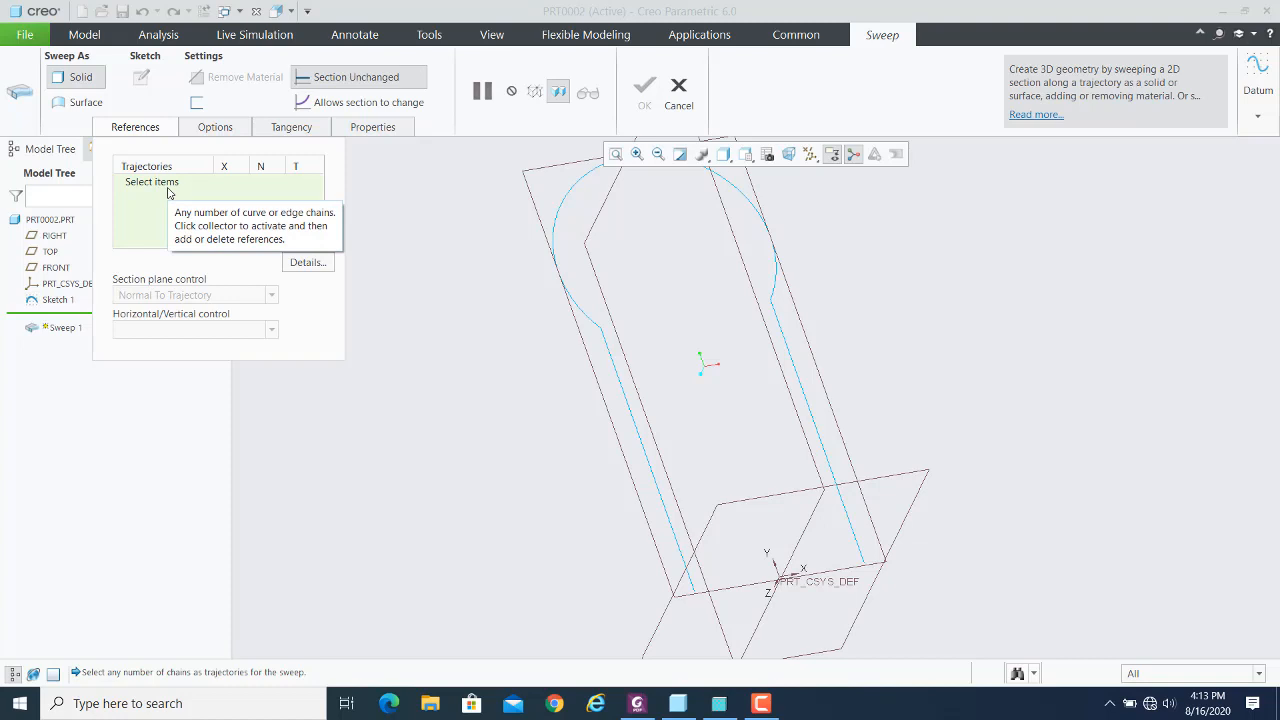
{"action": "left_click", "coordinate": [590, 323]}
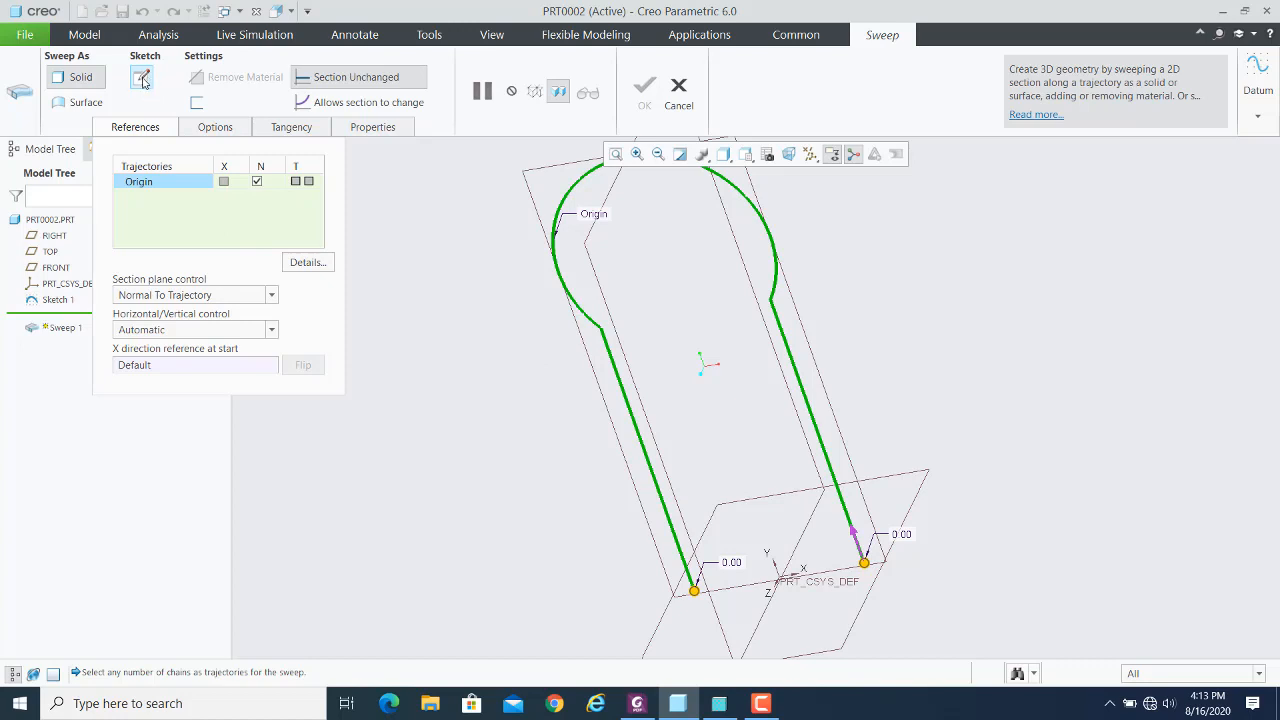
{"action": "right_click", "coordinate": [162, 186]}
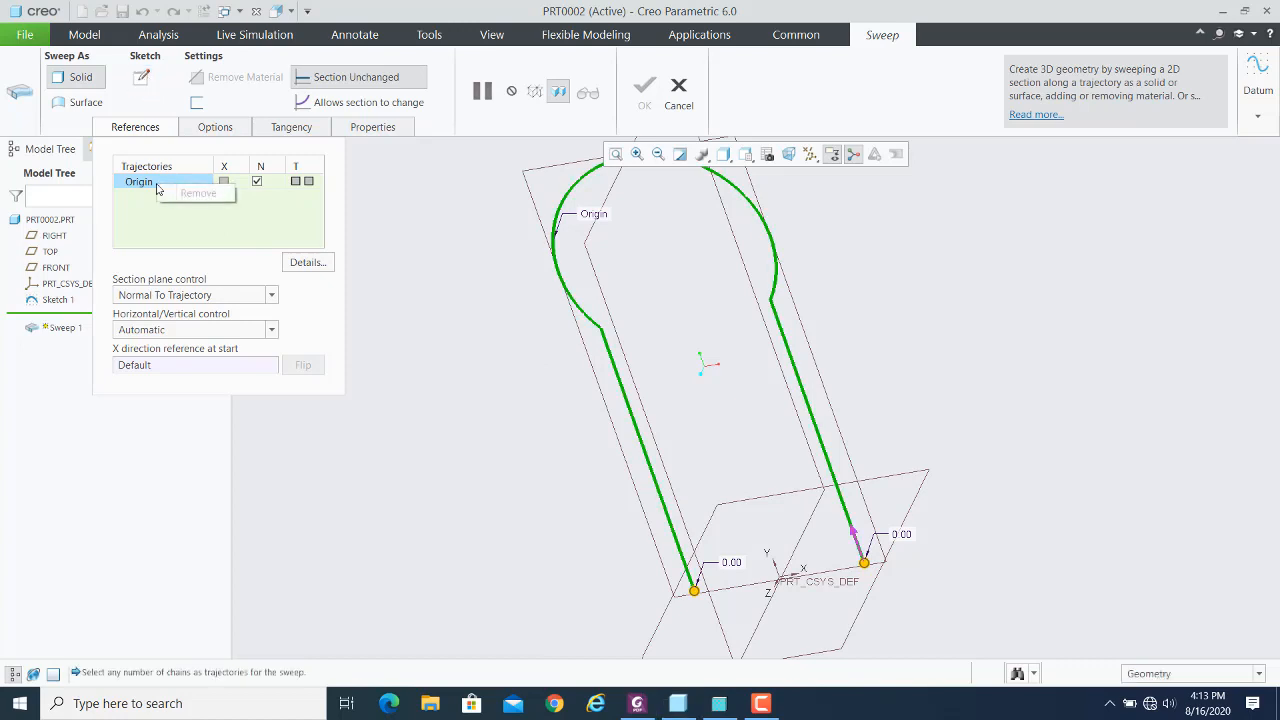
{"action": "left_click", "coordinate": [142, 107]}
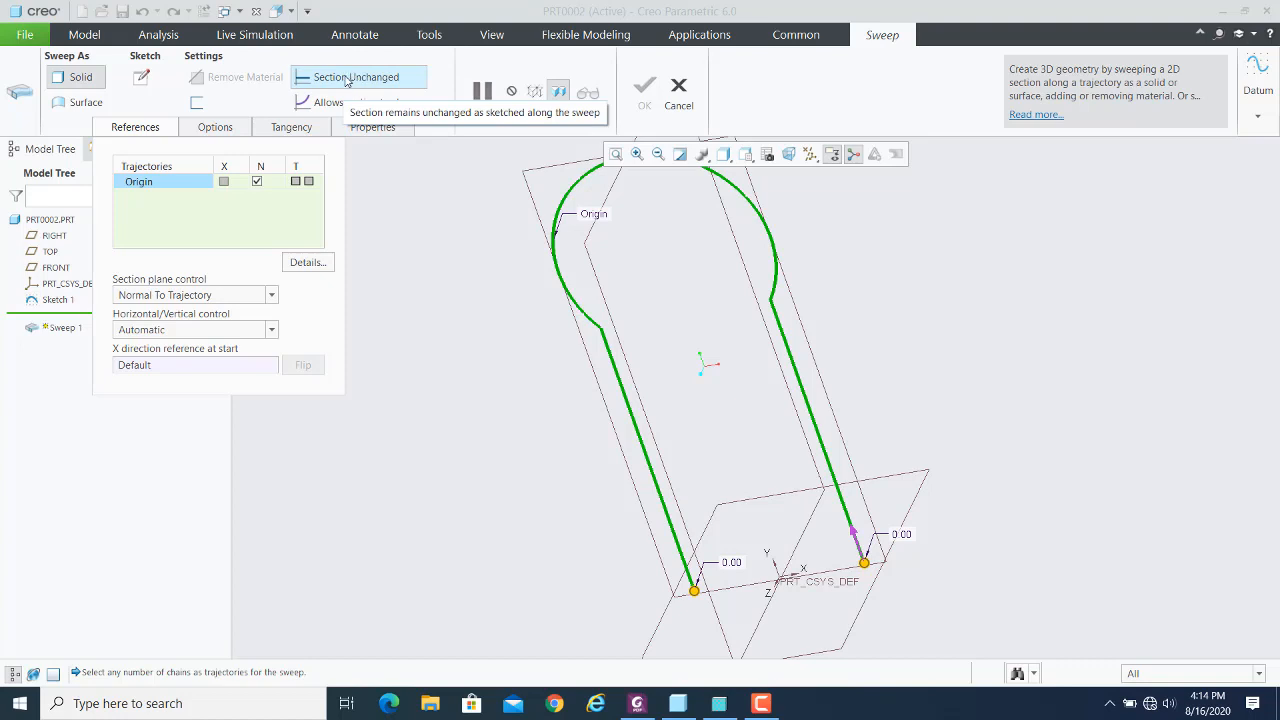
{"action": "left_click", "coordinate": [137, 127]}
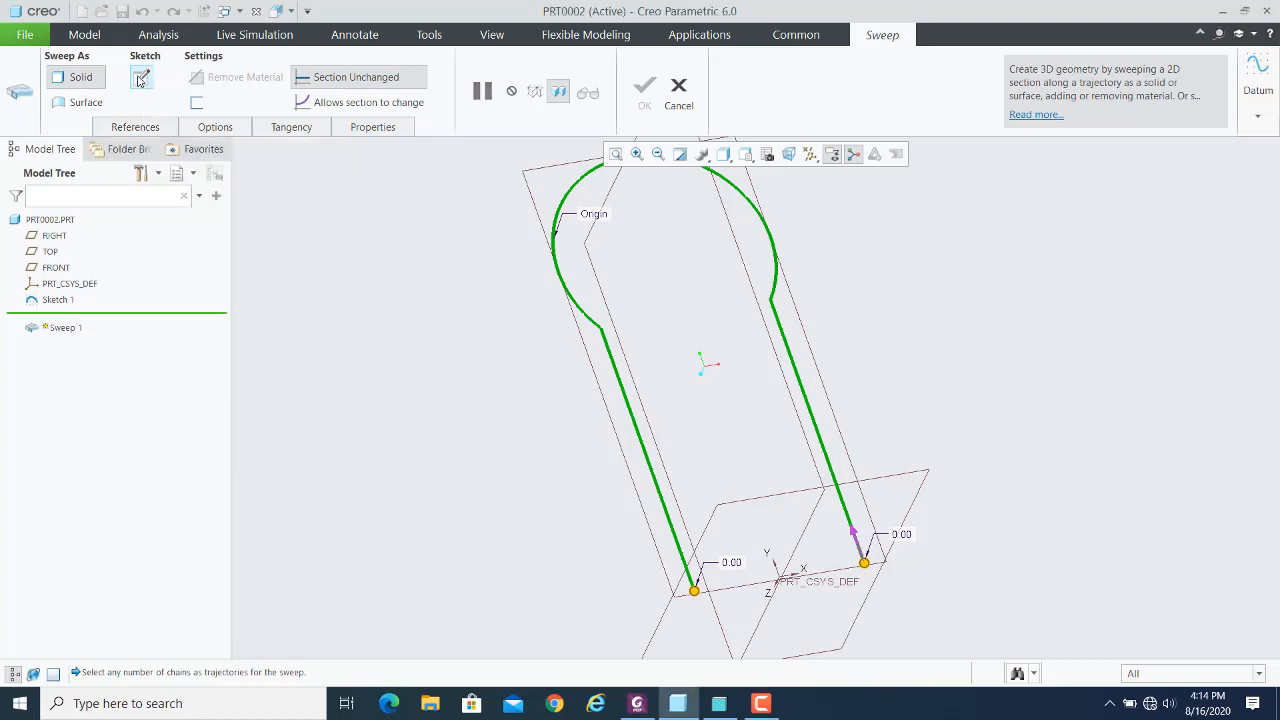
- In the sweep's section sketch, draw a rectangle about 30 by 20 around the trajectory start point, symmetric about the horizontal reference
{"action": "left_click", "coordinate": [140, 79]}
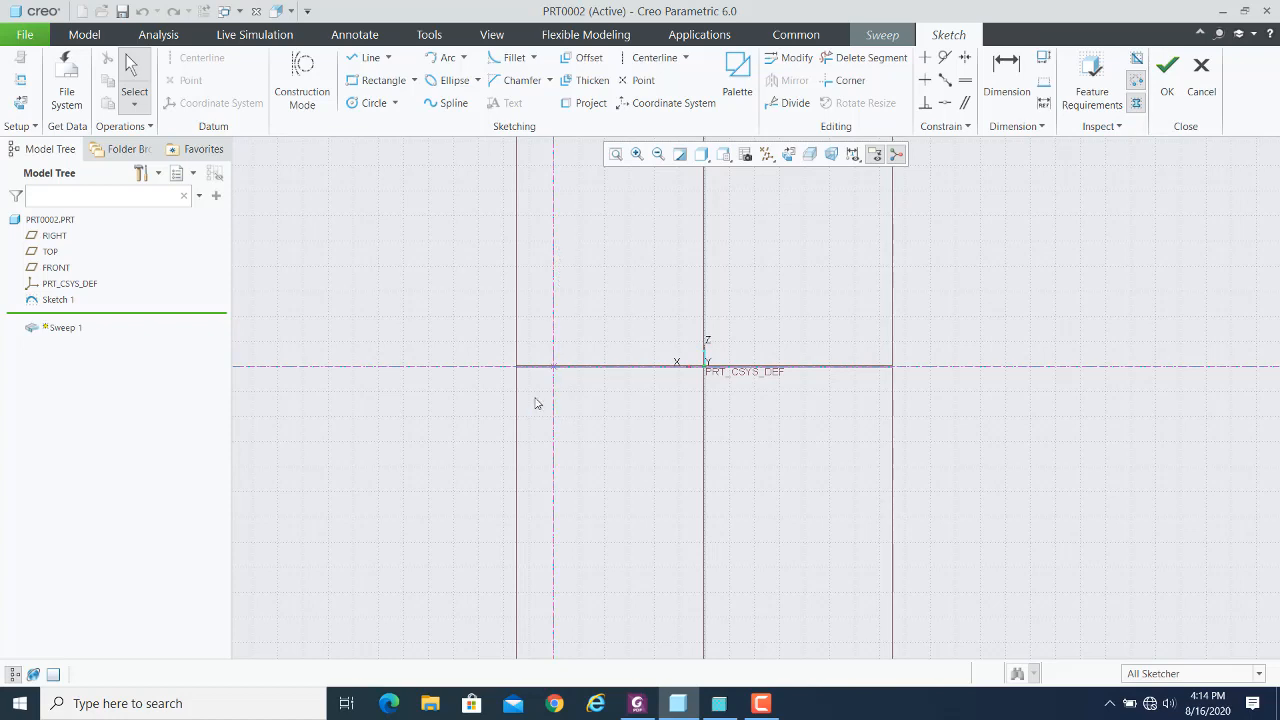
{"action": "scroll", "coordinate": [500, 370], "scroll_direction": "down", "scroll_amount": 2}
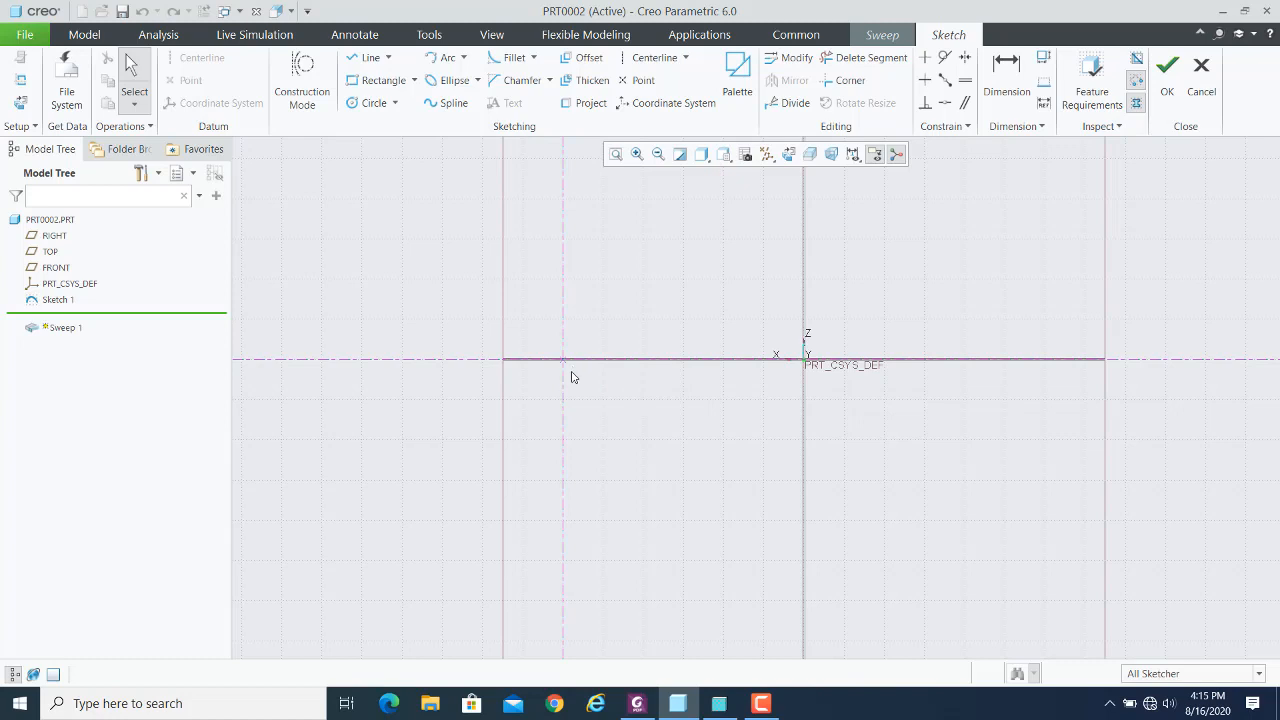
{"action": "scroll", "coordinate": [645, 348], "scroll_direction": "down", "scroll_amount": 3}
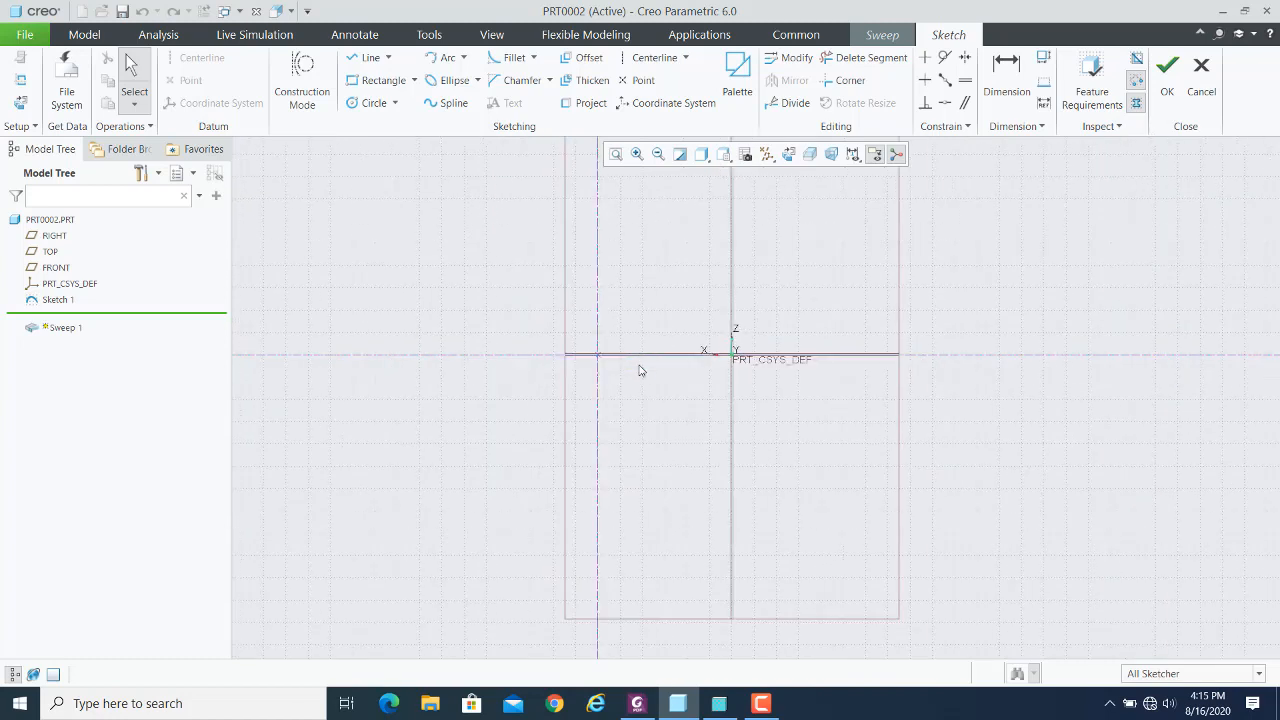
{"action": "key", "text": "ctrl+d"}
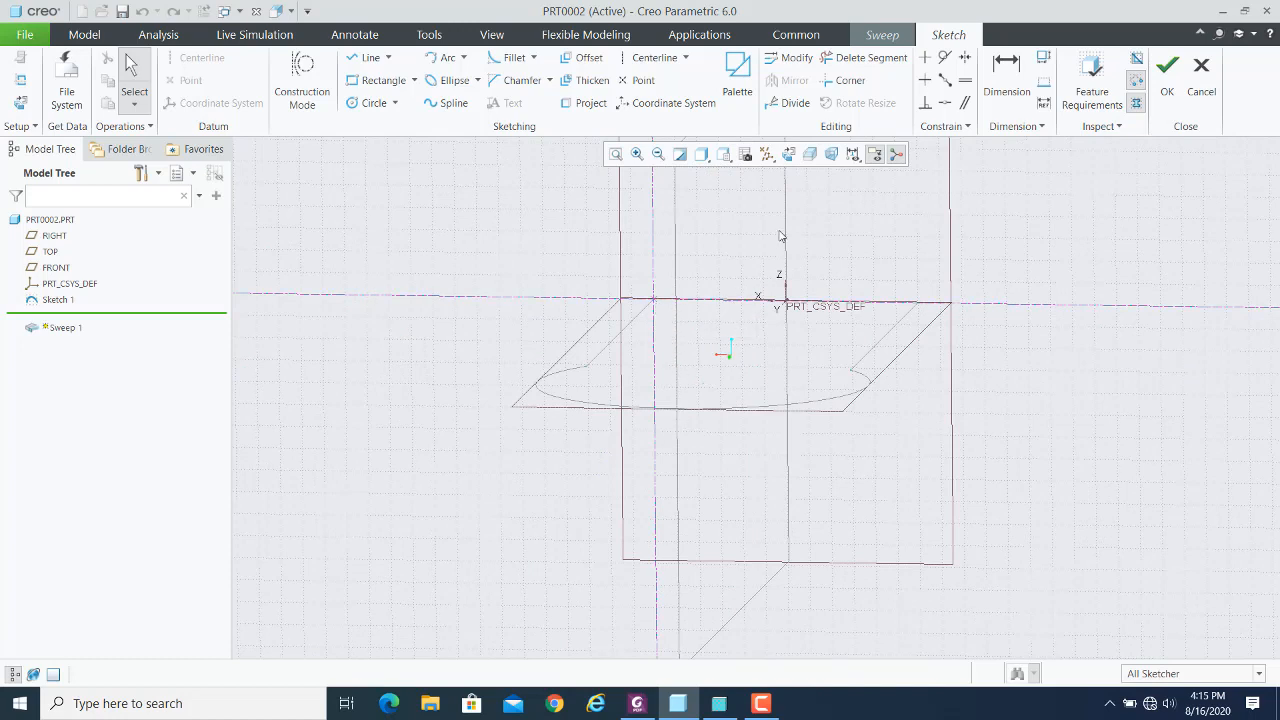
{"action": "left_click", "coordinate": [790, 155]}
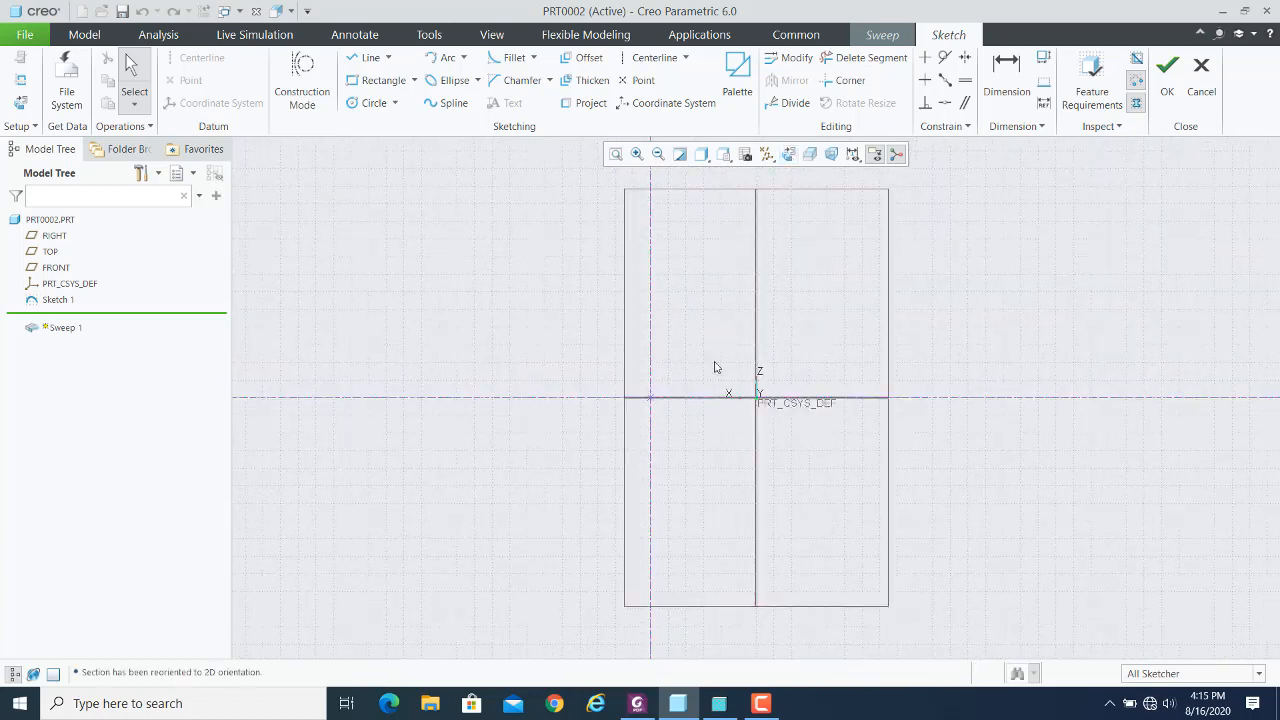
{"action": "scroll", "coordinate": [655, 408], "scroll_direction": "down", "scroll_amount": 5}
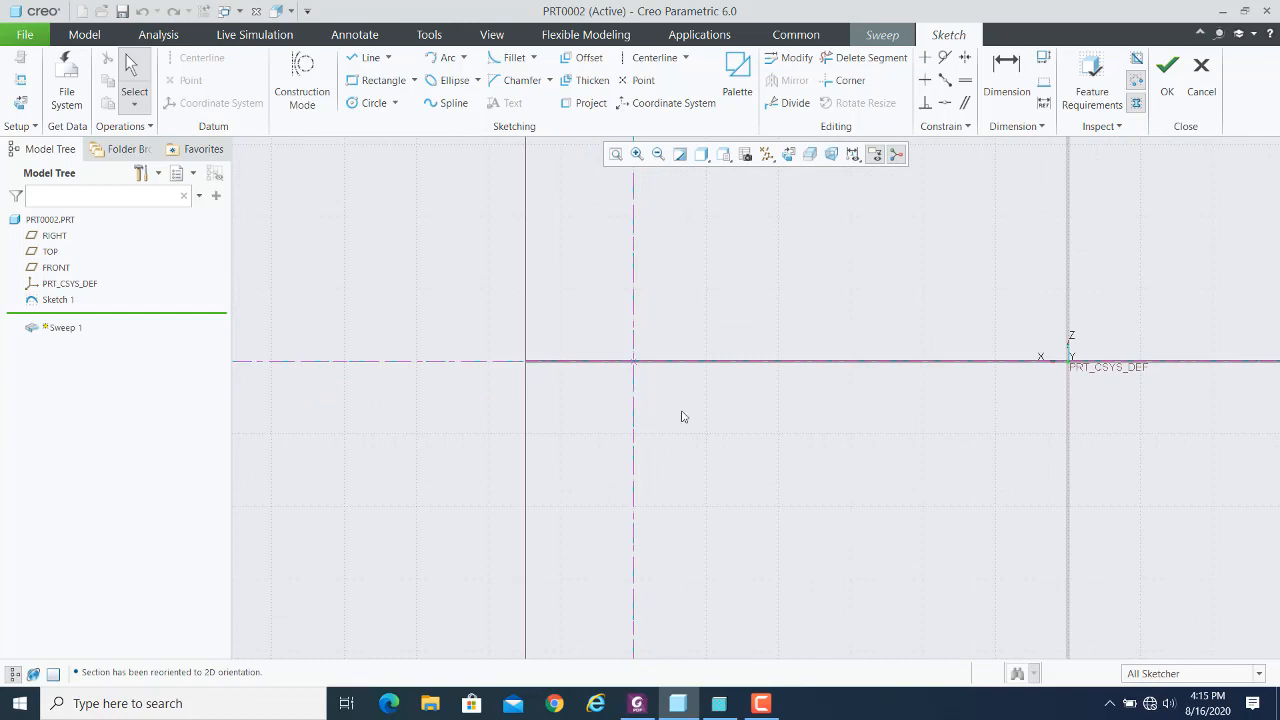
{"action": "left_click", "coordinate": [381, 82]}
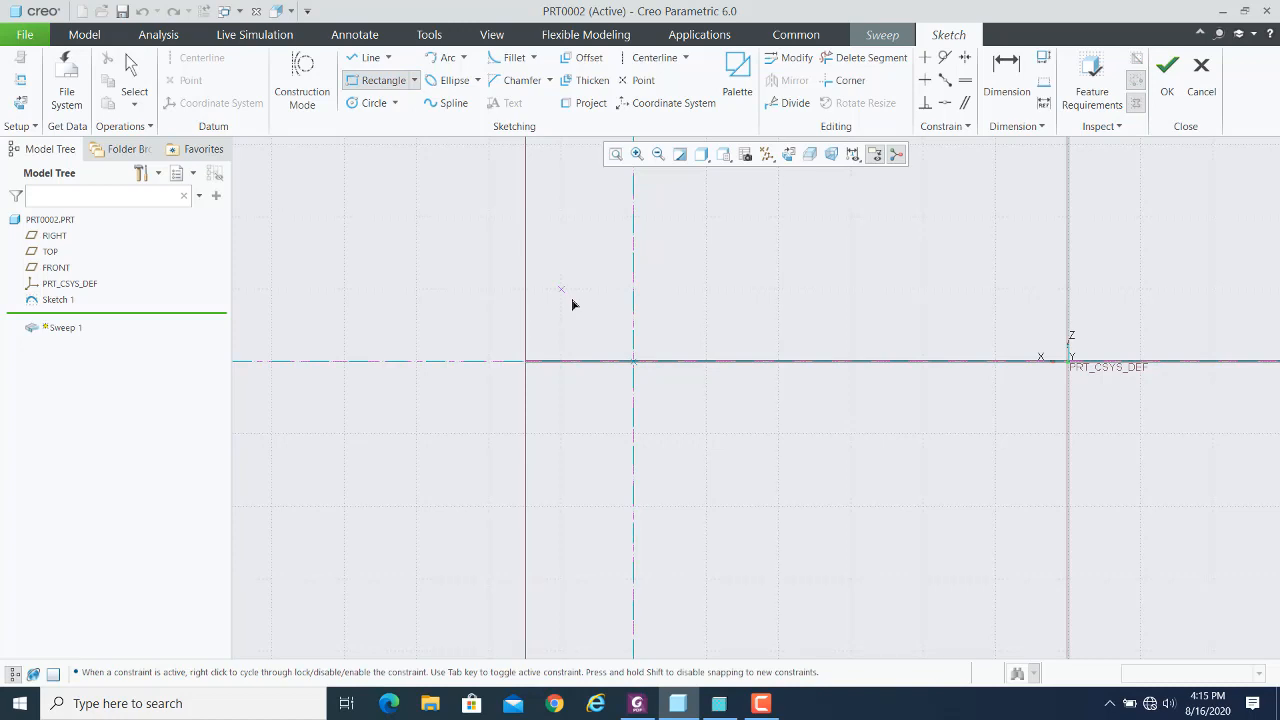
{"action": "left_click", "coordinate": [779, 437]}
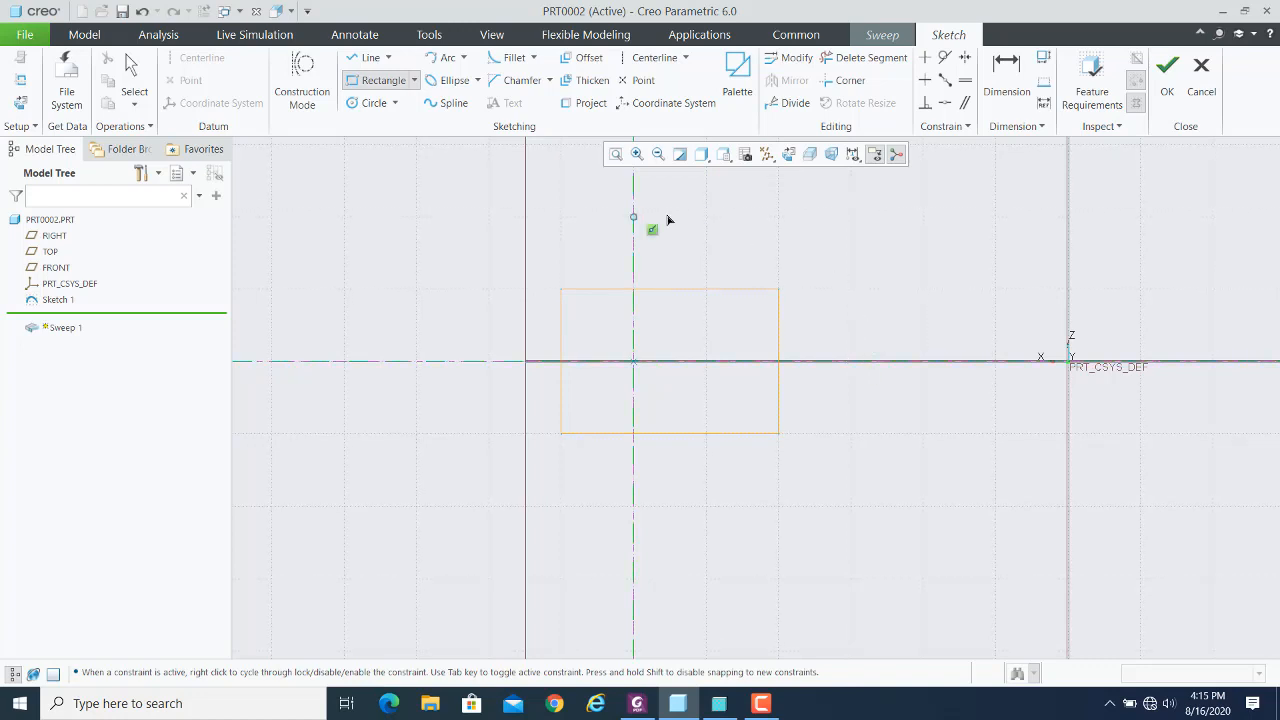
- Draw a circle about 56.57 in diameter on the horizontal reference, centred inside the rectangle about 10 from its right side
{"action": "left_click", "coordinate": [357, 104]}
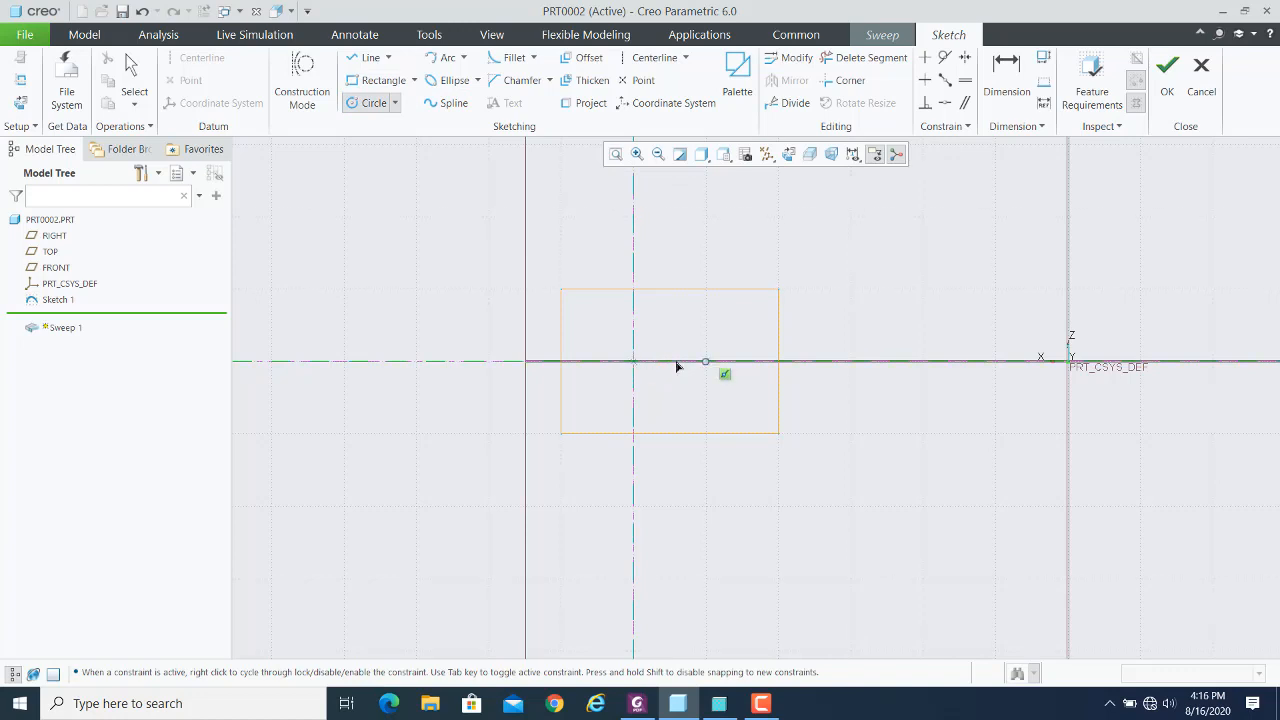
{"action": "left_click", "coordinate": [676, 367]}
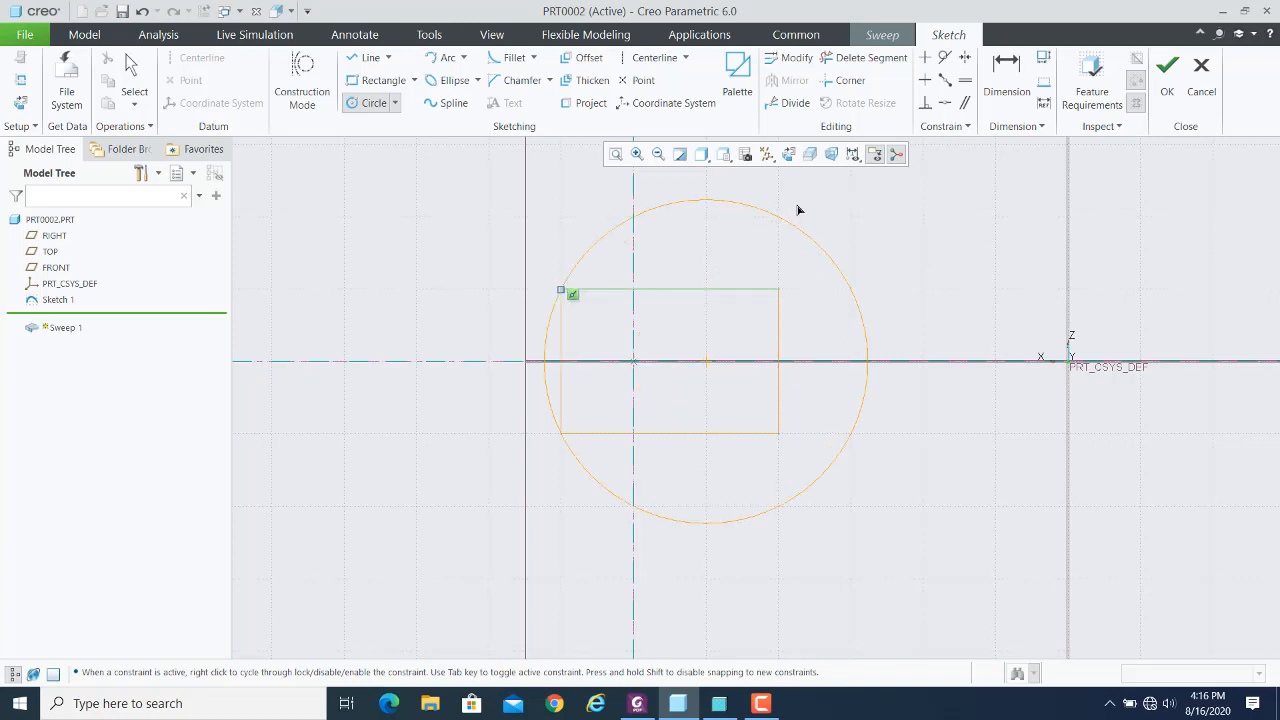
{"action": "left_click", "coordinate": [828, 198]}
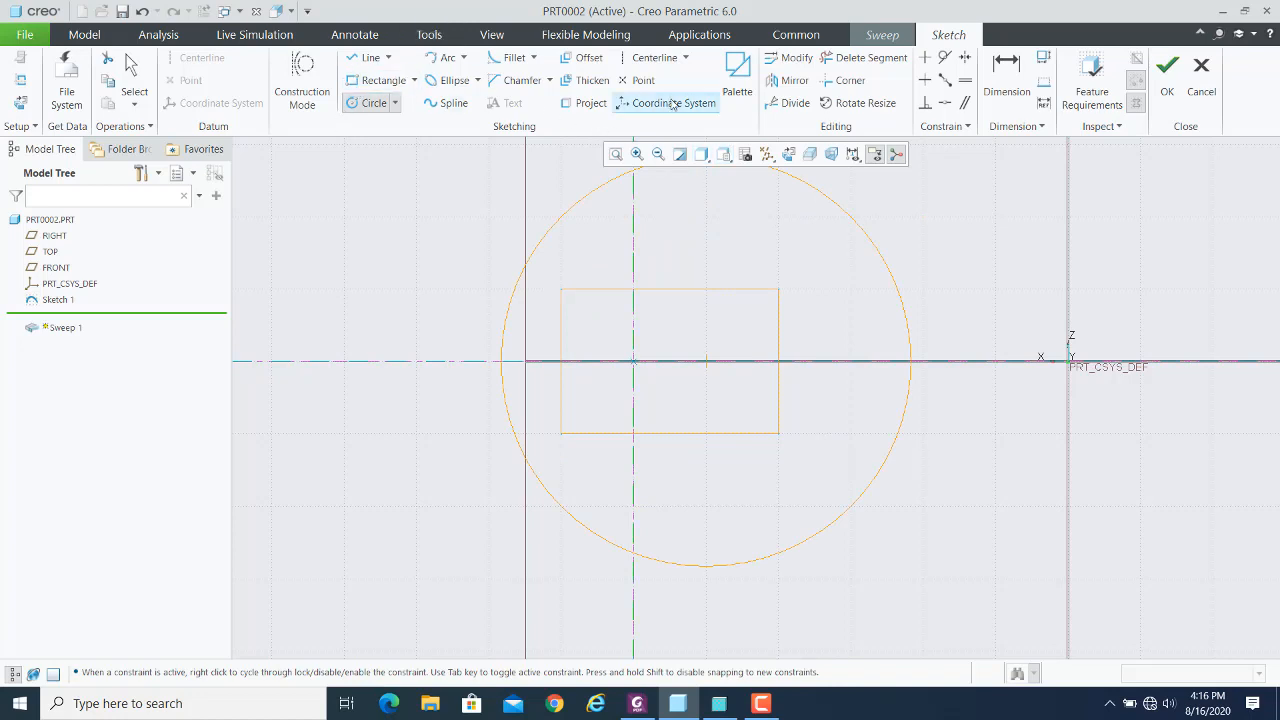
{"action": "left_click", "coordinate": [131, 78]}
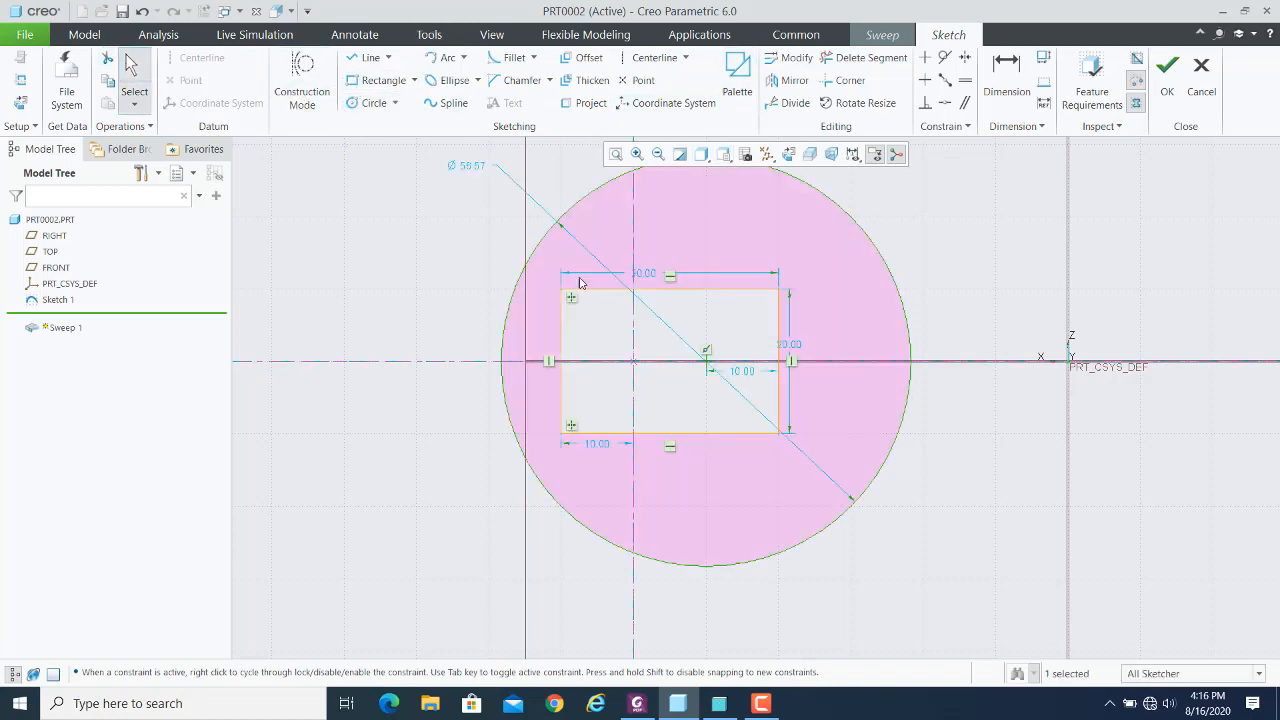
- Try a diameter of 20 for the circle and settle on 15 so it lies fully inside the rectangle
{"action": "double_click", "coordinate": [464, 166]}
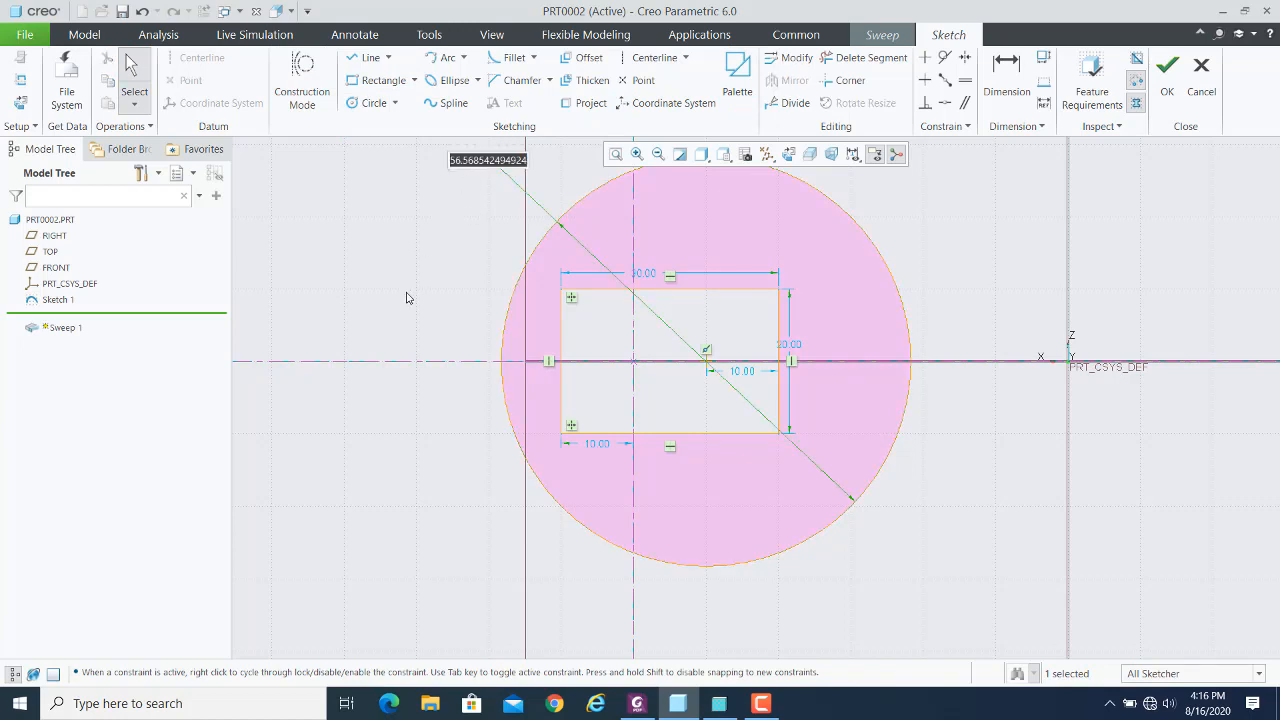
{"action": "type", "text": "20"}
{"action": "key", "text": "Return"}
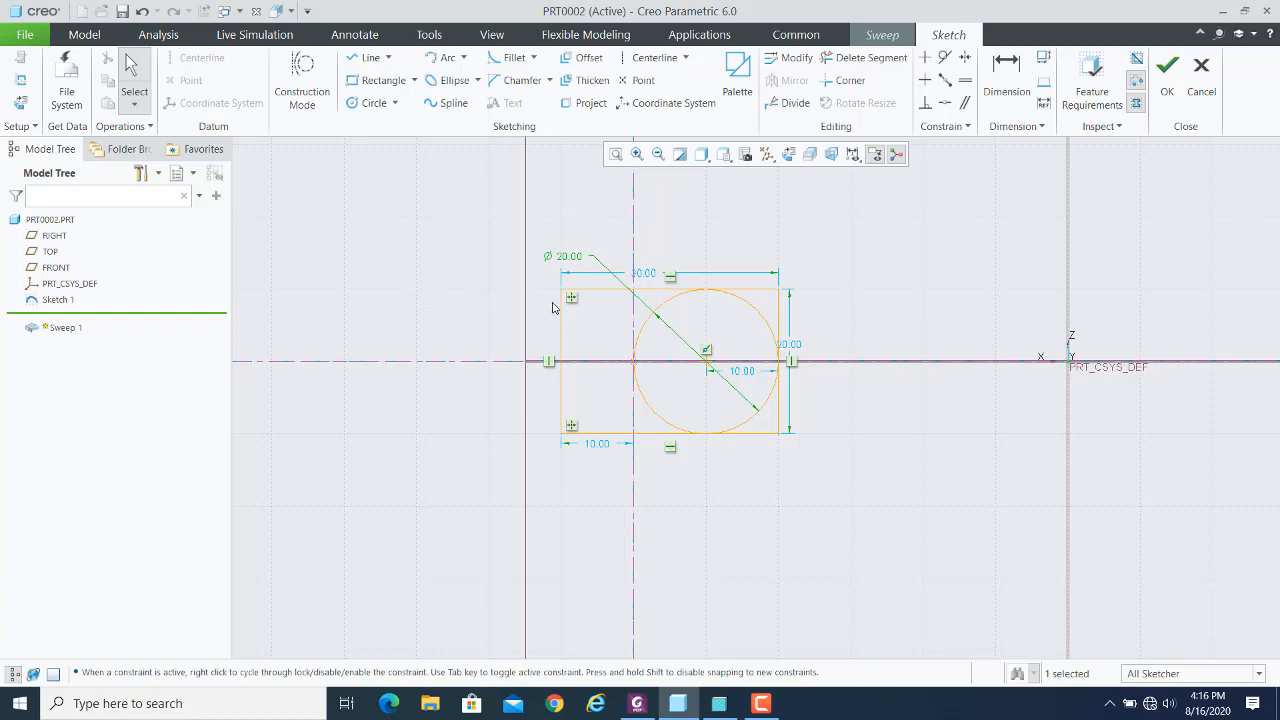
{"action": "double_click", "coordinate": [562, 262]}
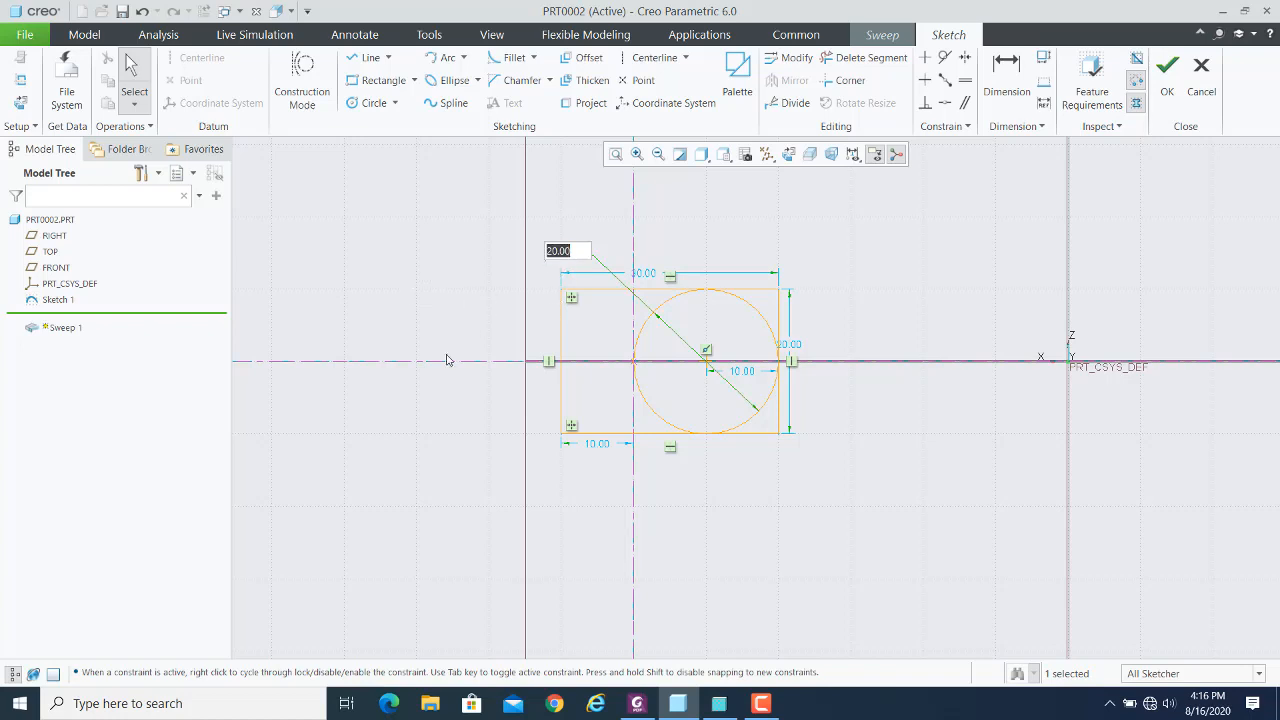
{"action": "type", "text": "15"}
{"action": "key", "text": "Return"}
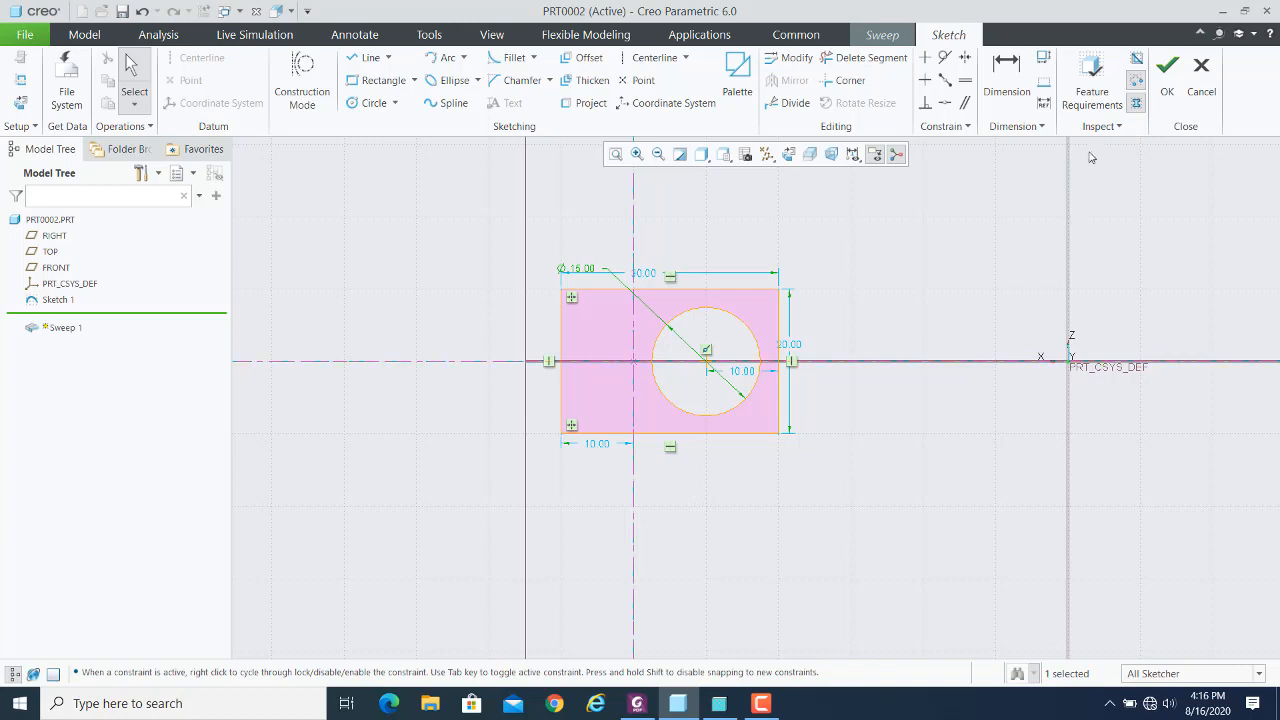
- Accept the section sketch and examine the swept solid preview along the whole trajectory
{"action": "left_click", "coordinate": [1167, 72]}
{"action": "scroll", "coordinate": [564, 315], "scroll_direction": "down", "scroll_amount": 4}
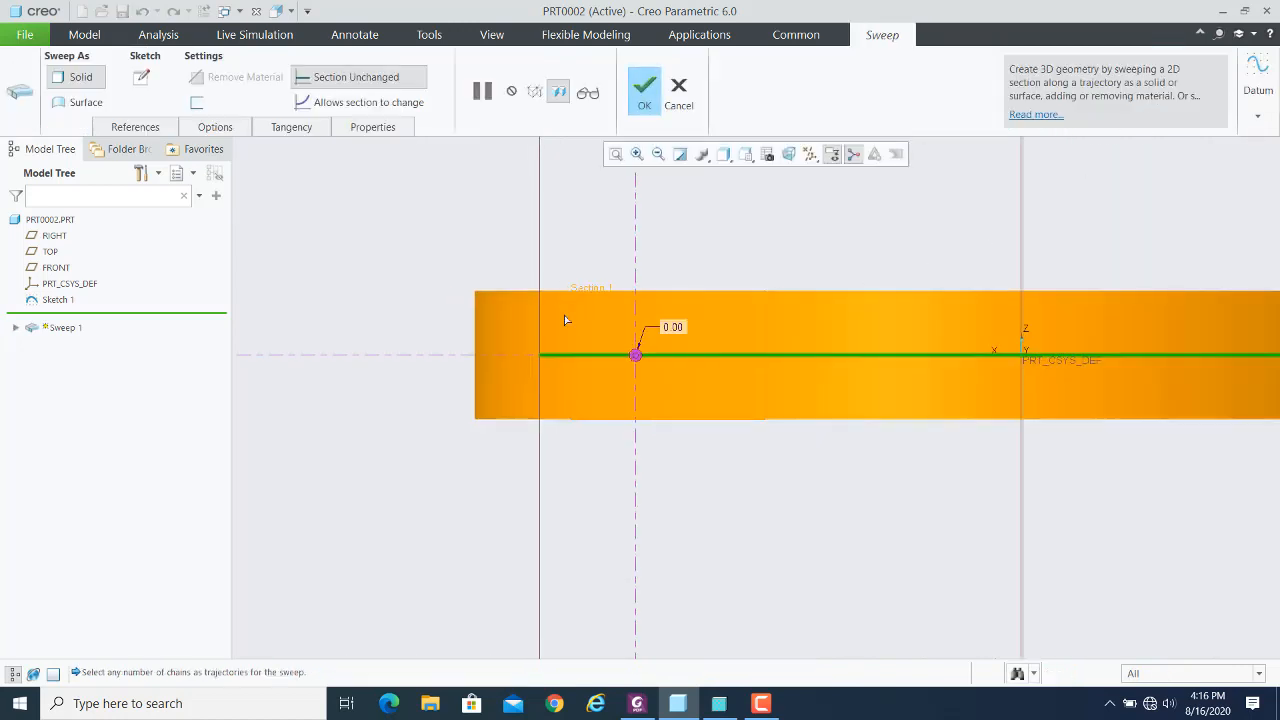
{"action": "middle_click_drag", "start_coordinate": [749, 380], "coordinate": [737, 282]}
{"action": "scroll", "coordinate": [730, 291], "scroll_direction": "up", "scroll_amount": 1}
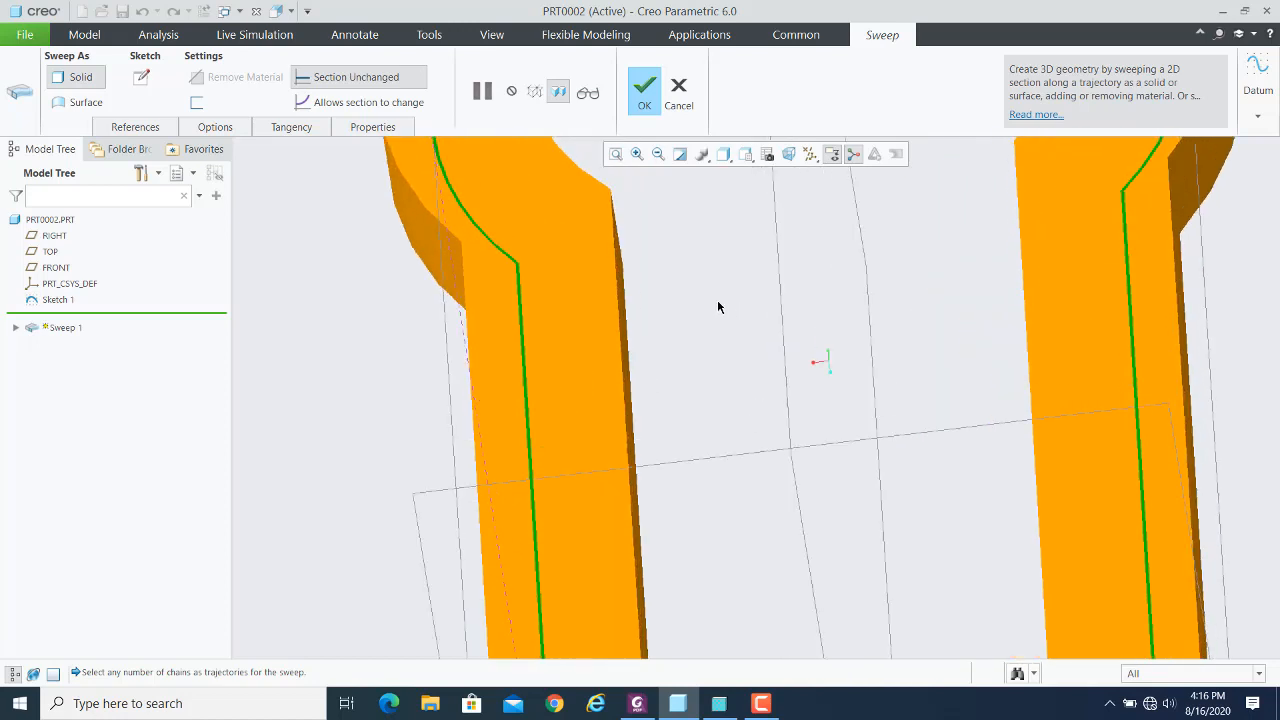
{"action": "scroll", "coordinate": [717, 306], "scroll_direction": "down", "scroll_amount": 5}
{"action": "mouse_move", "coordinate": [968, 230]}
{"action": "middle_mouse_down"}
{"action": "mouse_move", "coordinate": [969, 197]}
{"action": "mouse_move", "coordinate": [870, 165]}
{"action": "middle_mouse_up"}
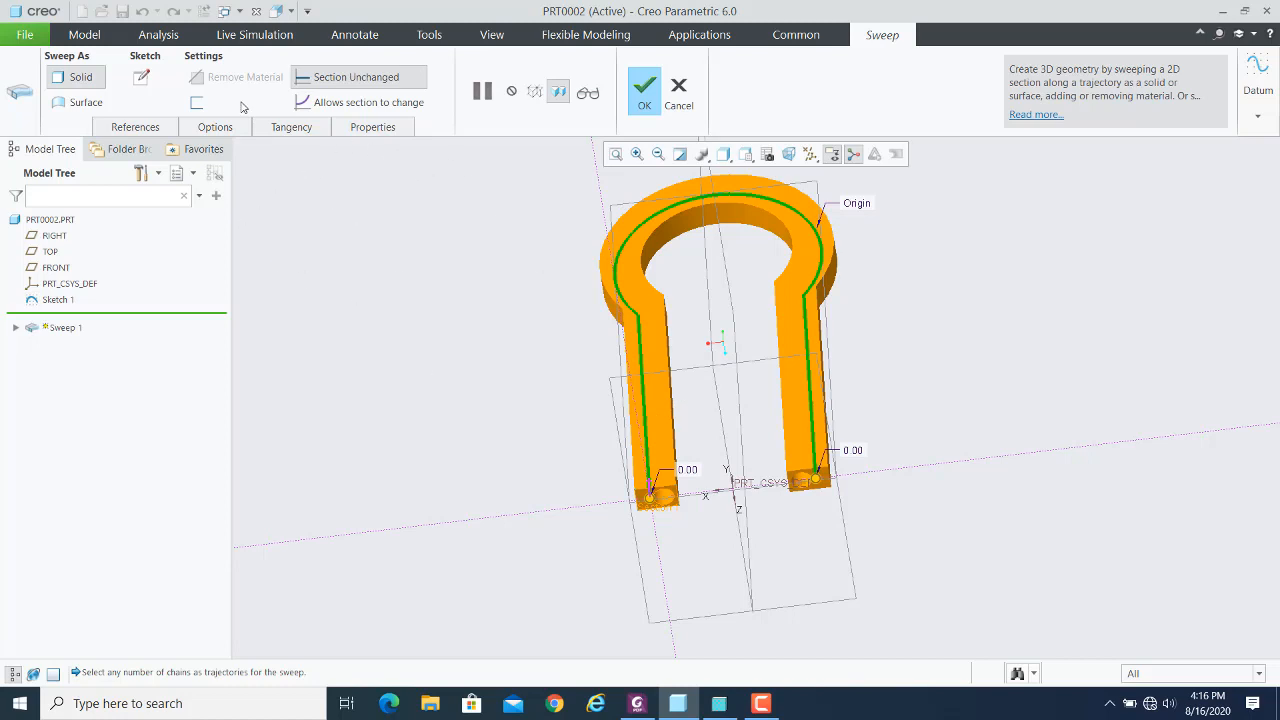
- Review the sweep's section sketch without editing it, and switch the sweep type to surface and back to solid
{"action": "left_click", "coordinate": [142, 80]}
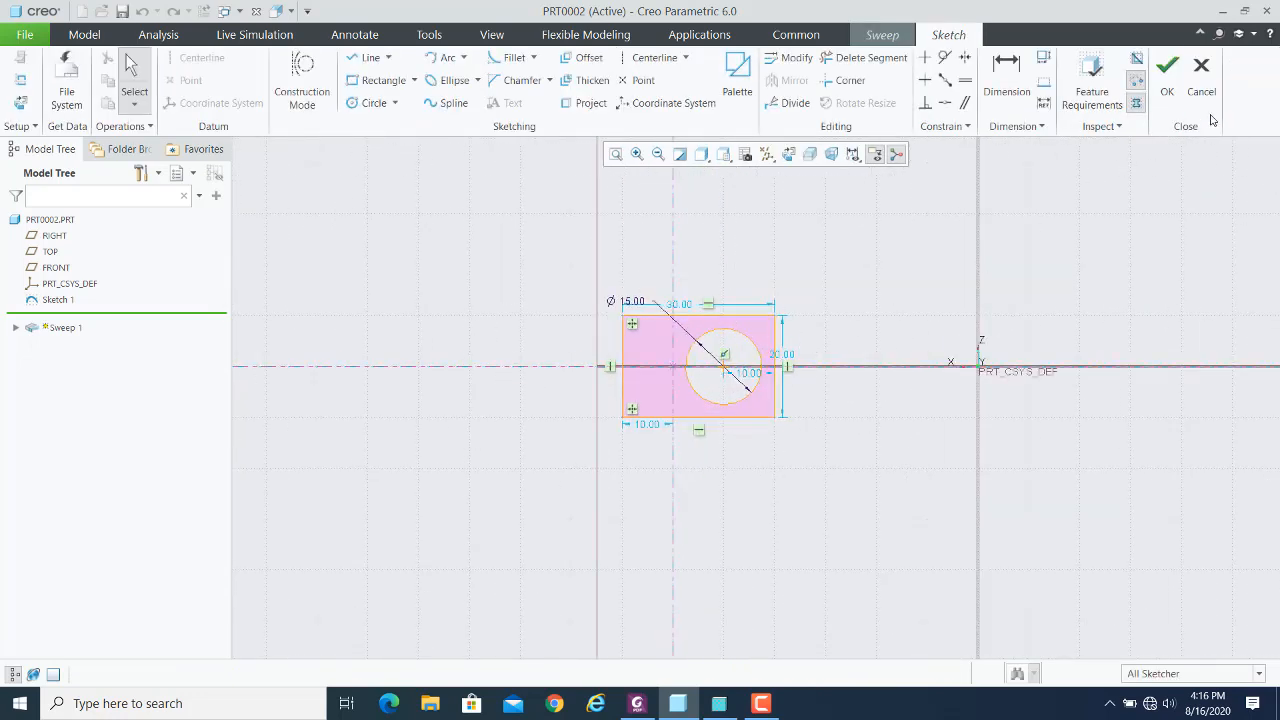
{"action": "left_click", "coordinate": [1168, 75]}
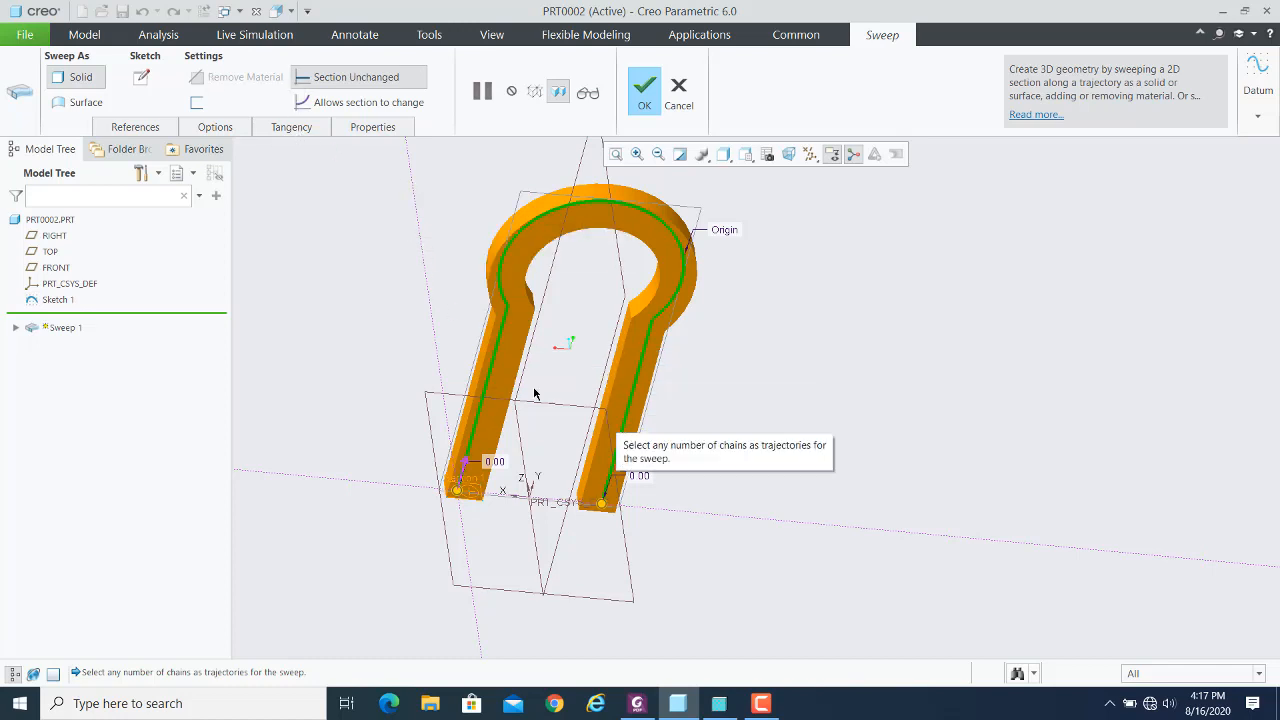
{"action": "left_click", "coordinate": [80, 102]}
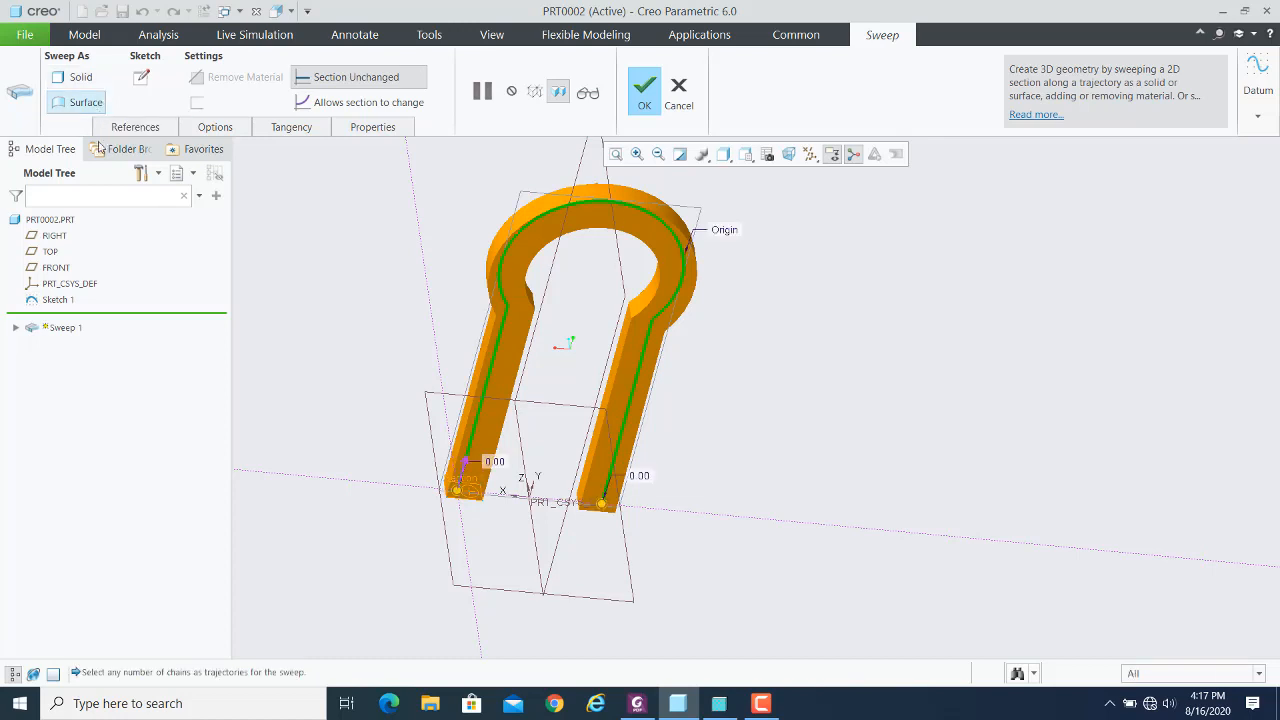
{"action": "left_click", "coordinate": [80, 77]}
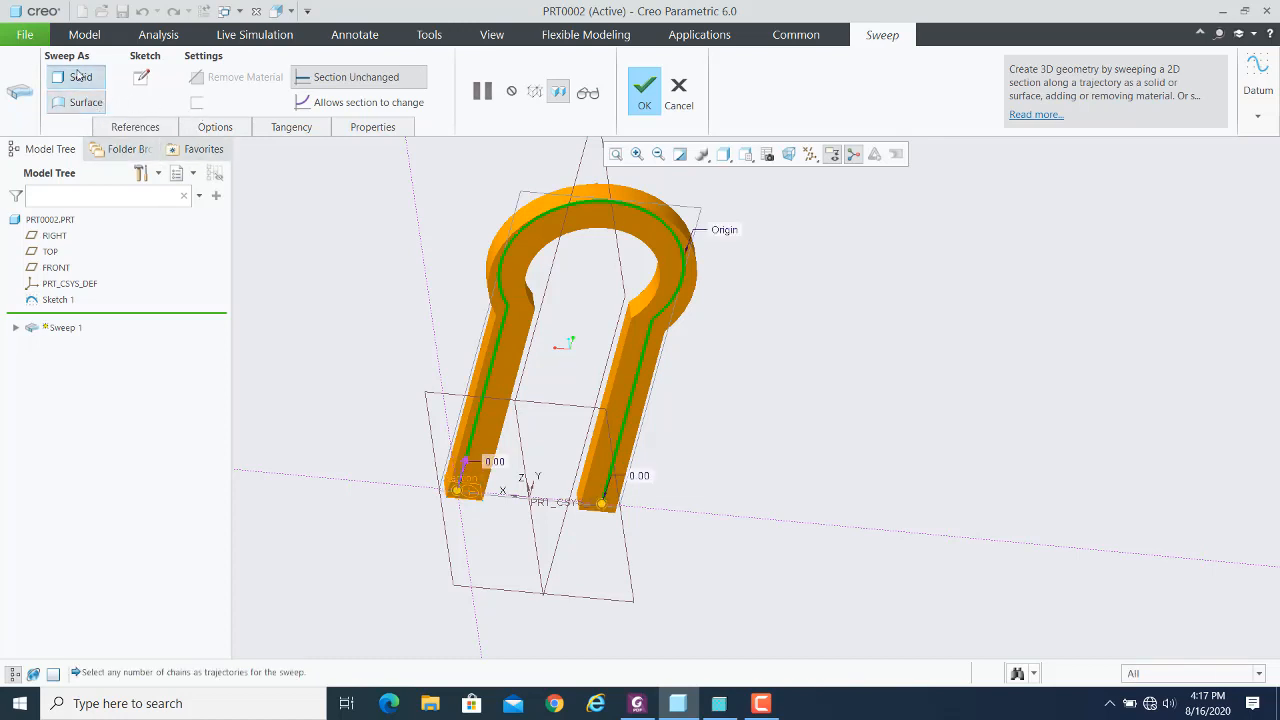
- Try the thin option with a thickness of 3.20 on the sweep and discard the whole Sweep feature
{"action": "left_click", "coordinate": [198, 106]}
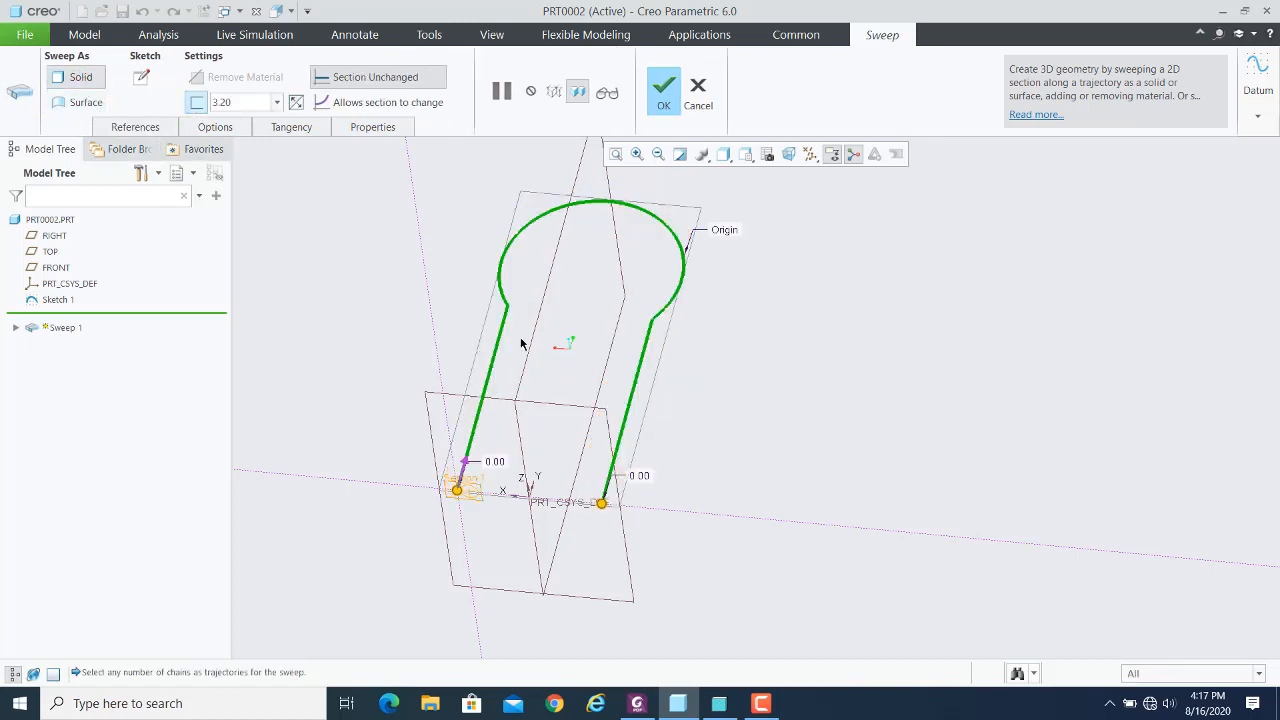
{"action": "scroll", "coordinate": [568, 365], "scroll_direction": "down", "scroll_amount": 2}
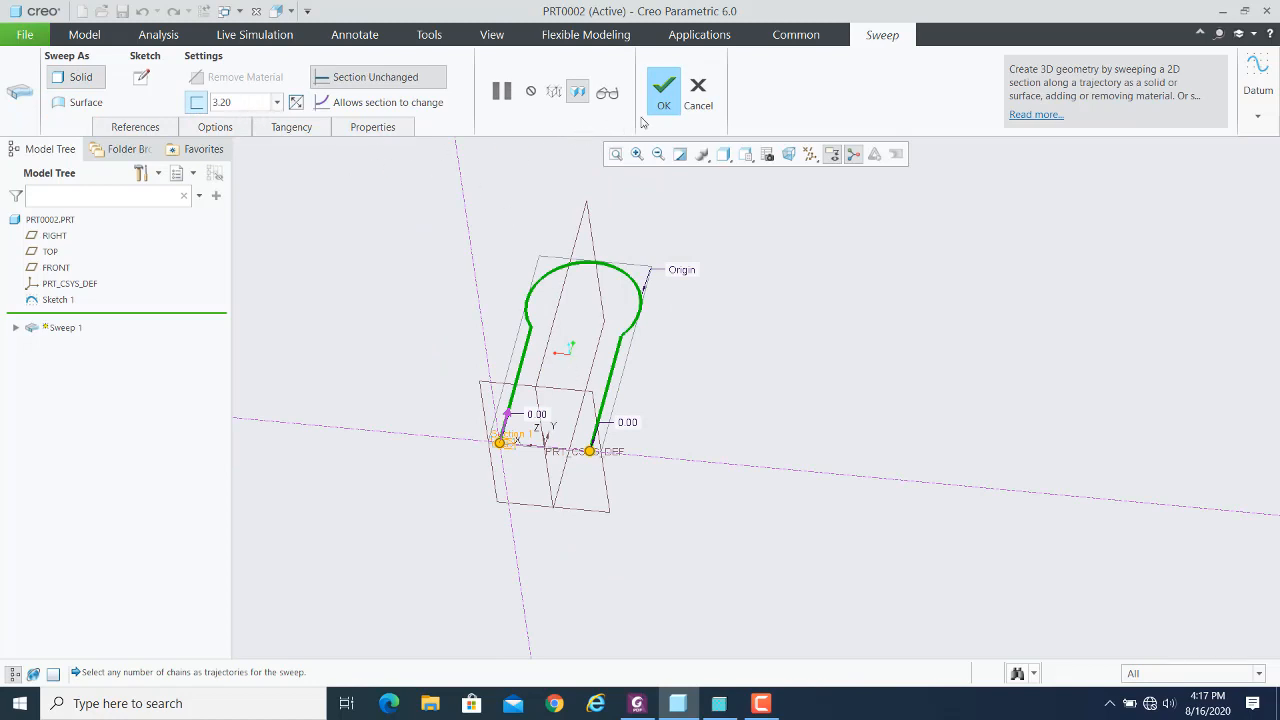
{"action": "left_click", "coordinate": [697, 92]}
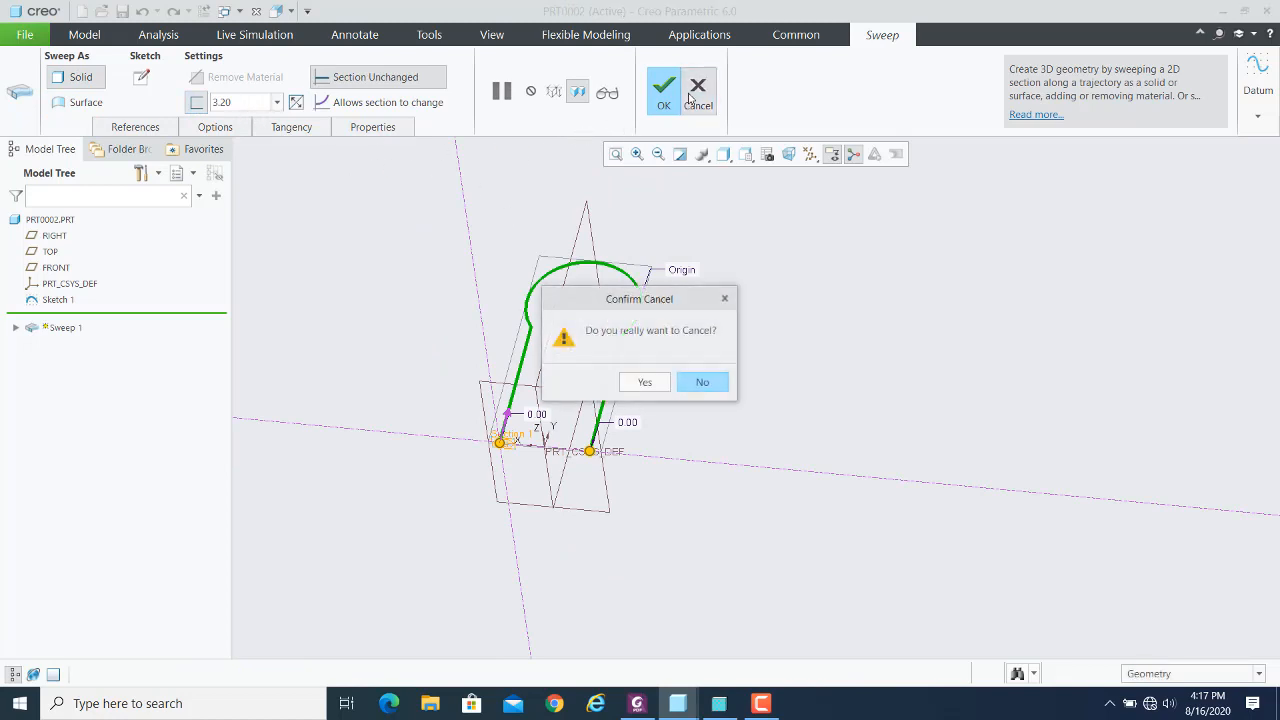
{"action": "left_click", "coordinate": [648, 382]}
{"action": "scroll", "coordinate": [828, 390], "scroll_direction": "up", "scroll_amount": 3}
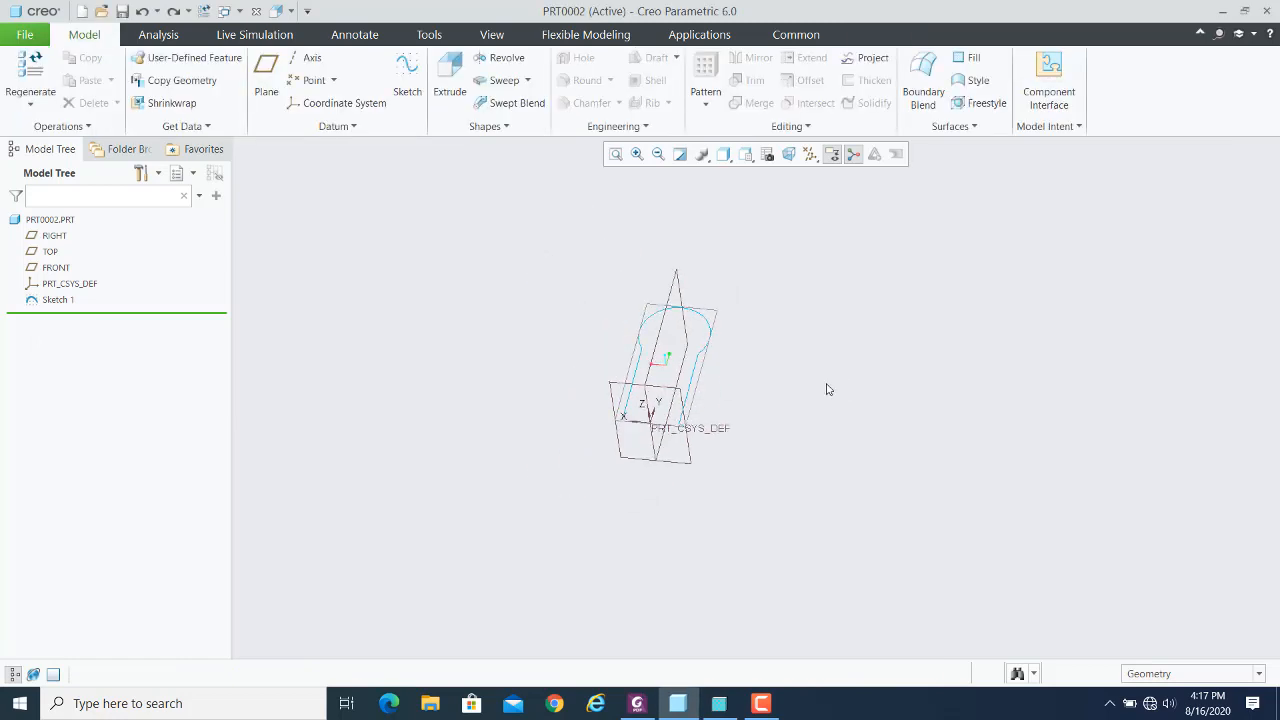
{"action": "scroll", "coordinate": [697, 273], "scroll_direction": "down", "scroll_amount": 1}
{"action": "scroll", "coordinate": [665, 390], "scroll_direction": "down", "scroll_amount": 2}
{"action": "scroll", "coordinate": [640, 505], "scroll_direction": "down", "scroll_amount": 3}
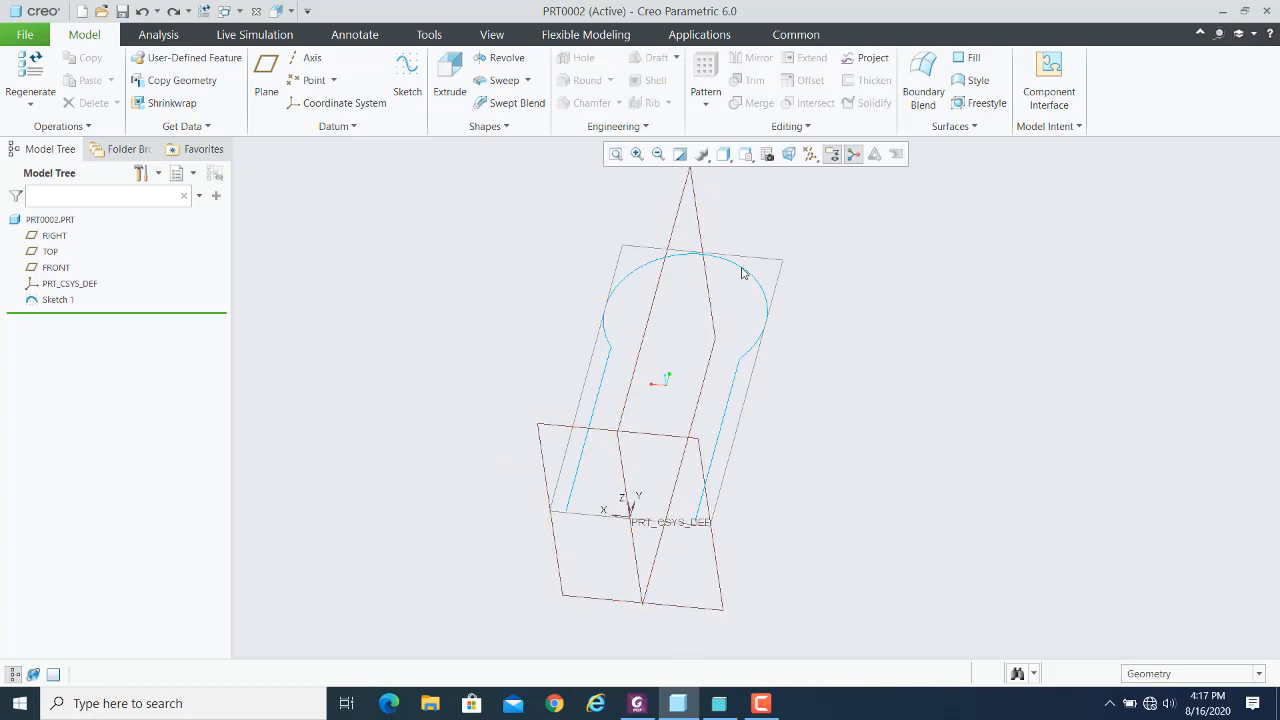
- Switch to Pro/ENGINEER Wildfire 5.0 and examine the wireframe block and its two wavy sketch curves from several angles
{"action": "left_click", "coordinate": [719, 704]}
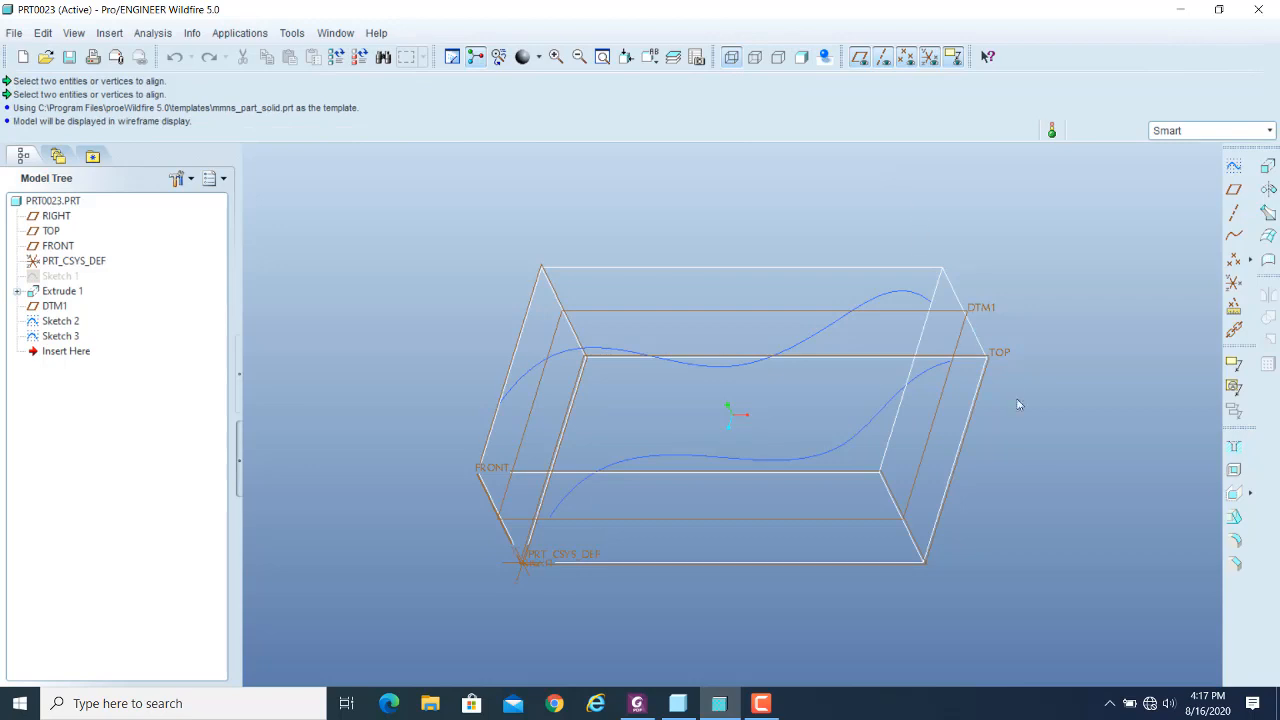
{"action": "mouse_move", "coordinate": [1051, 449]}
{"action": "middle_mouse_down"}
{"action": "mouse_move", "coordinate": [1063, 406]}
{"action": "mouse_move", "coordinate": [1043, 405]}
{"action": "middle_mouse_up"}
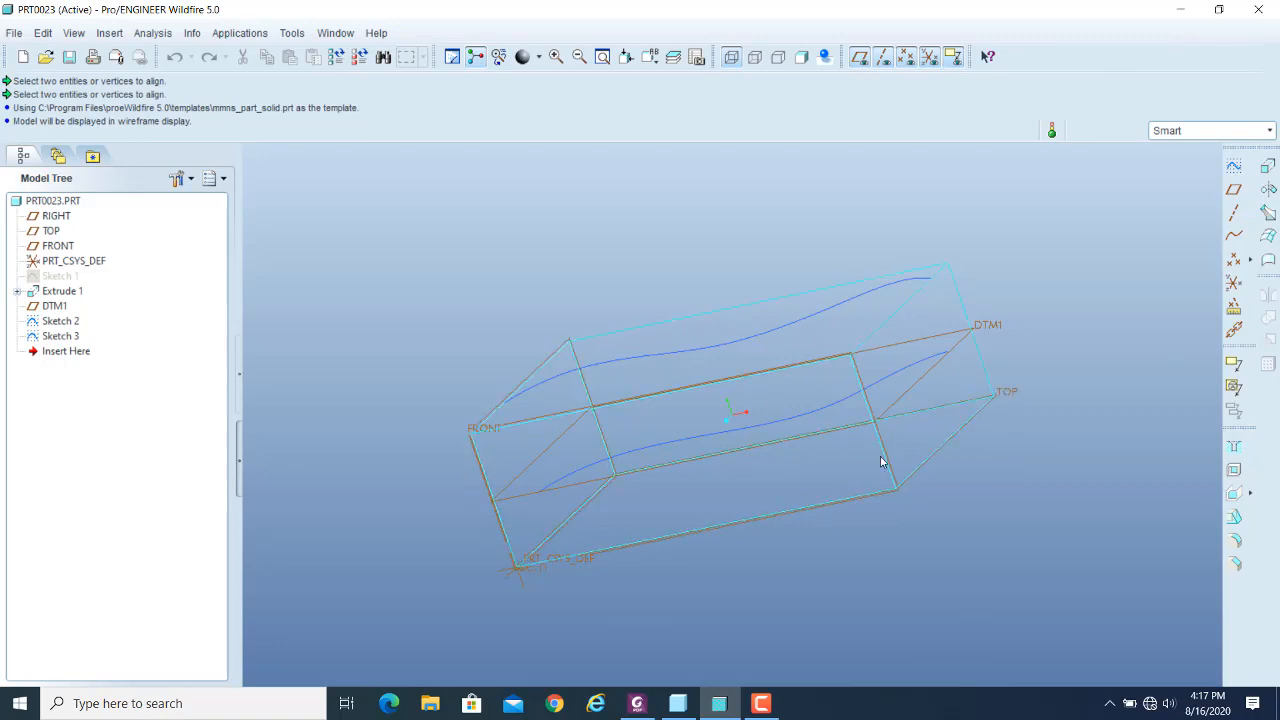
{"action": "key", "text": "ctrl+d"}
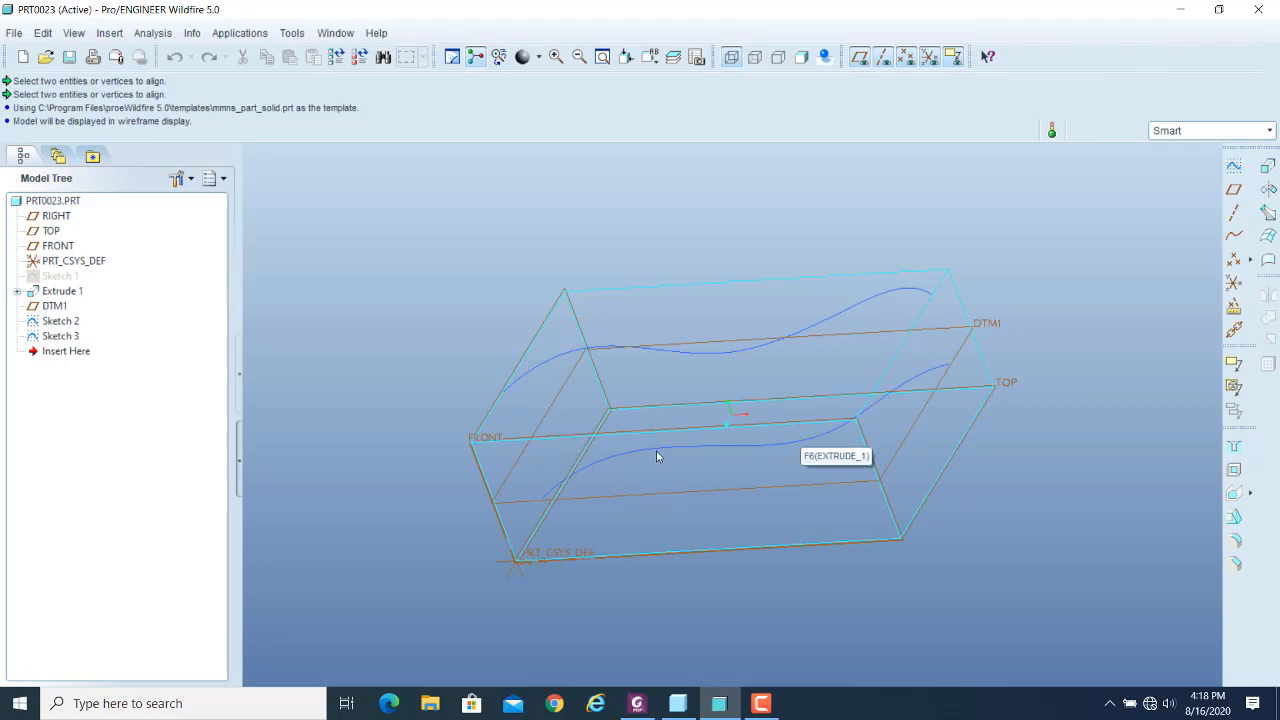
{"action": "mouse_move", "coordinate": [656, 450]}
{"action": "middle_mouse_down"}
{"action": "mouse_move", "coordinate": [1043, 363]}
{"action": "mouse_move", "coordinate": [1057, 420]}
{"action": "mouse_move", "coordinate": [889, 460]}
{"action": "middle_mouse_up"}
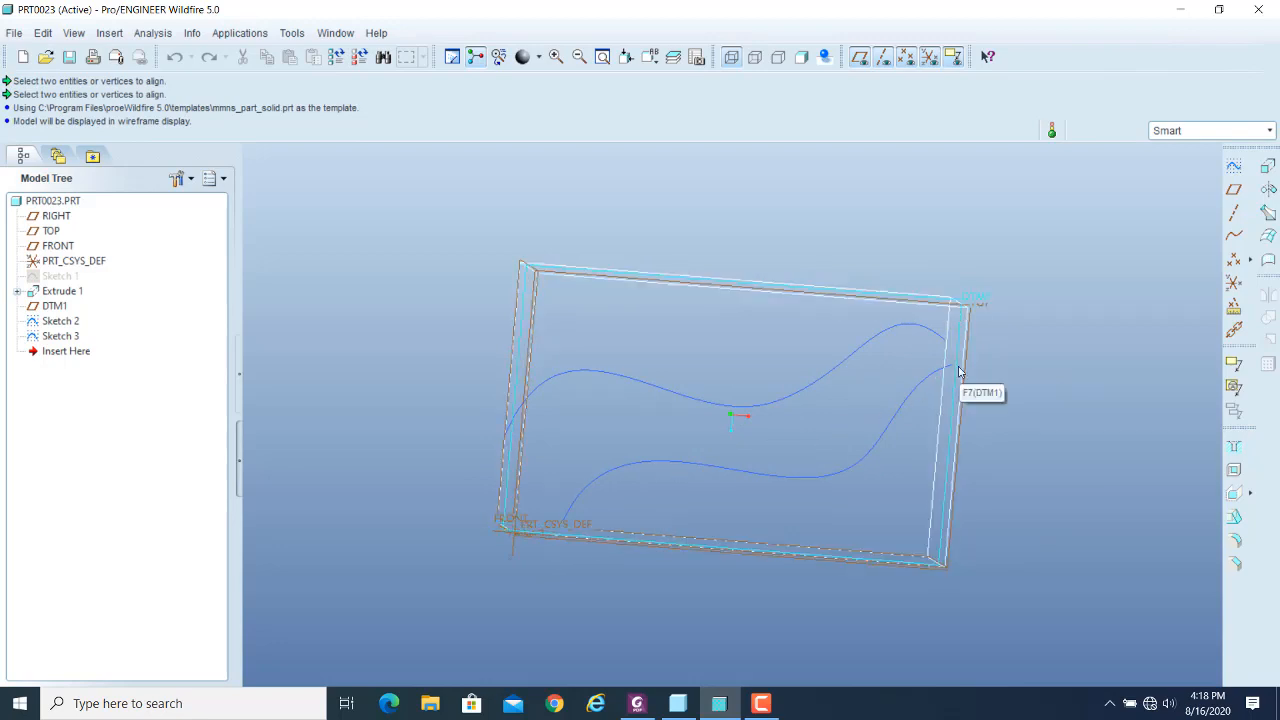
{"action": "middle_click_drag", "start_coordinate": [1034, 433], "coordinate": [1011, 357]}
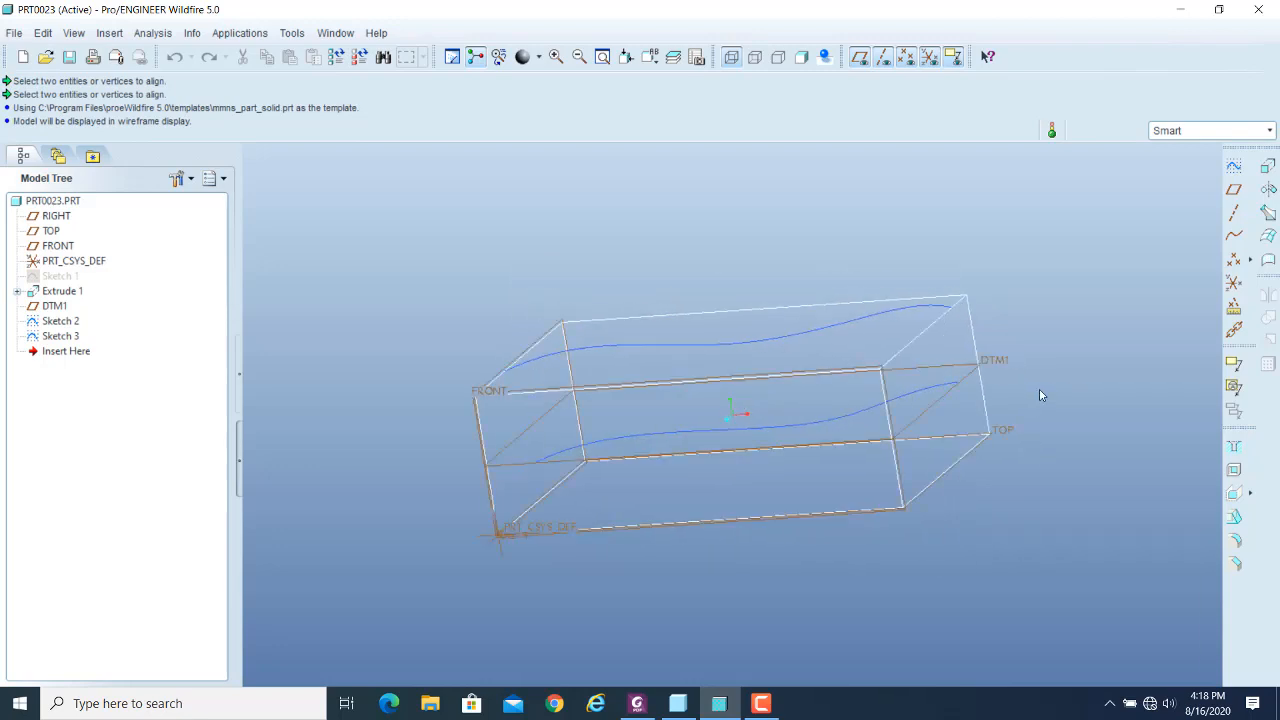
{"action": "middle_click_drag", "start_coordinate": [1052, 359], "coordinate": [1052, 377]}
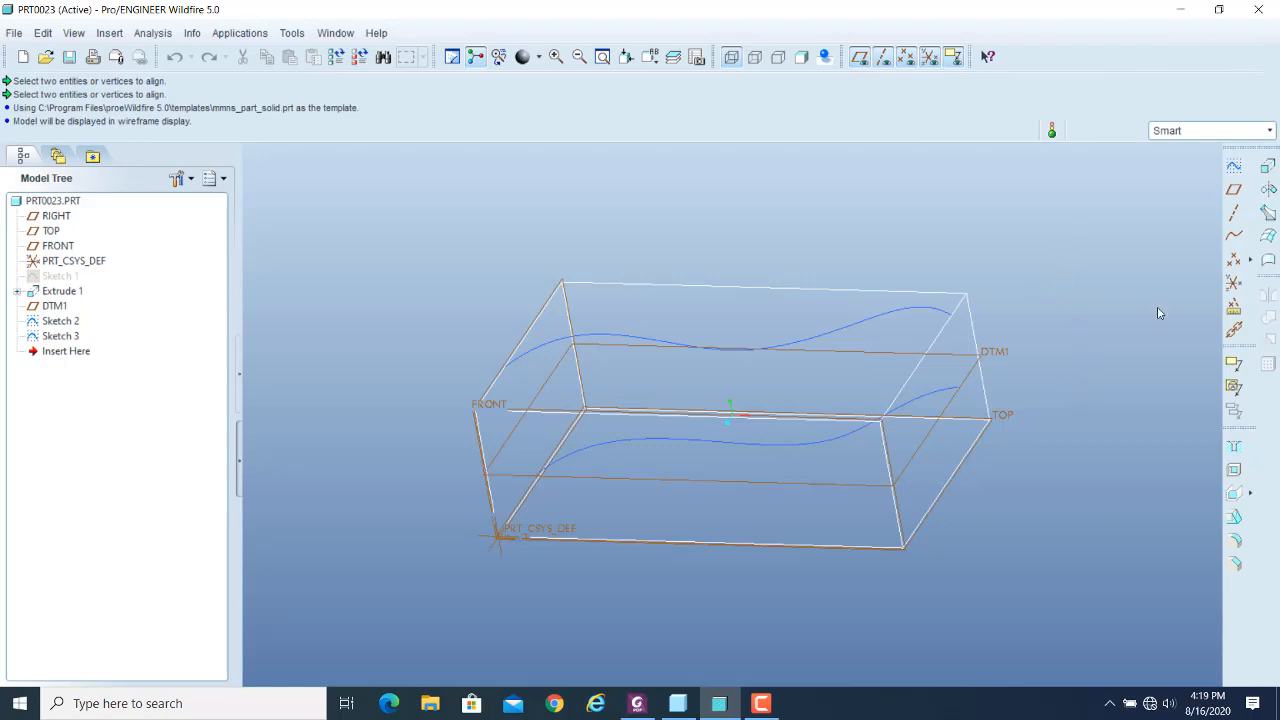
- Start a swept cut on the block with the Select Traj option, arranging its dialogs clear of the model
{"action": "left_click", "coordinate": [109, 33]}
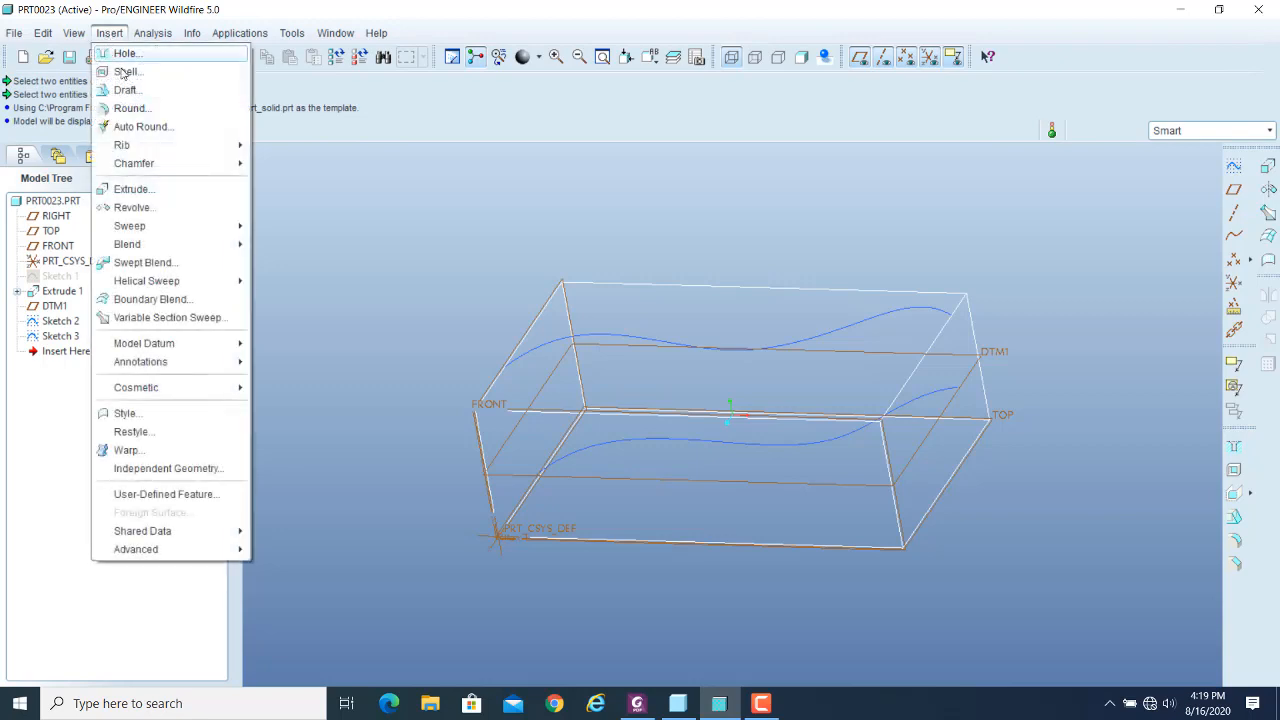
{"action": "mouse_move", "coordinate": [188, 230]}
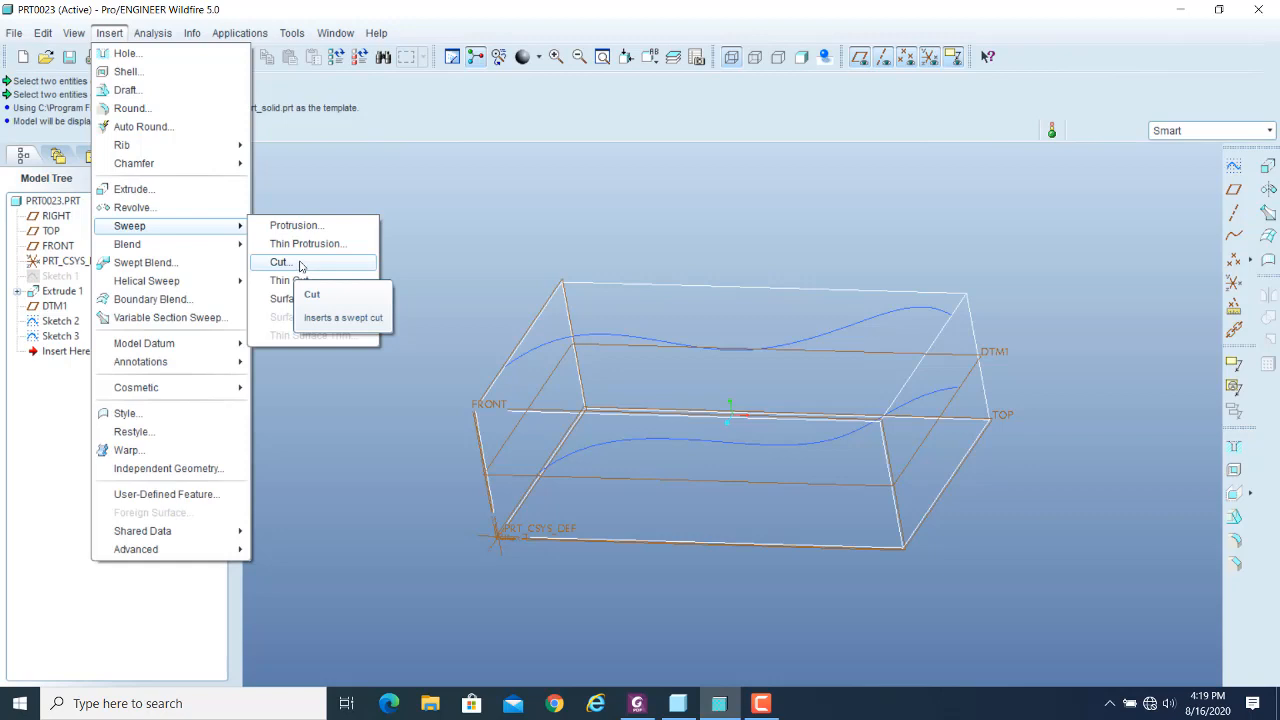
{"action": "left_click", "coordinate": [300, 264]}
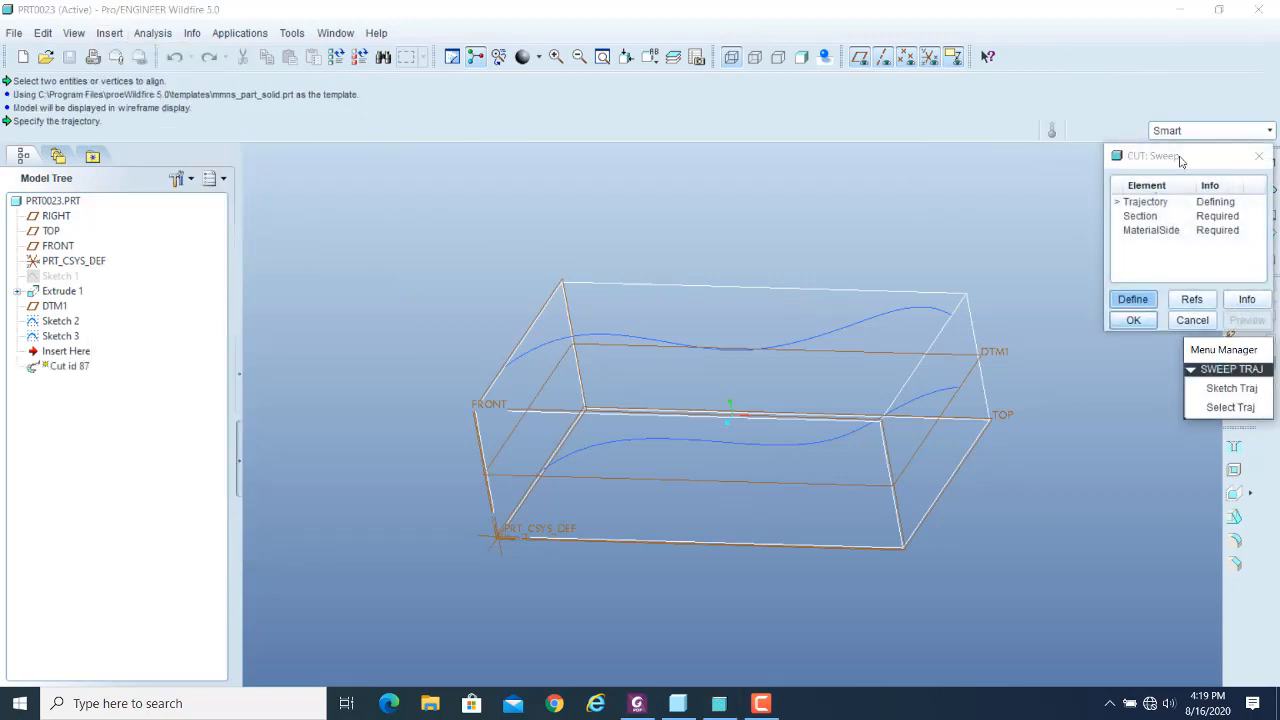
{"action": "left_click_drag", "start_coordinate": [1180, 157], "coordinate": [308, 130]}
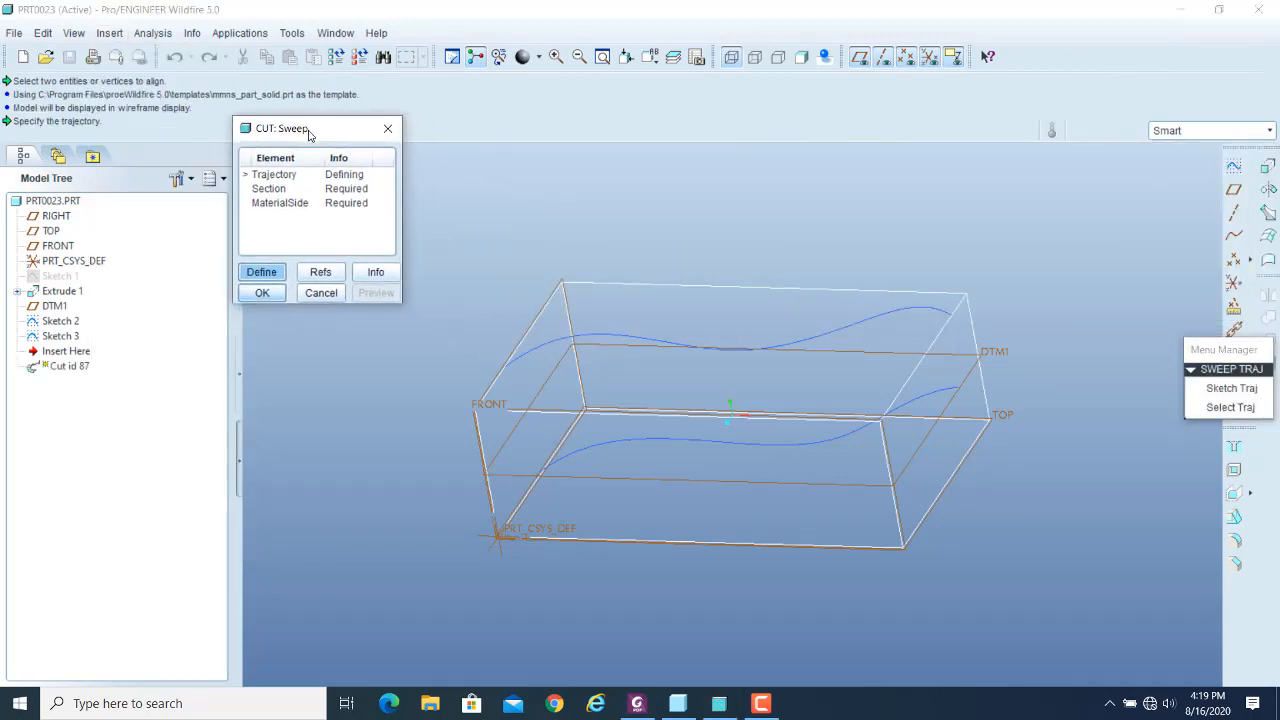
{"action": "left_click_drag", "start_coordinate": [1224, 350], "coordinate": [462, 155]}
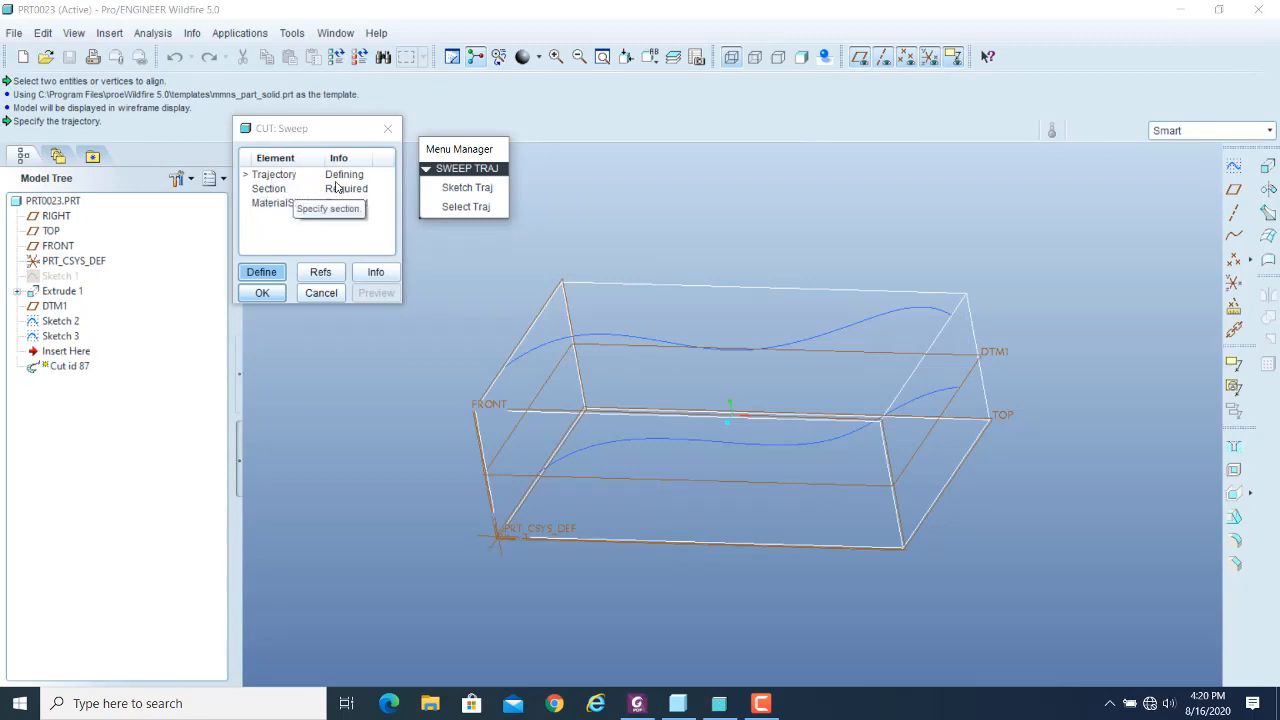
{"action": "left_click", "coordinate": [481, 191]}
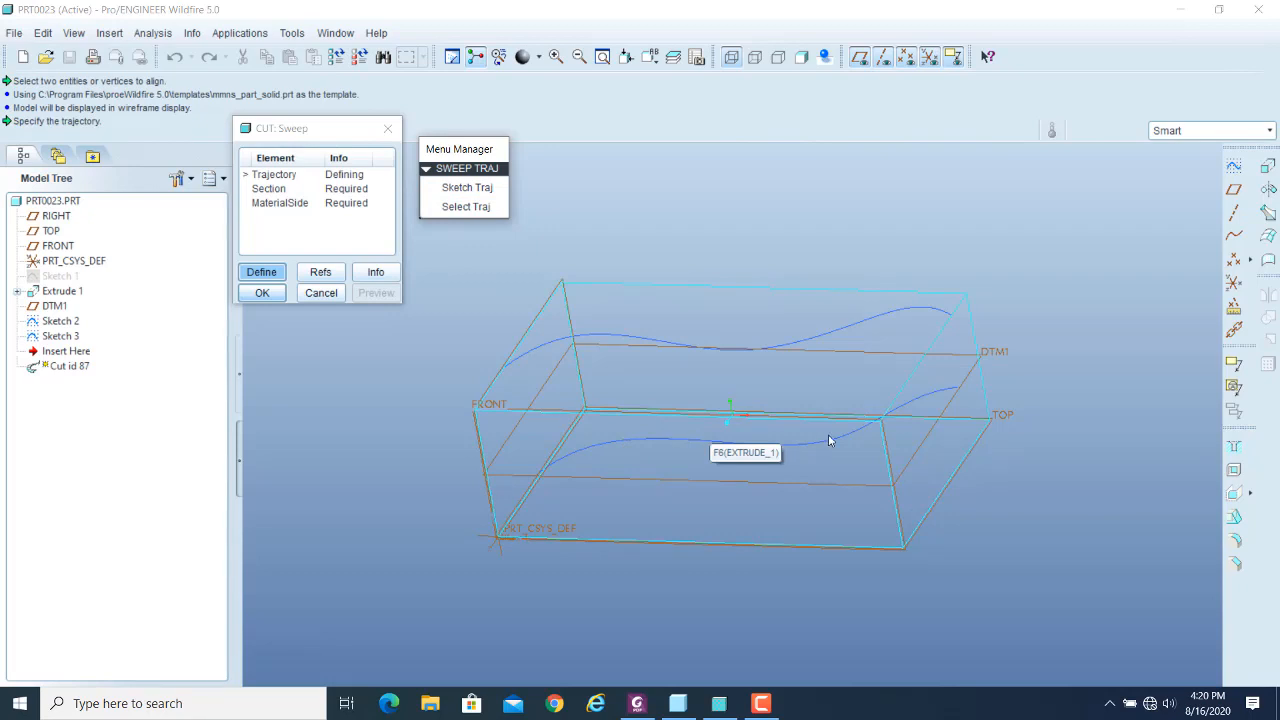
{"action": "left_click", "coordinate": [462, 212]}
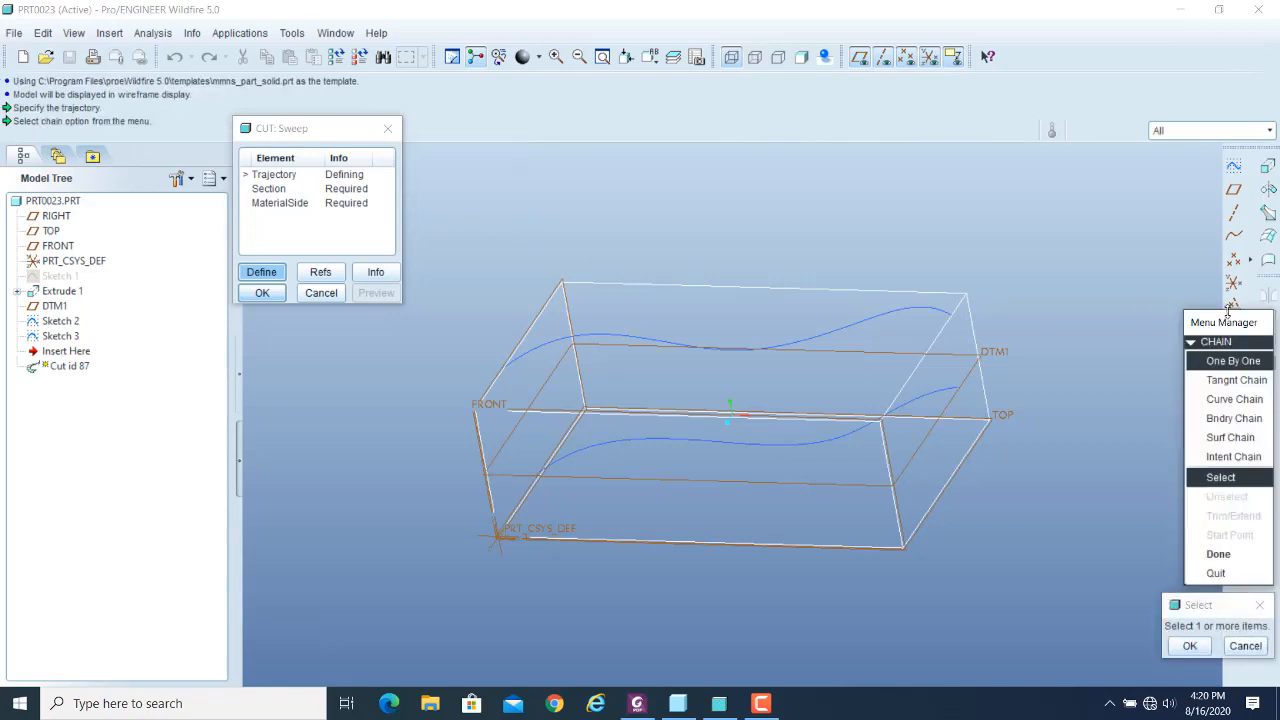
{"action": "left_click_drag", "start_coordinate": [1232, 328], "coordinate": [1041, 119]}
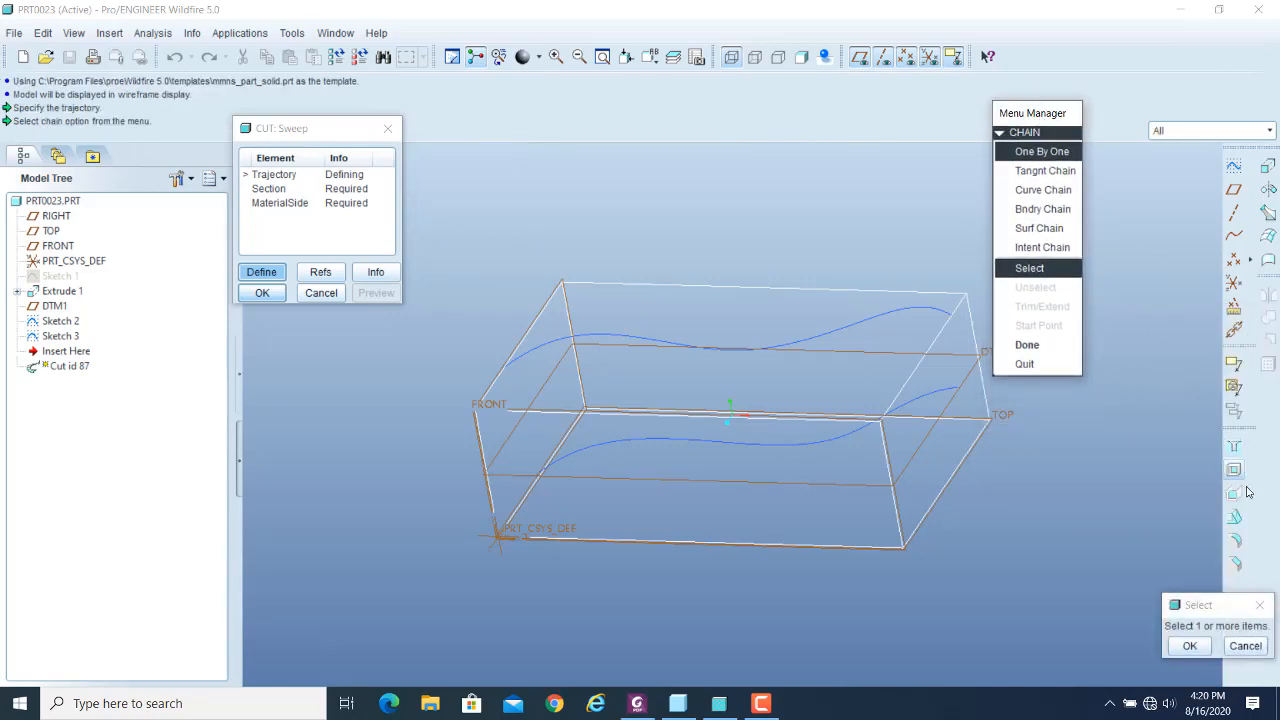
{"action": "left_click_drag", "start_coordinate": [1215, 608], "coordinate": [1143, 185]}
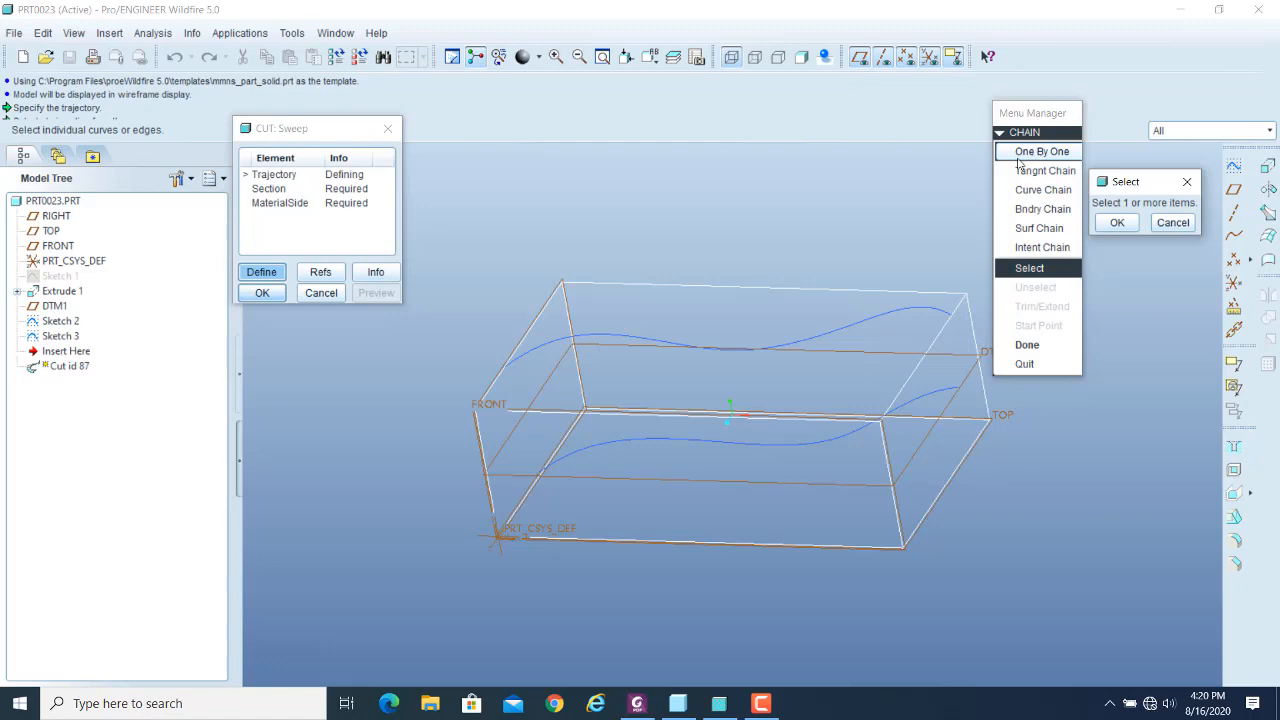
- Select the lower wavy curve as the cut's trajectory using the One By One chain option
{"action": "left_click", "coordinate": [1035, 153]}
{"action": "left_click", "coordinate": [1033, 158]}
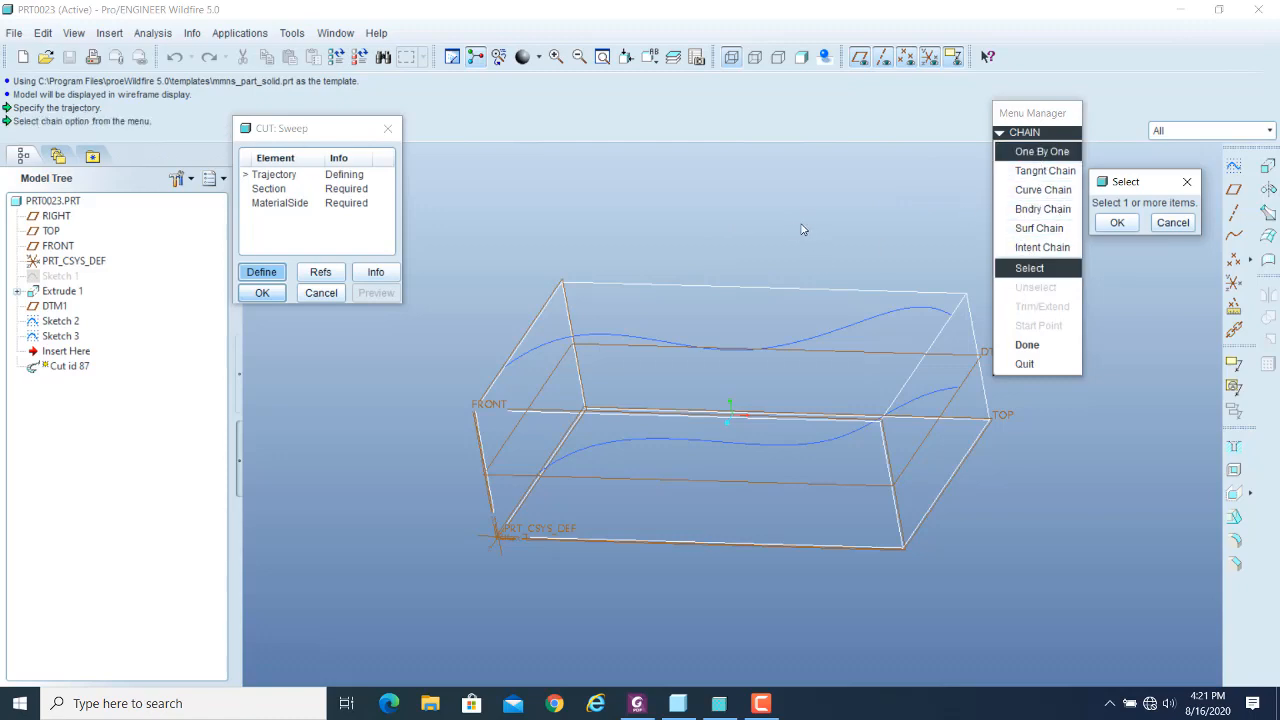
{"action": "left_click", "coordinate": [575, 460]}
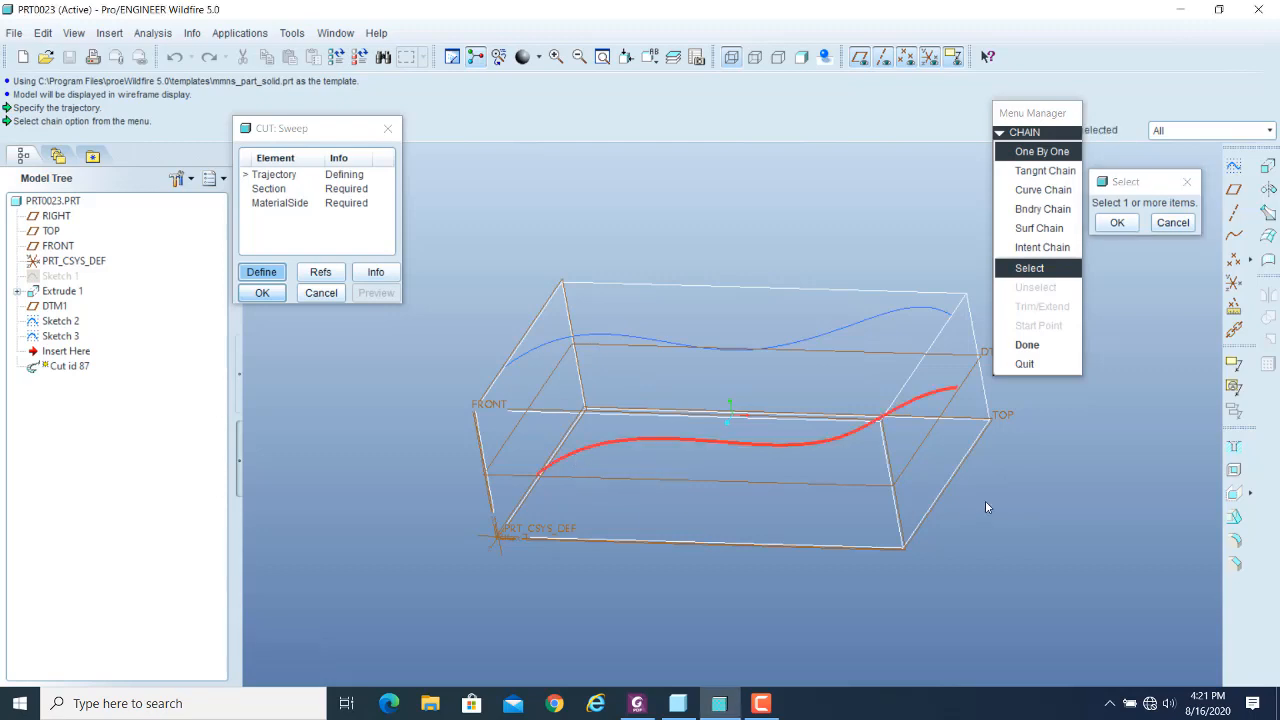
{"action": "left_click", "coordinate": [1118, 223]}
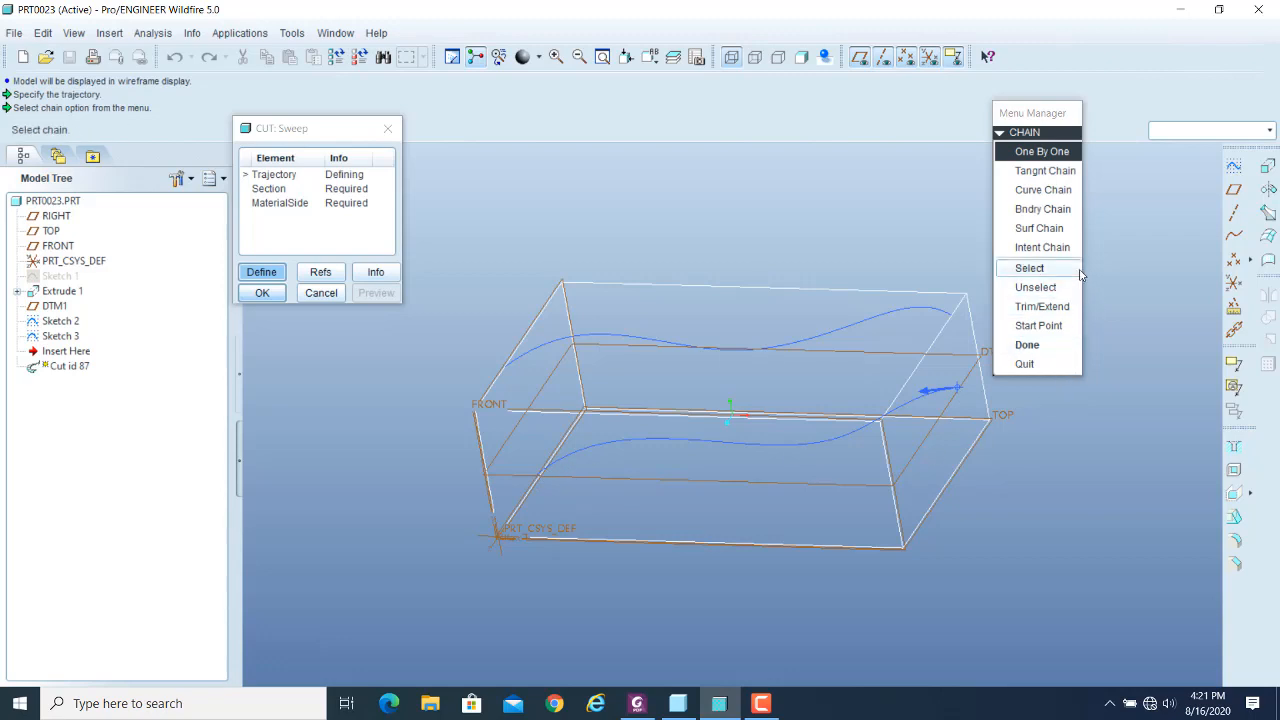
- Change the trajectory's start point to the curve's opposite end, nearest PRT_CSYS_DEF
{"action": "left_click", "coordinate": [1043, 330]}
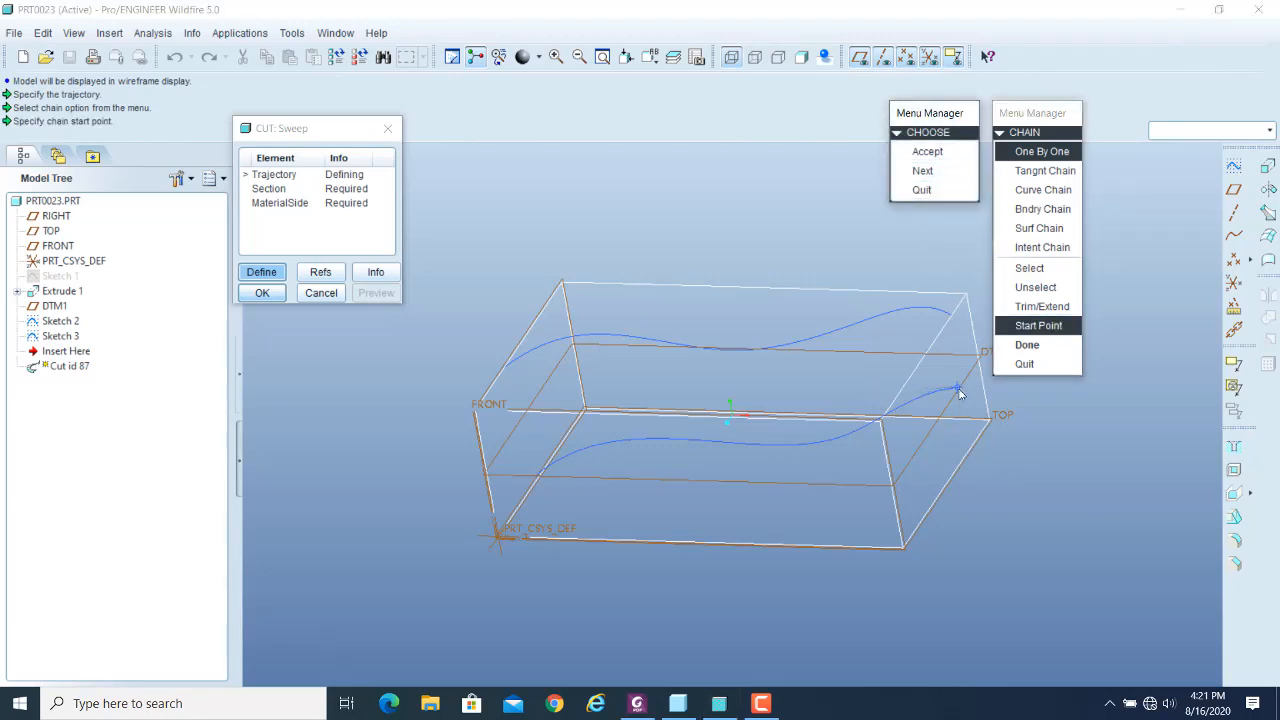
{"action": "scroll", "coordinate": [959, 393], "scroll_direction": "down", "scroll_amount": 5}
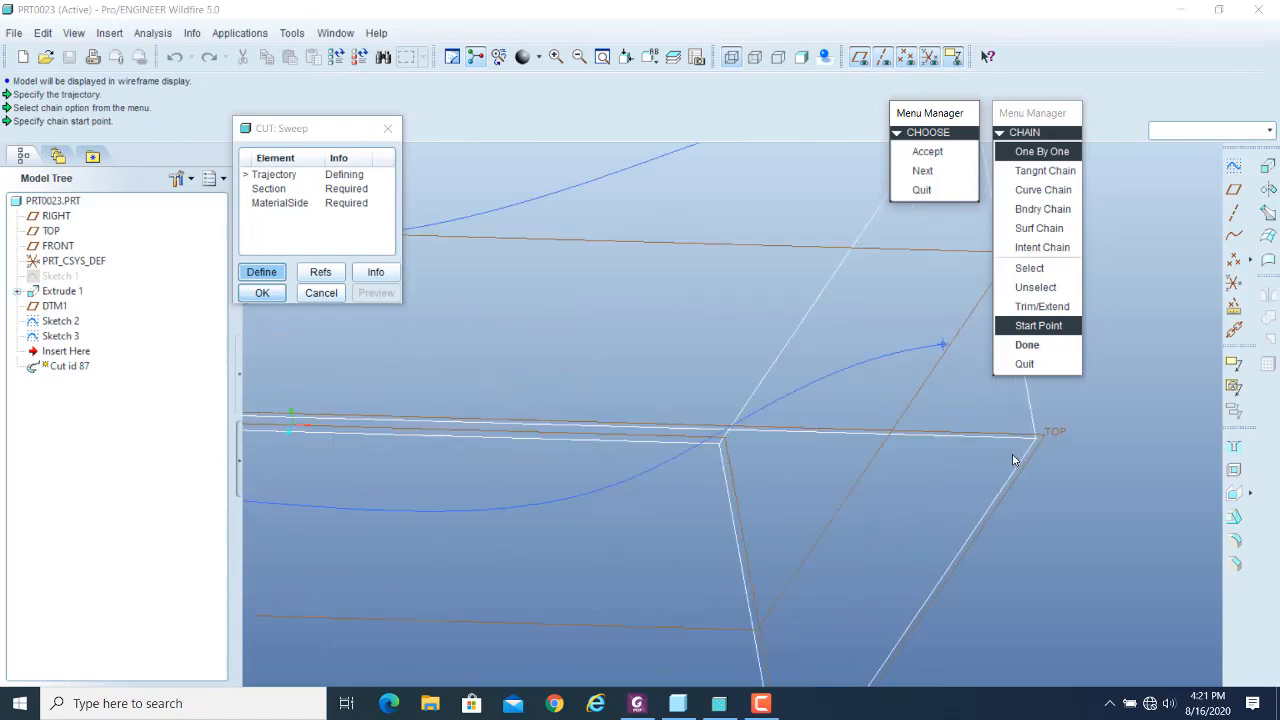
{"action": "scroll", "coordinate": [952, 345], "scroll_direction": "up", "scroll_amount": 8}
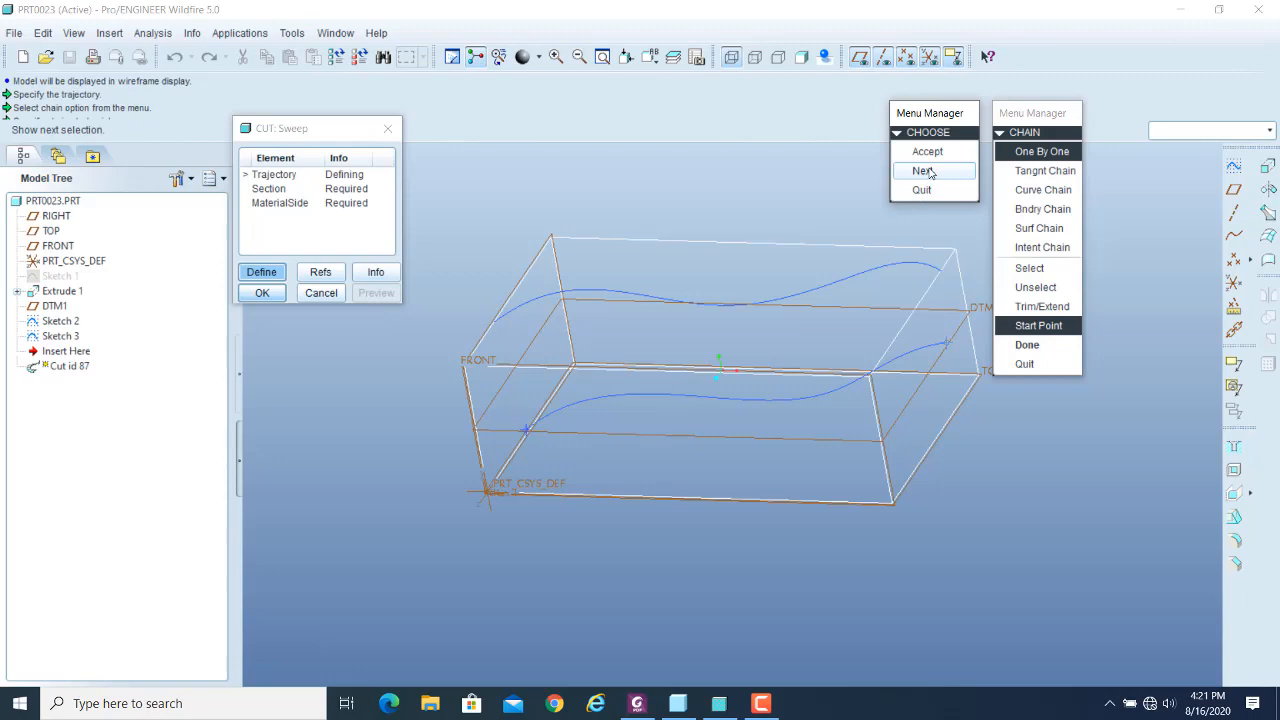
{"action": "scroll", "coordinate": [515, 440], "scroll_direction": "up", "scroll_amount": 4}
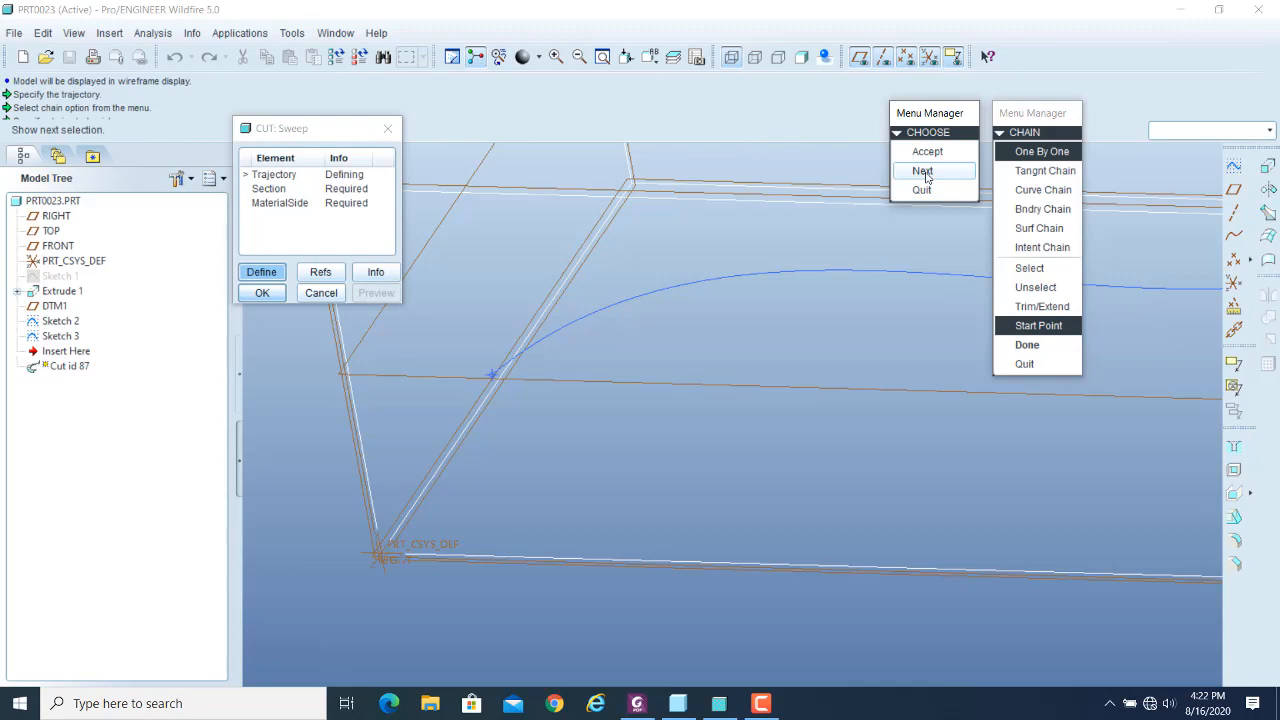
{"action": "scroll", "coordinate": [437, 492], "scroll_direction": "up", "scroll_amount": 3}
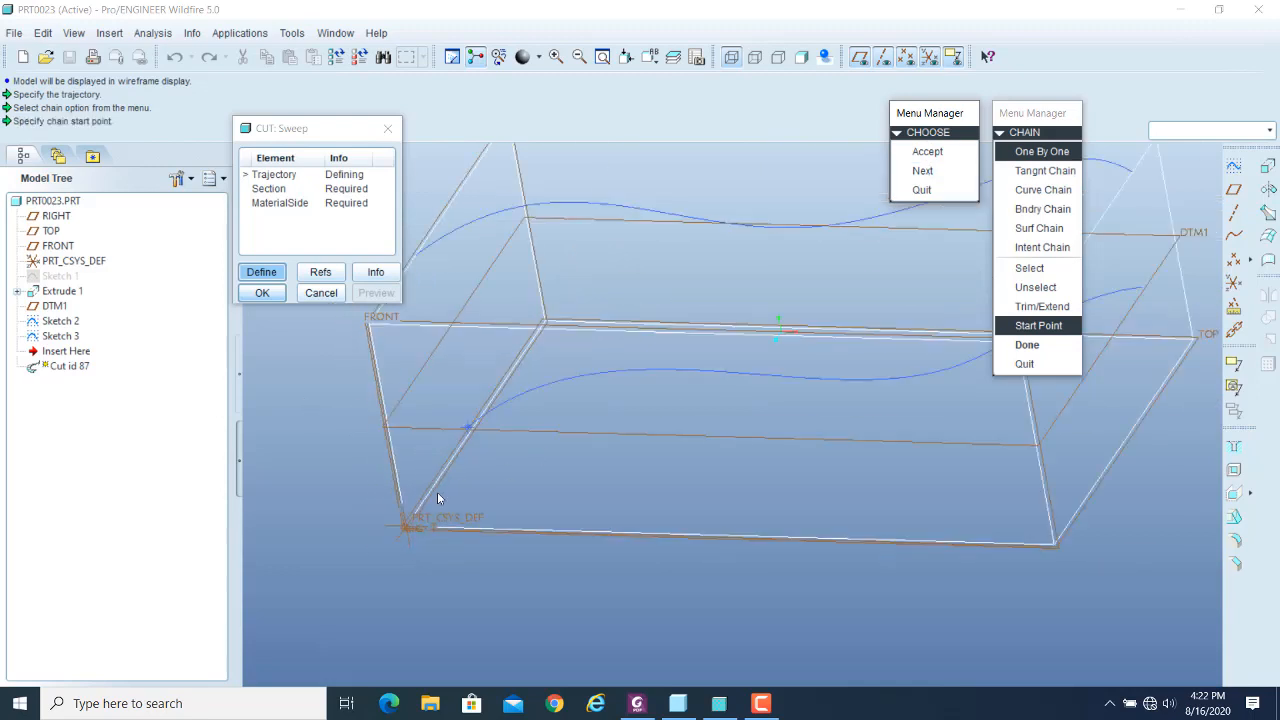
{"action": "scroll", "coordinate": [813, 466], "scroll_direction": "up", "scroll_amount": 1}
{"action": "scroll", "coordinate": [947, 411], "scroll_direction": "up", "scroll_amount": 1}
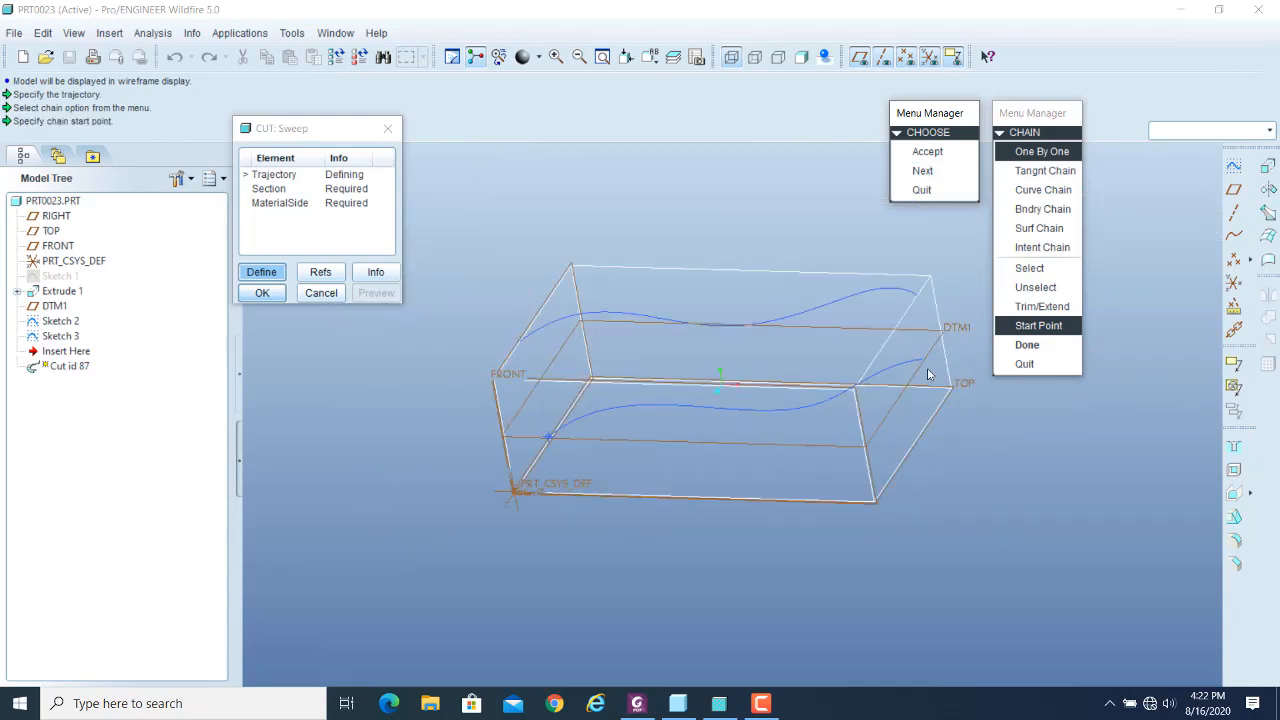
{"action": "scroll", "coordinate": [897, 305], "scroll_direction": "down", "scroll_amount": 2}
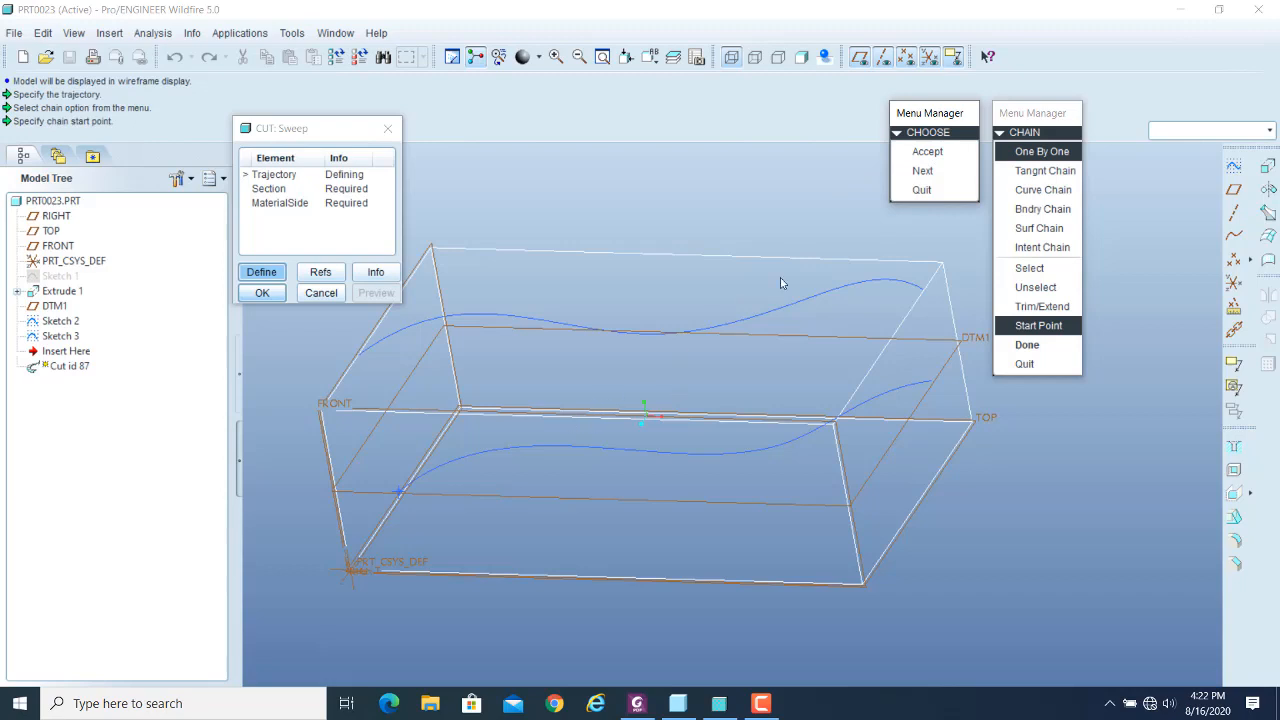
{"action": "left_click", "coordinate": [928, 152]}
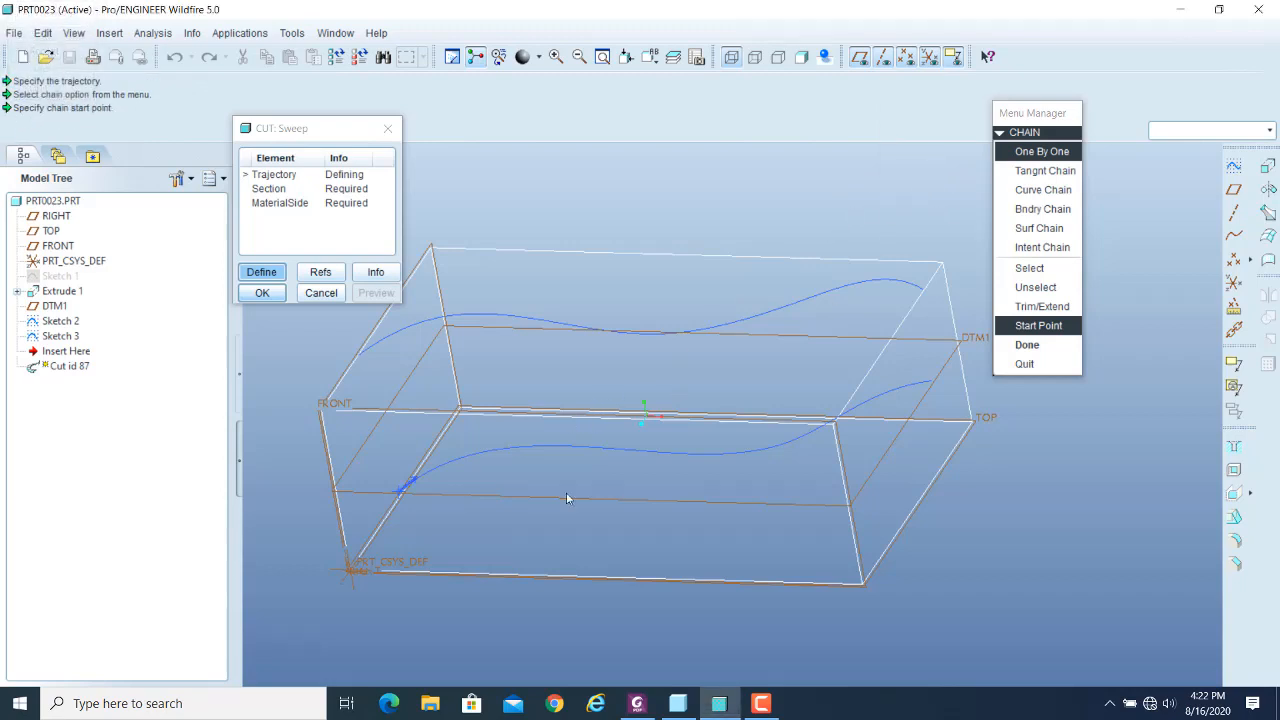
- Check the start arrow at the curve's end and finish the trajectory chain, proceeding to the sweep's end attributes
{"action": "scroll", "coordinate": [443, 491], "scroll_direction": "down", "scroll_amount": 5}
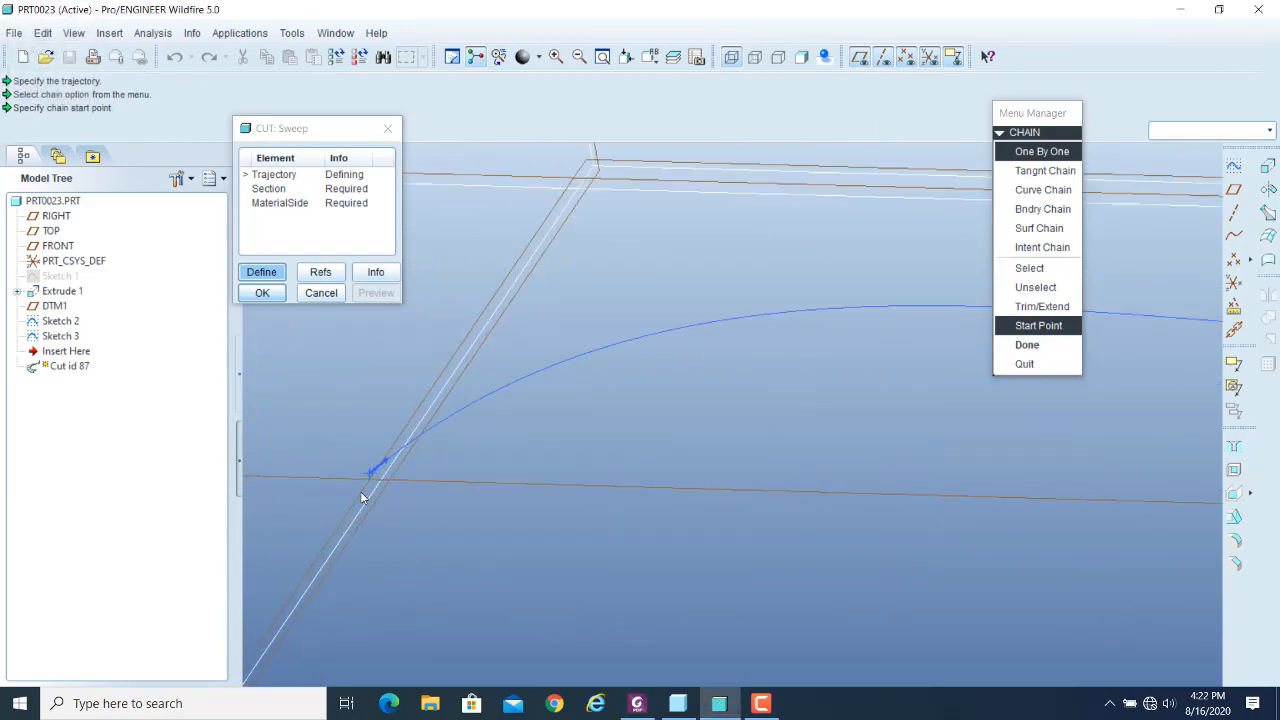
{"action": "scroll", "coordinate": [362, 490], "scroll_direction": "up", "scroll_amount": 6}
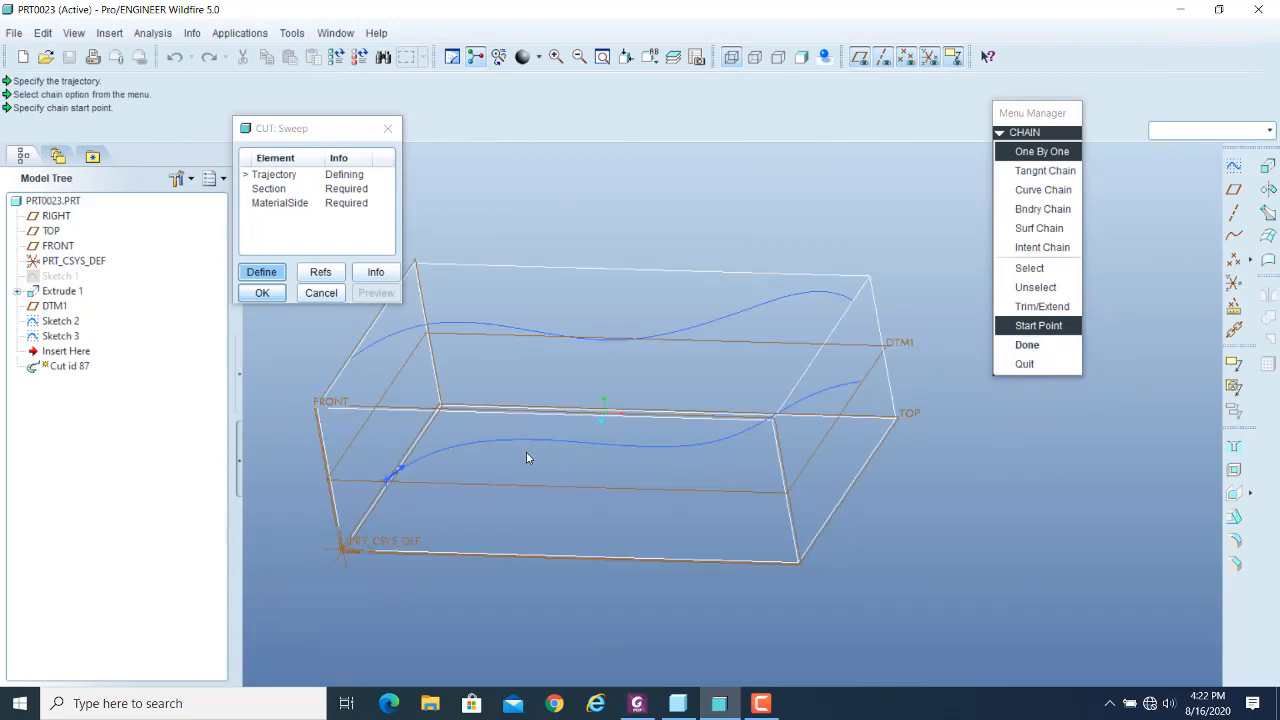
{"action": "left_click", "coordinate": [1052, 347]}
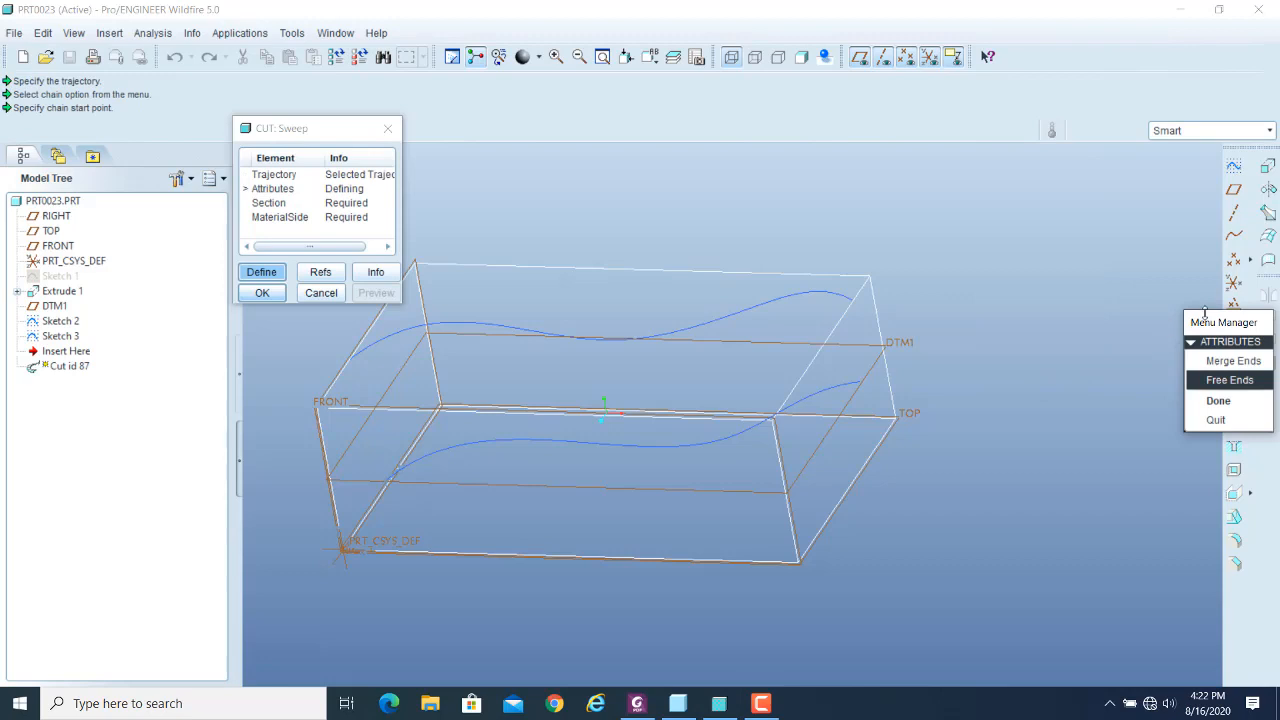
{"action": "left_click_drag", "start_coordinate": [1229, 324], "coordinate": [1099, 181]}
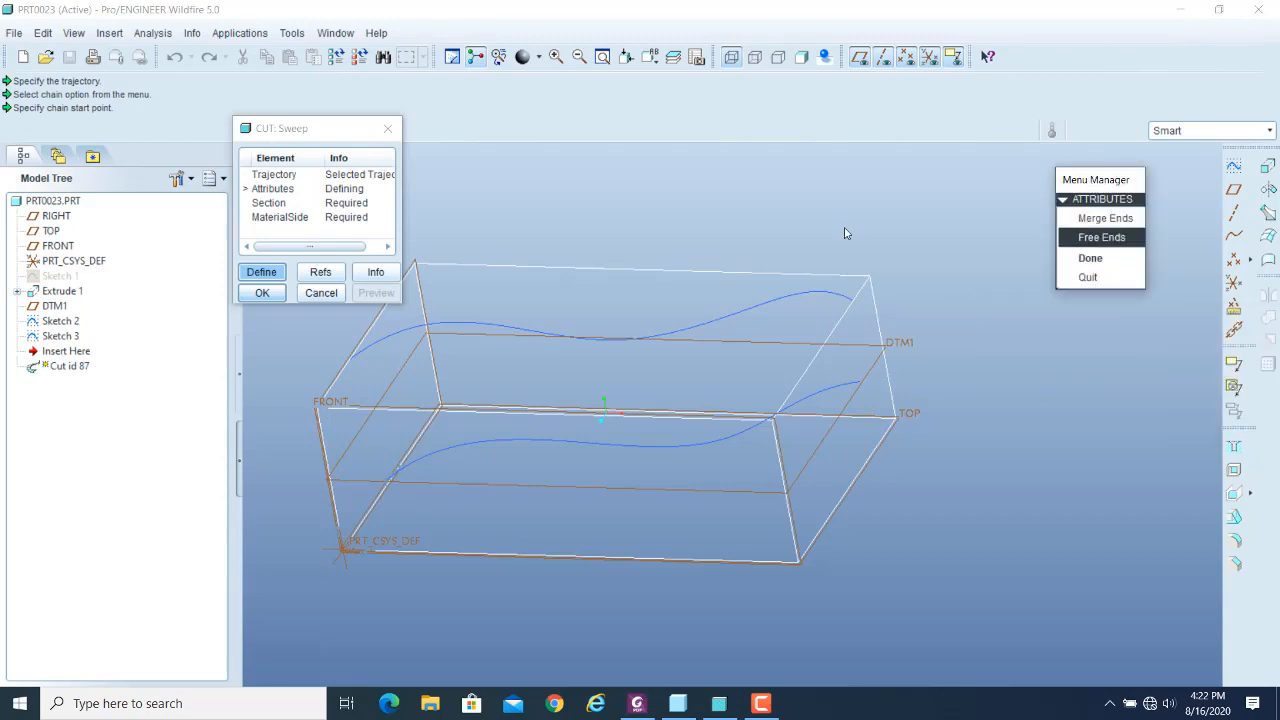
- Set the swept cut's end attributes to Free Ends and proceed to the cross-section sketch
{"action": "left_click", "coordinate": [1101, 240]}
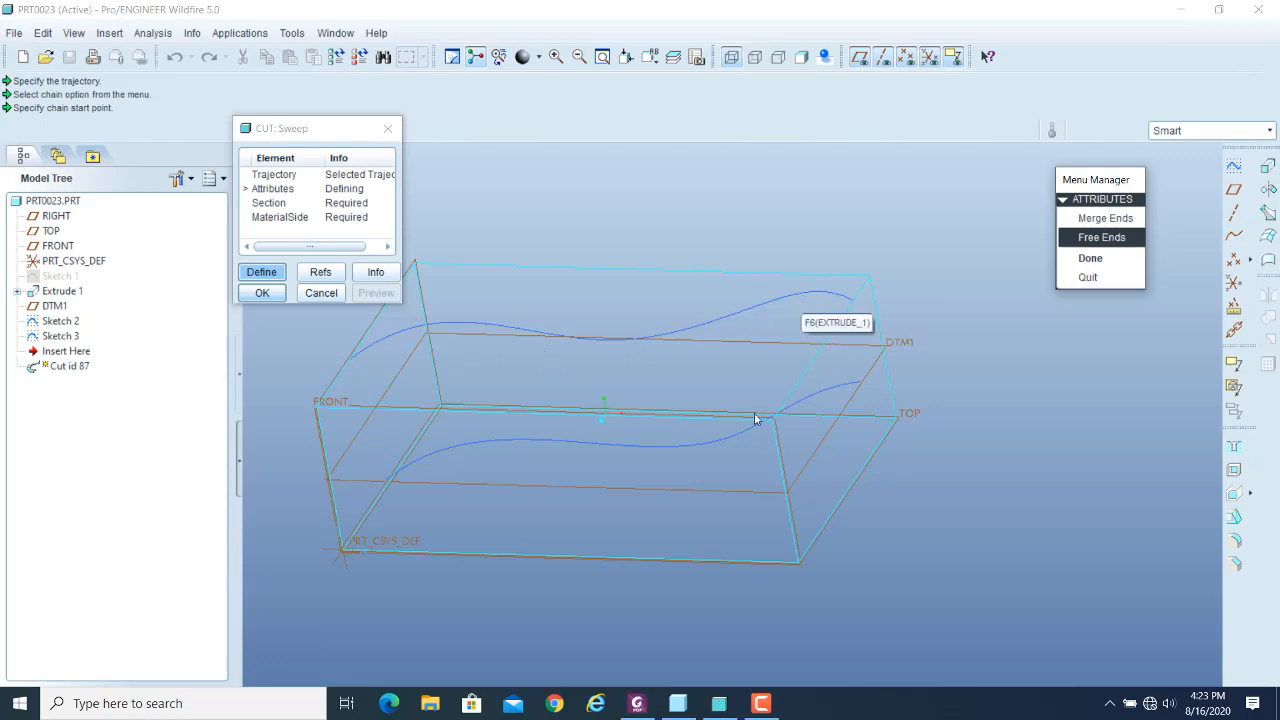
{"action": "scroll", "coordinate": [623, 362], "scroll_direction": "down", "scroll_amount": 5}
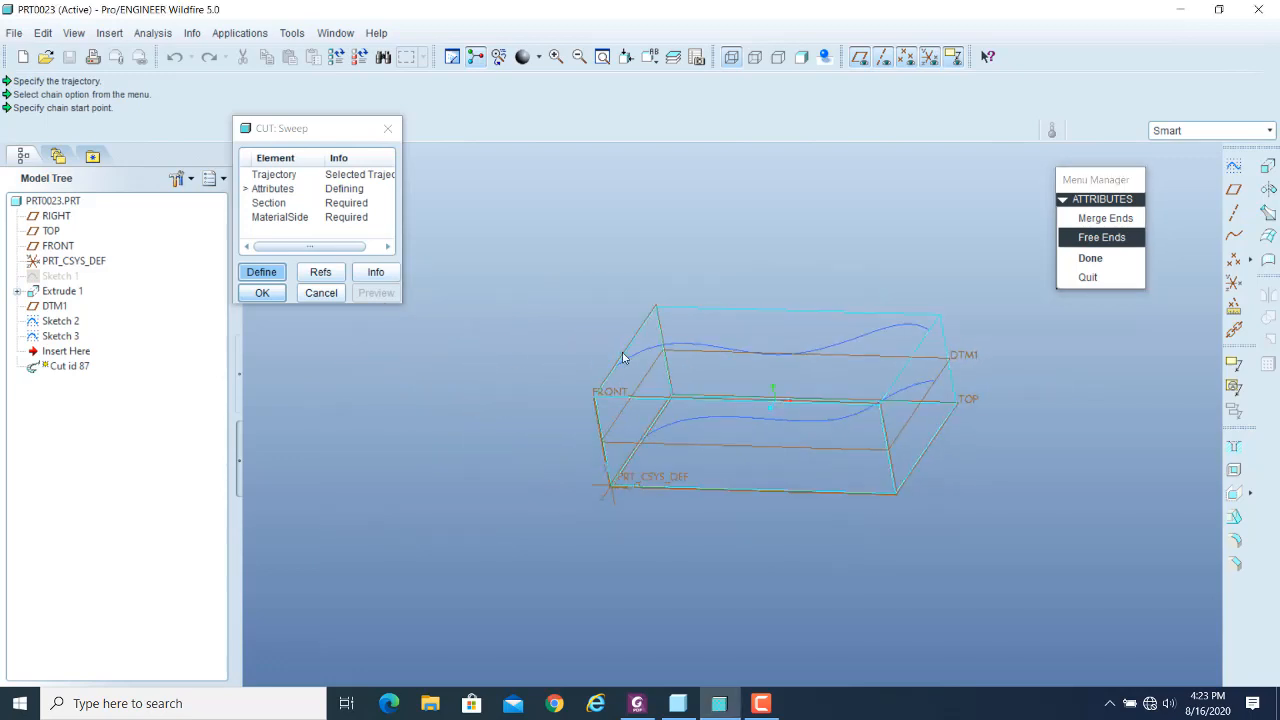
{"action": "scroll", "coordinate": [623, 357], "scroll_direction": "down", "scroll_amount": 2}
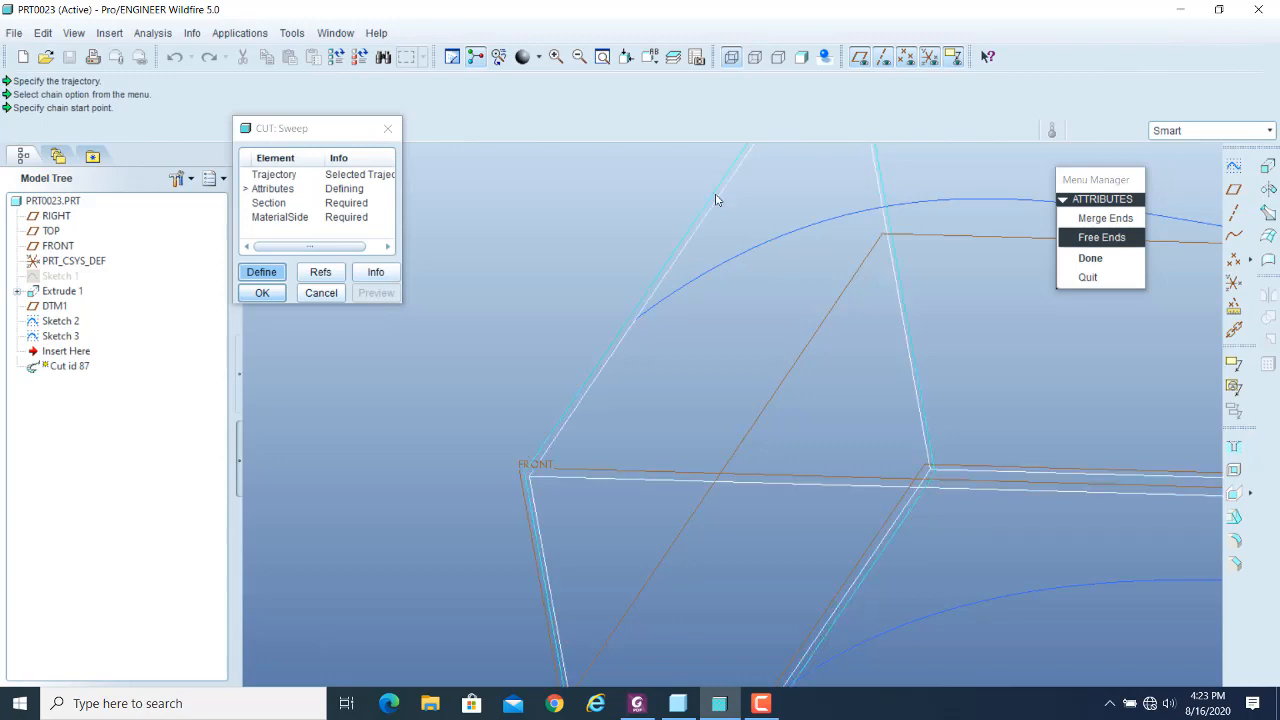
{"action": "left_click", "coordinate": [1115, 244]}
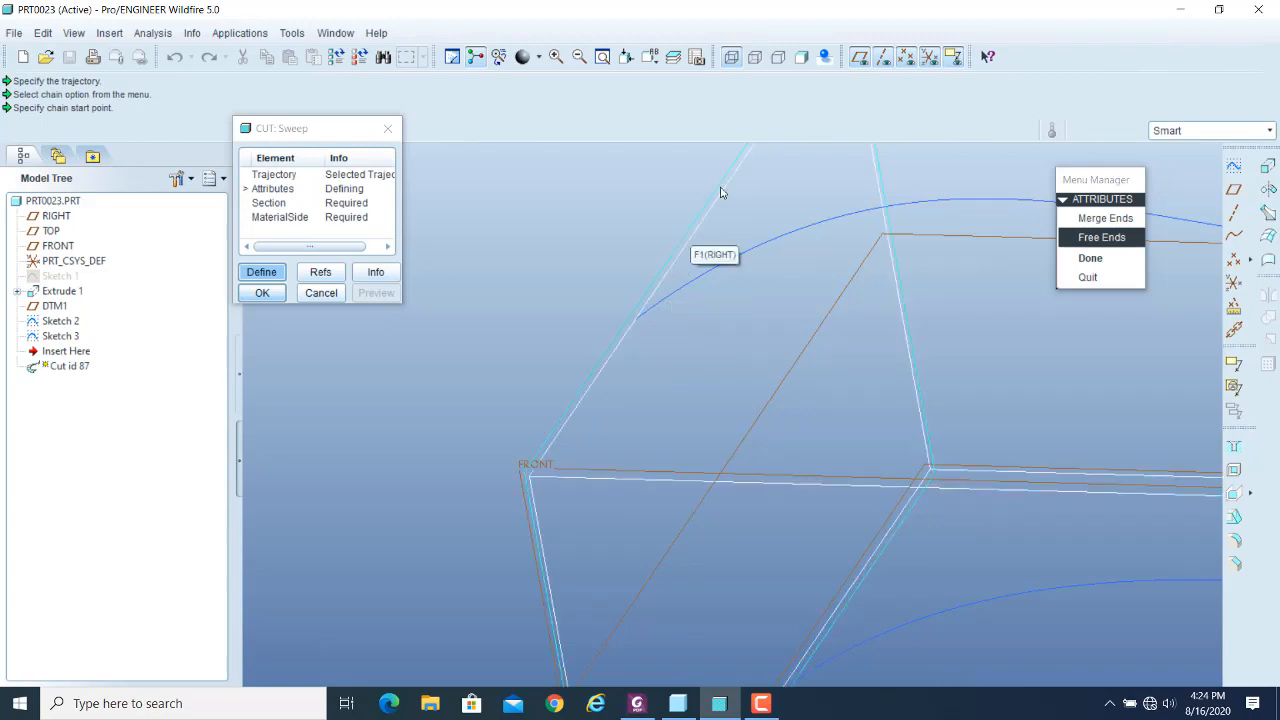
{"action": "middle_click_drag", "start_coordinate": [663, 280], "coordinate": [547, 356]}
{"action": "key", "text": "ctrl+d"}
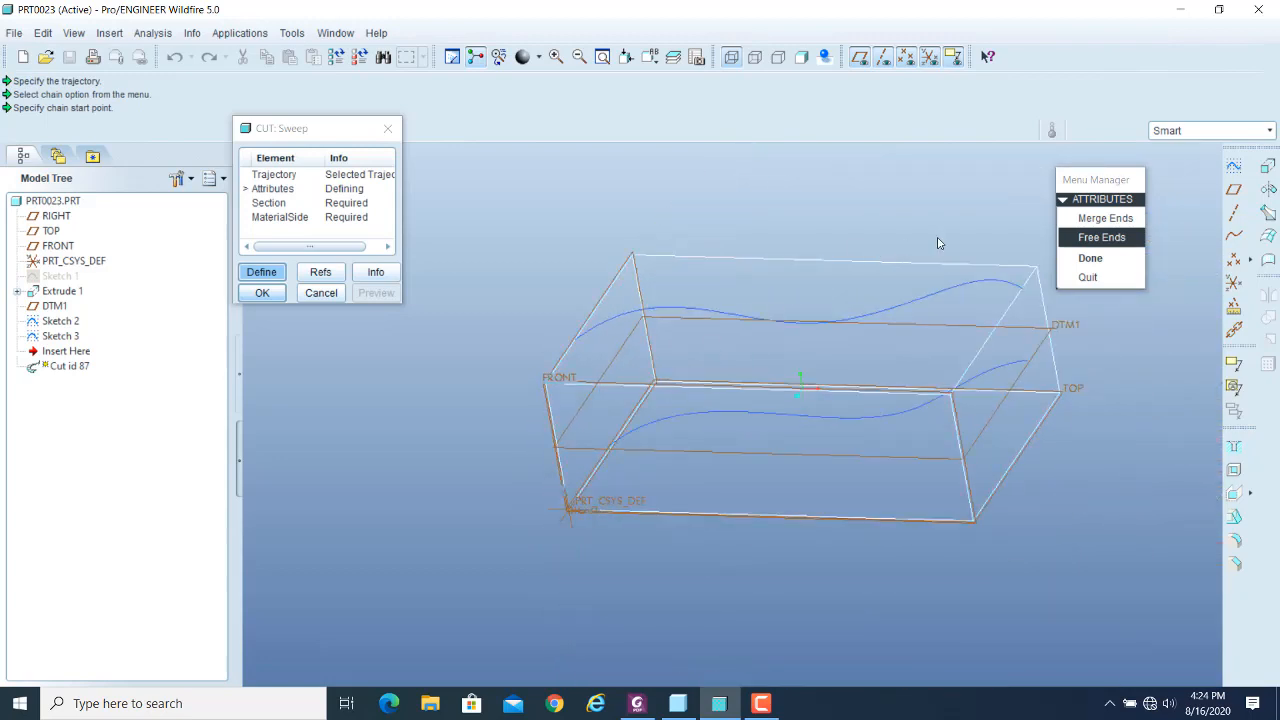
{"action": "left_click", "coordinate": [1124, 242]}
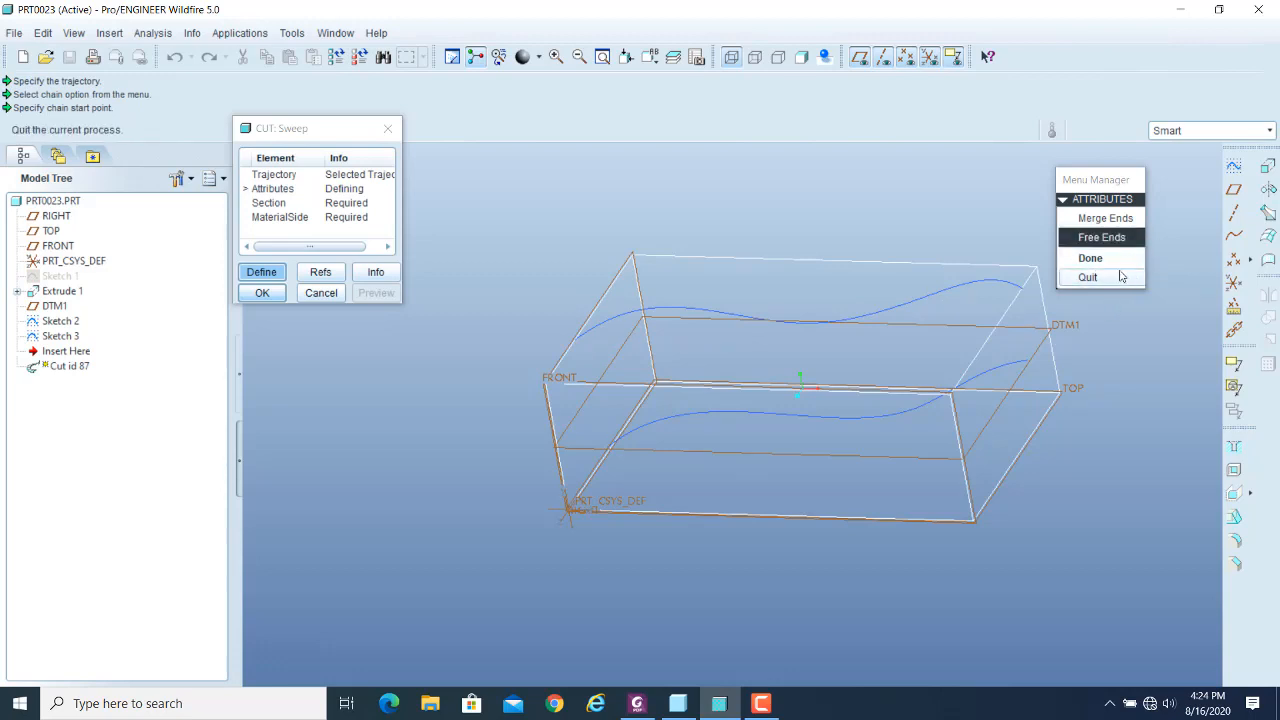
{"action": "left_click", "coordinate": [1090, 259]}
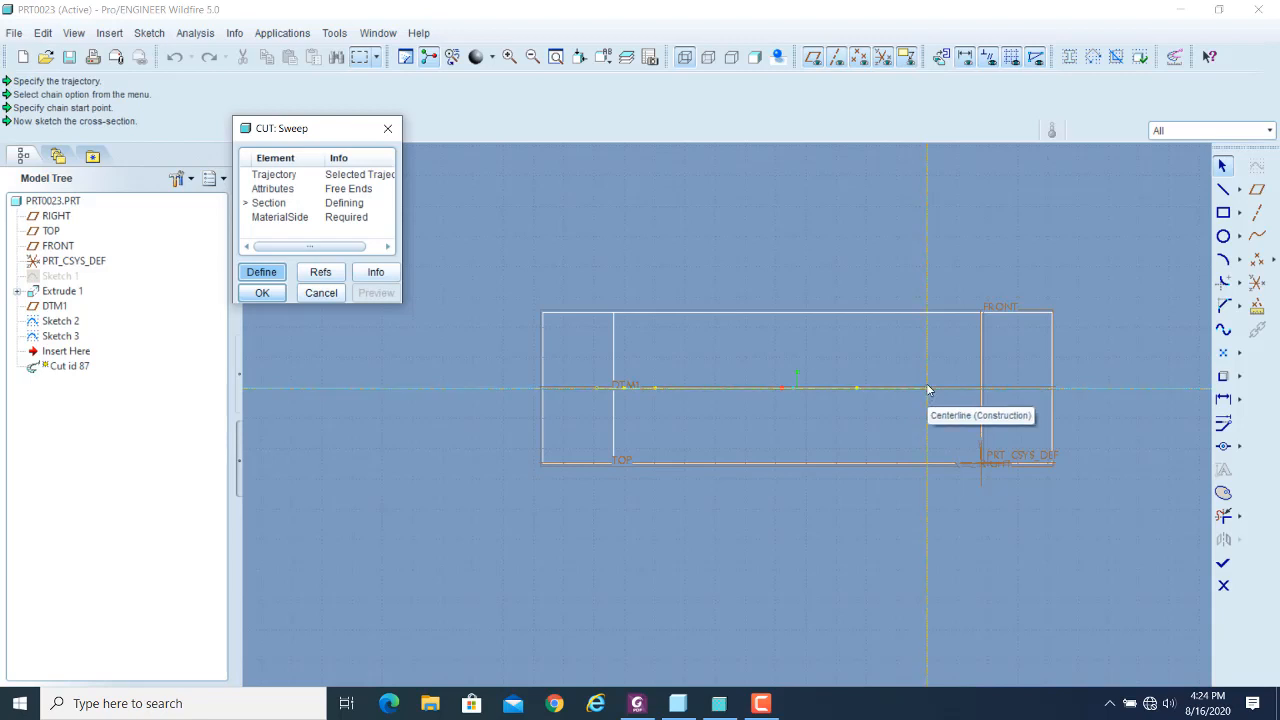
- Sketch a rectangular cross-section centred on the trajectory's start-point crosshair and finish the section
{"action": "scroll", "coordinate": [928, 390], "scroll_direction": "down", "scroll_amount": 6}
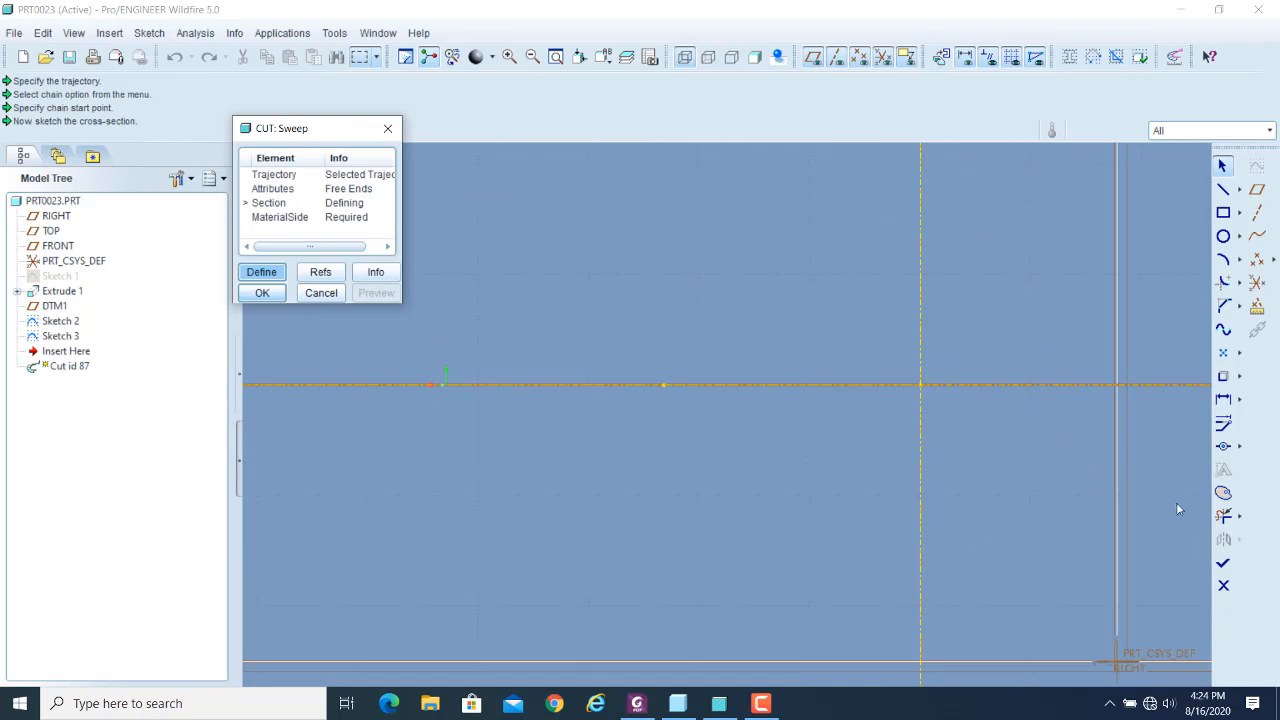
{"action": "left_click", "coordinate": [1223, 212]}
{"action": "left_click", "coordinate": [806, 299]}
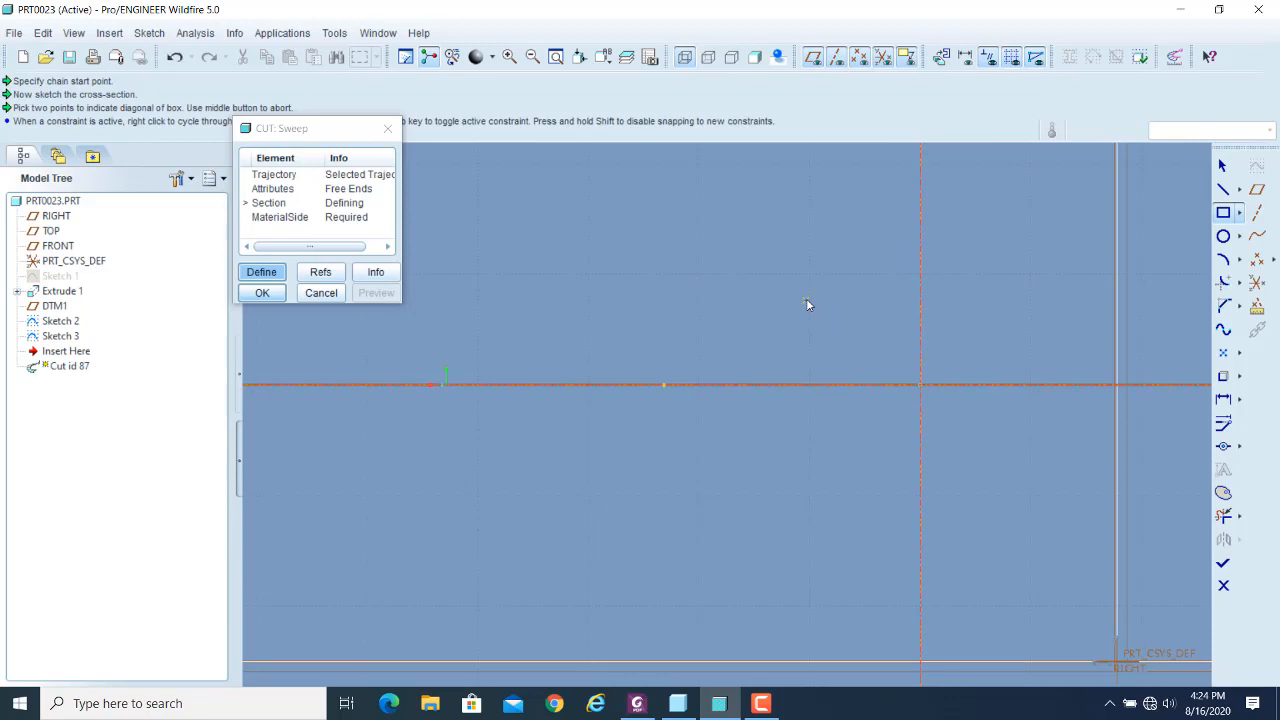
{"action": "left_click", "coordinate": [1036, 468]}
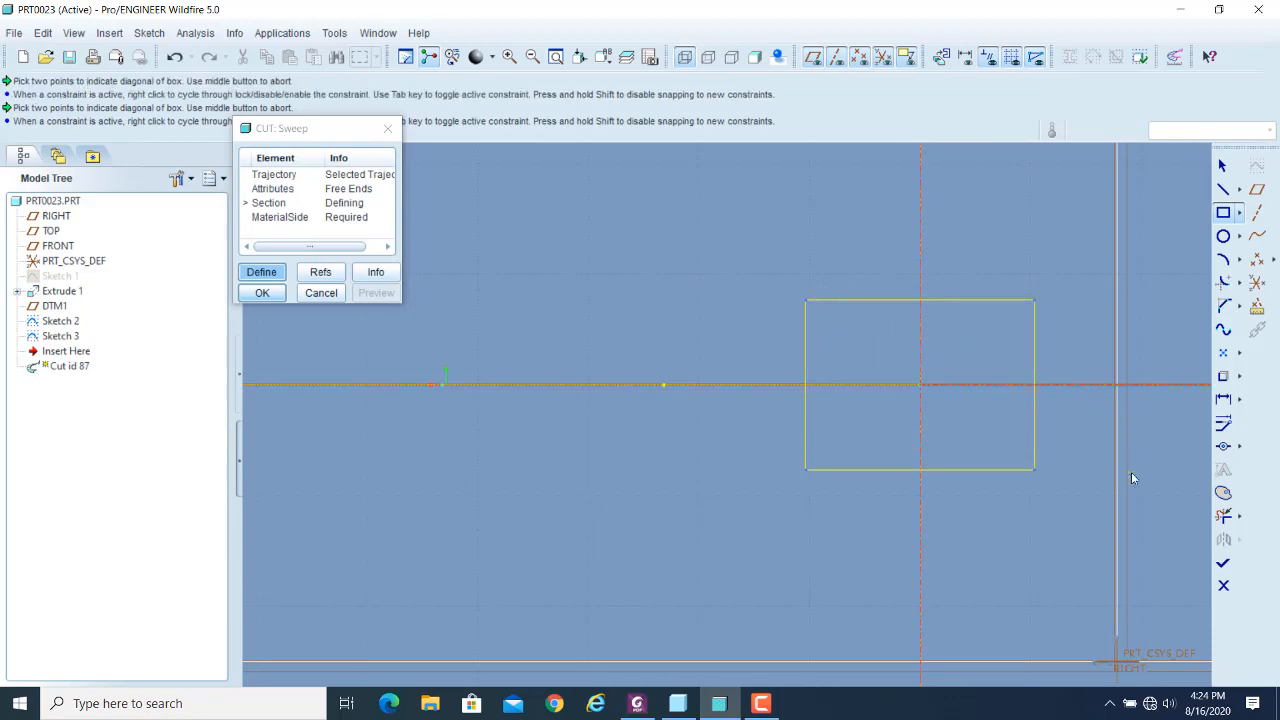
{"action": "left_click", "coordinate": [1224, 564]}
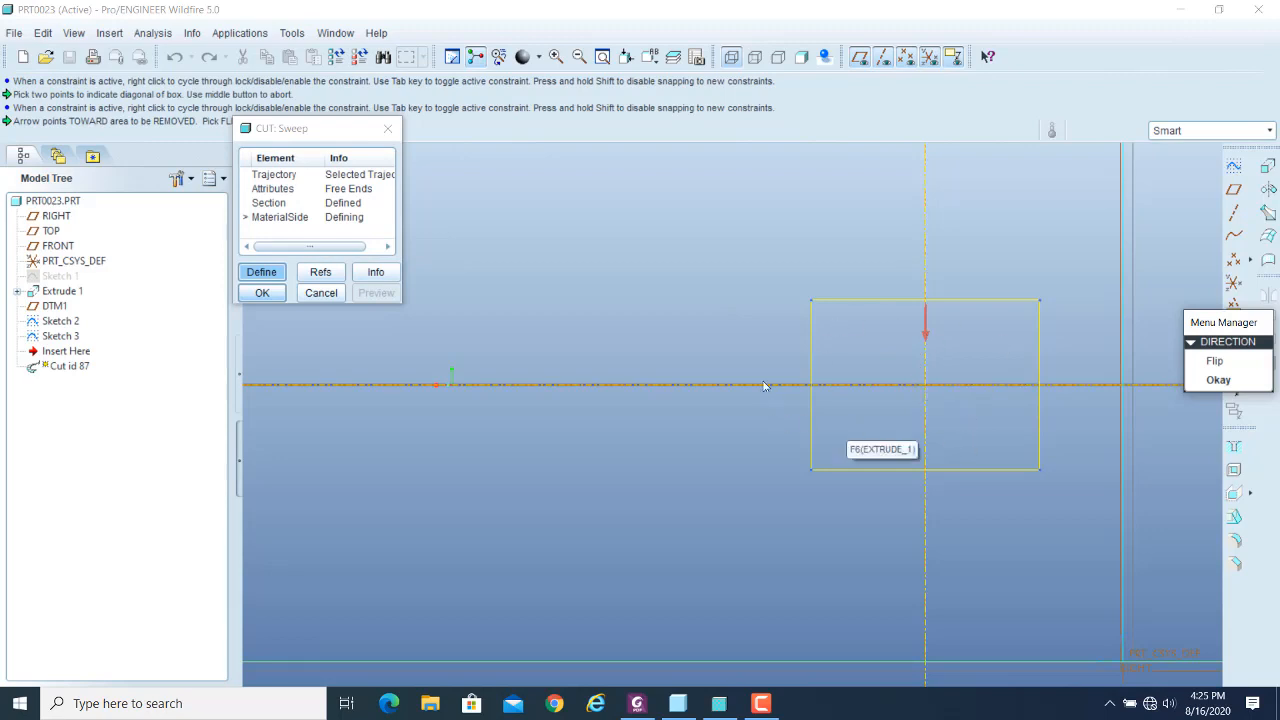
- Flip the material-removal arrow outward and back again, then accept the direction pointing inside the rectangle
{"action": "scroll", "coordinate": [728, 403], "scroll_direction": "up", "scroll_amount": 2}
{"action": "scroll", "coordinate": [728, 403], "scroll_direction": "up", "scroll_amount": 1}
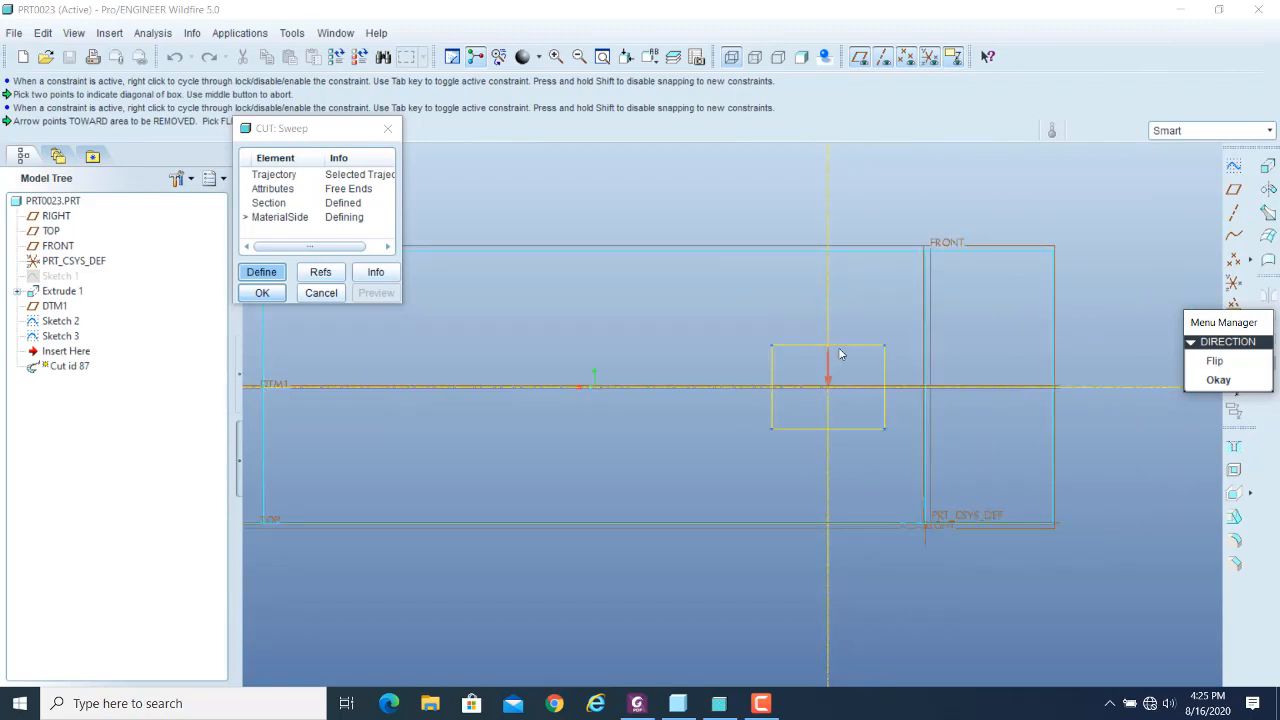
{"action": "left_click", "coordinate": [1216, 361]}
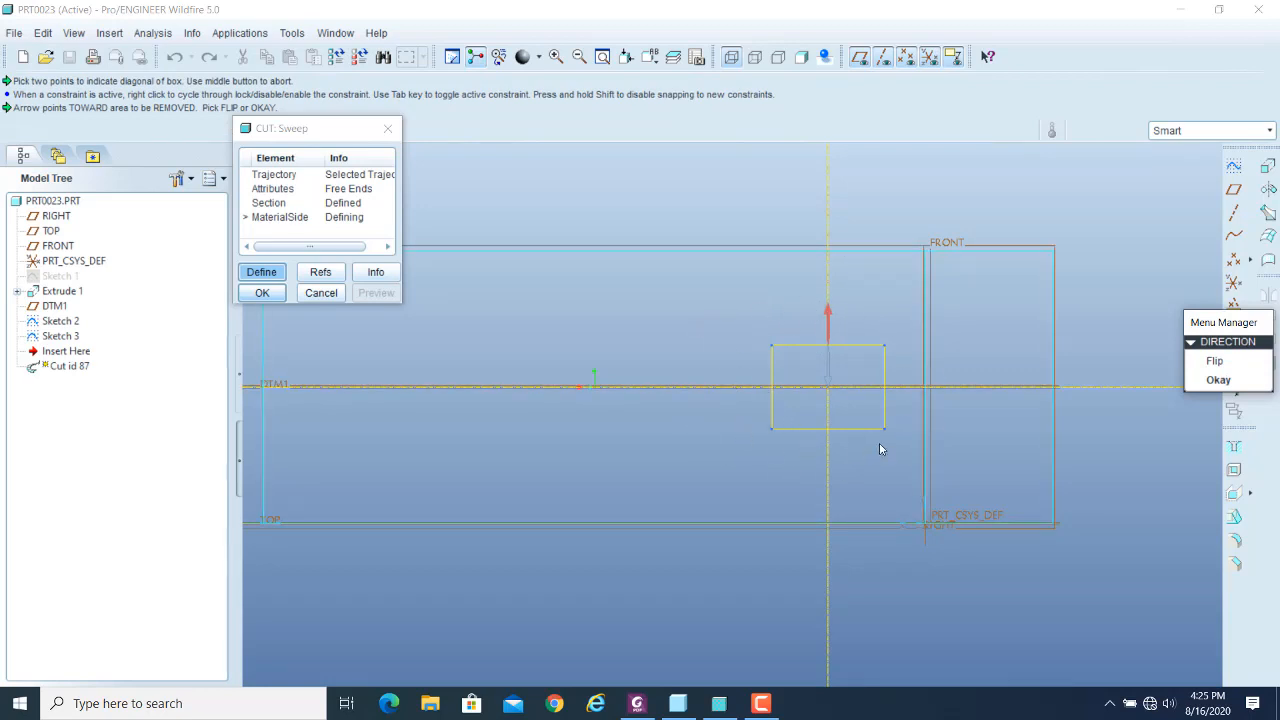
{"action": "left_click", "coordinate": [1215, 362]}
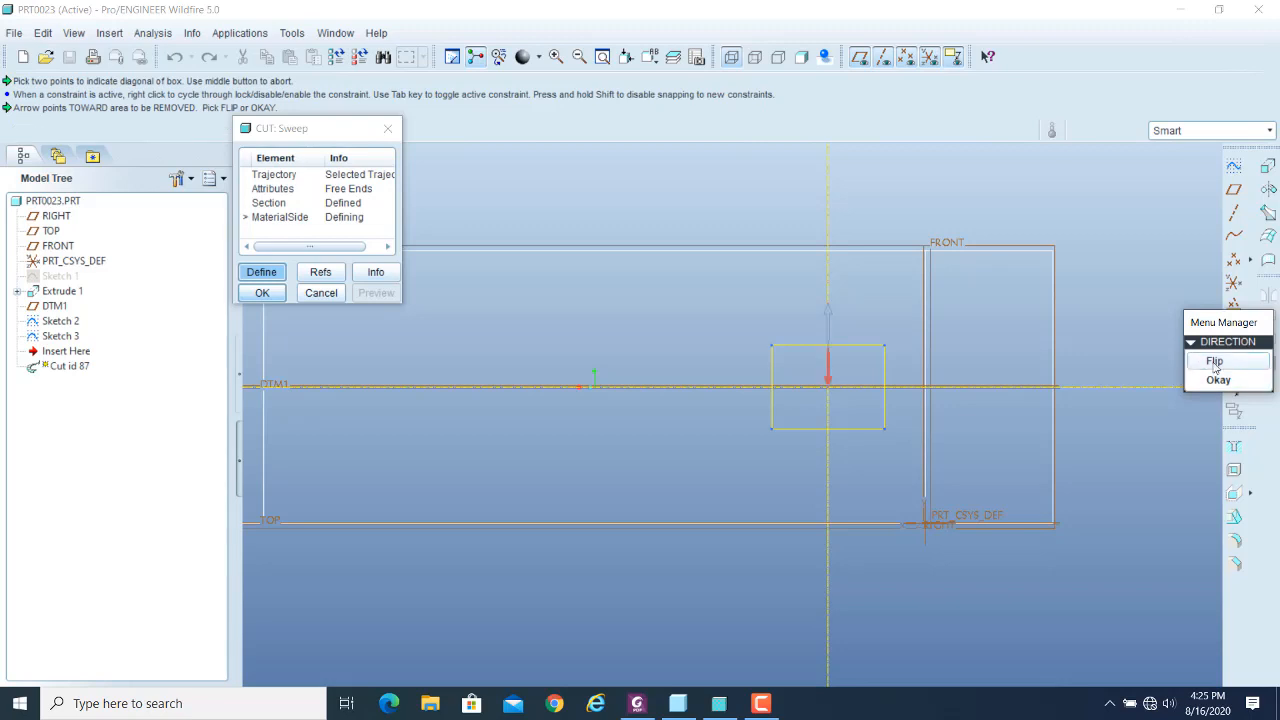
{"action": "left_click", "coordinate": [1216, 381]}
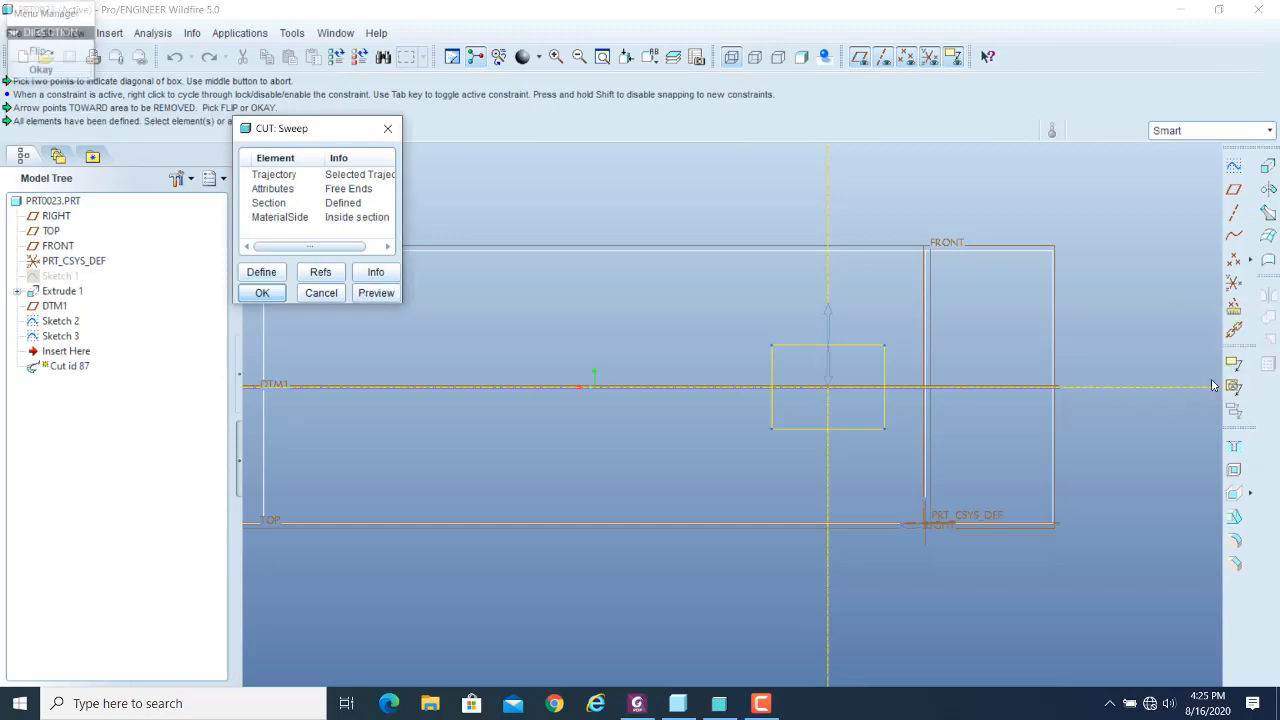
- Preview the swept cut and shade the block to examine the cut where it meets the side faces
{"action": "scroll", "coordinate": [1003, 385], "scroll_direction": "down", "scroll_amount": 5}
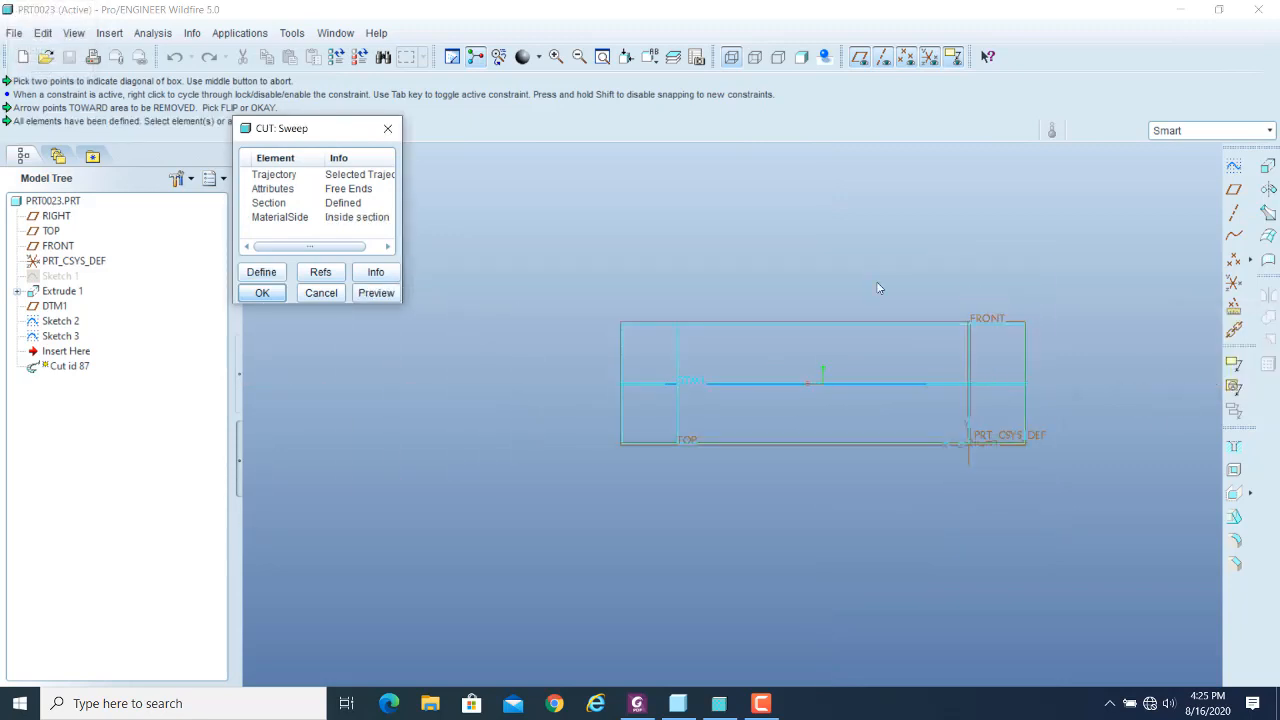
{"action": "mouse_move", "coordinate": [878, 288]}
{"action": "middle_mouse_down"}
{"action": "mouse_move", "coordinate": [877, 277]}
{"action": "mouse_move", "coordinate": [970, 318]}
{"action": "mouse_move", "coordinate": [1025, 392]}
{"action": "mouse_move", "coordinate": [988, 414]}
{"action": "mouse_move", "coordinate": [986, 377]}
{"action": "middle_mouse_up"}
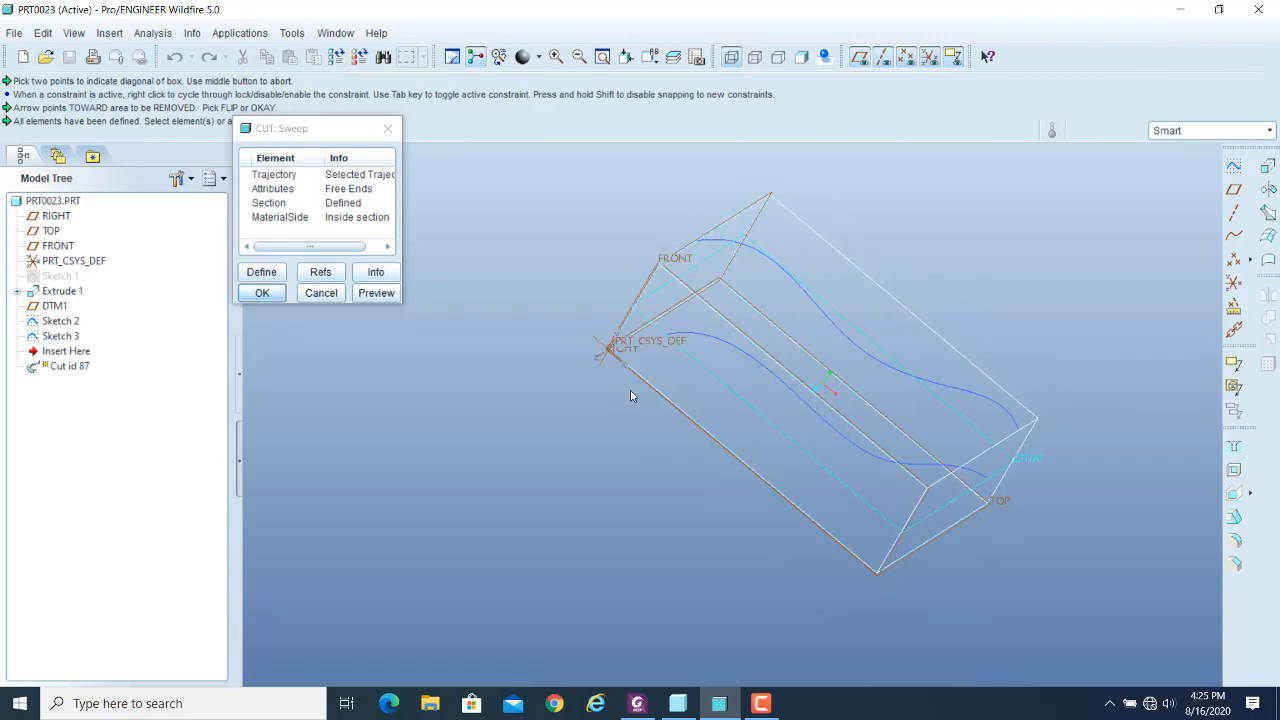
{"action": "left_click", "coordinate": [369, 296]}
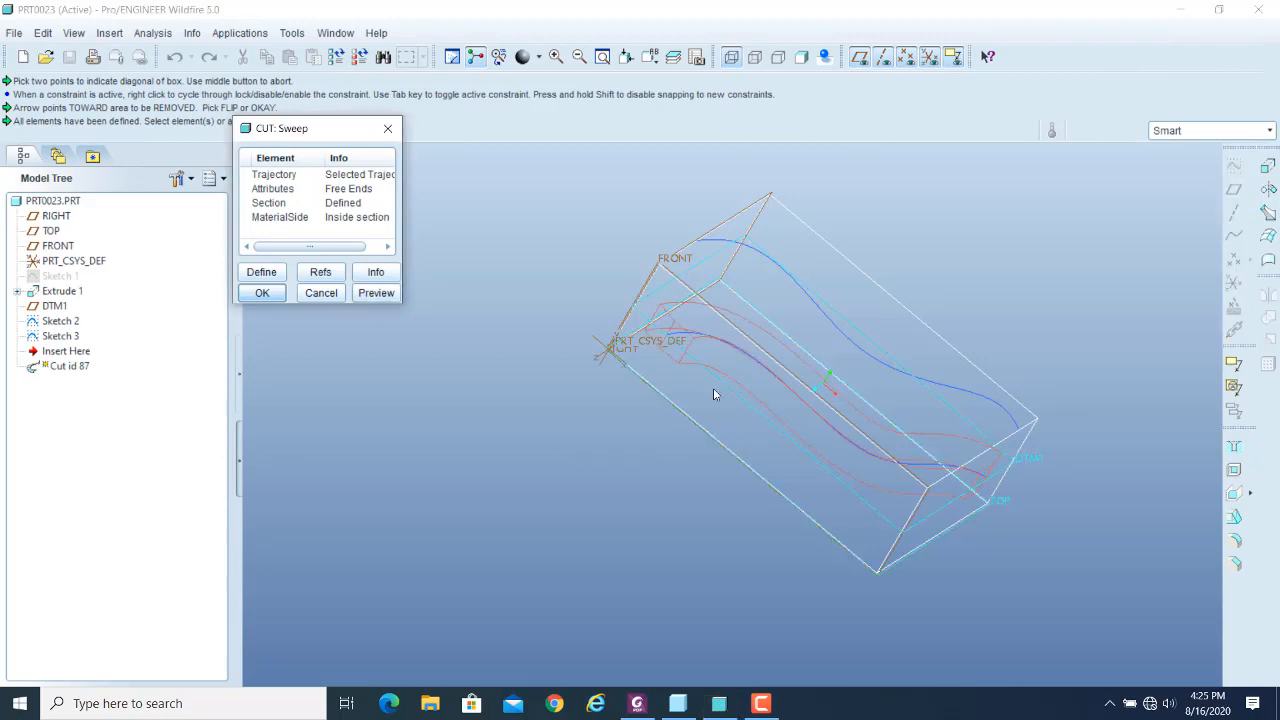
{"action": "middle_click_drag", "start_coordinate": [1012, 442], "coordinate": [1037, 467]}
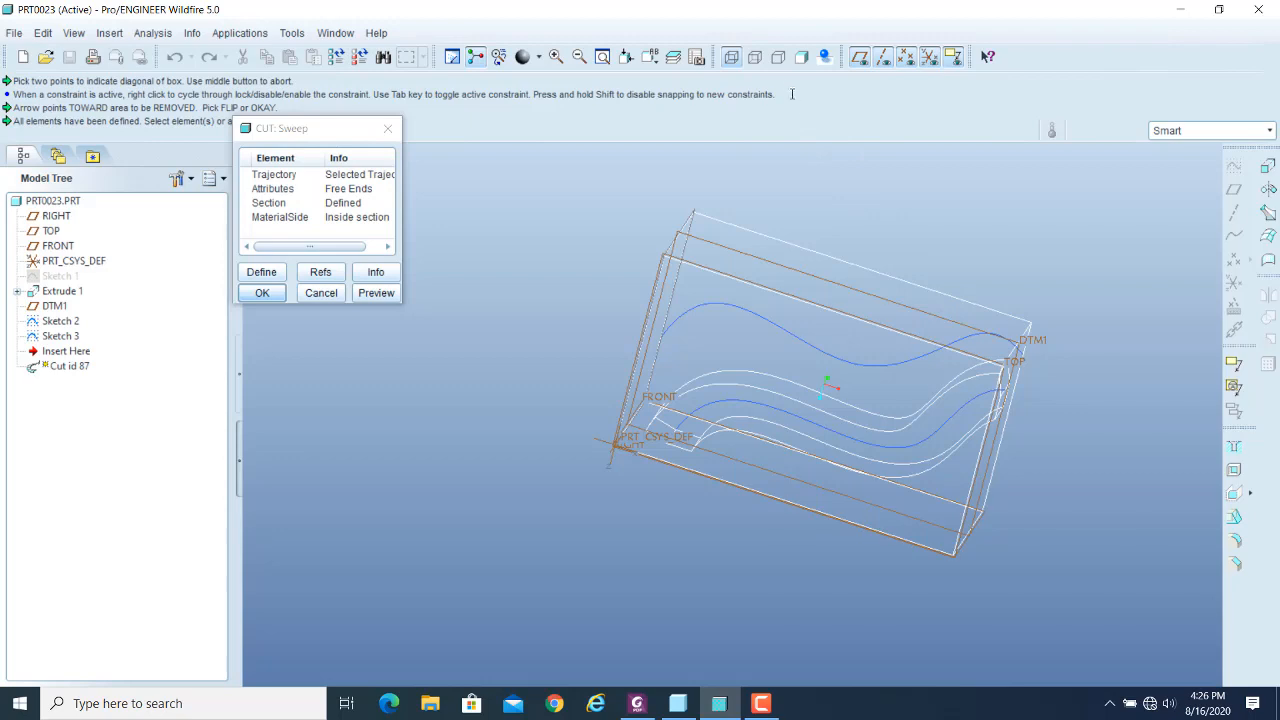
{"action": "left_click", "coordinate": [802, 57]}
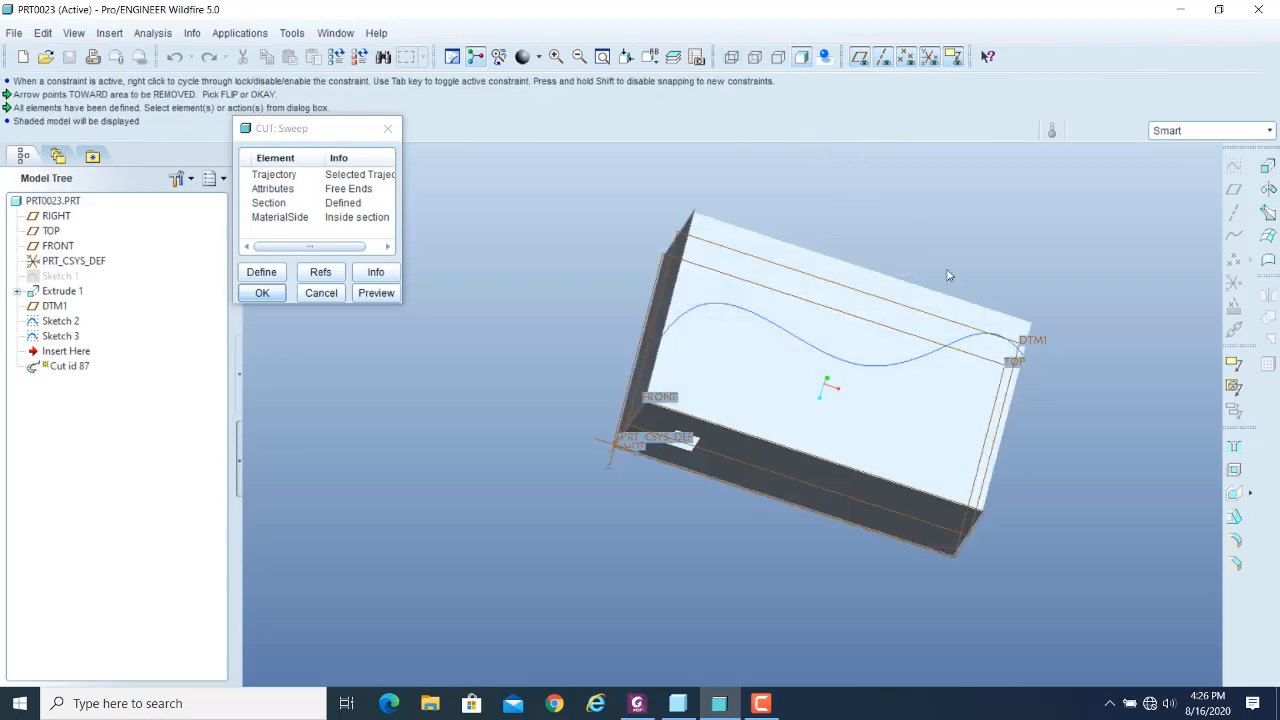
{"action": "mouse_move", "coordinate": [1096, 521]}
{"action": "middle_mouse_down"}
{"action": "mouse_move", "coordinate": [1096, 475]}
{"action": "mouse_move", "coordinate": [1083, 490]}
{"action": "middle_mouse_up"}
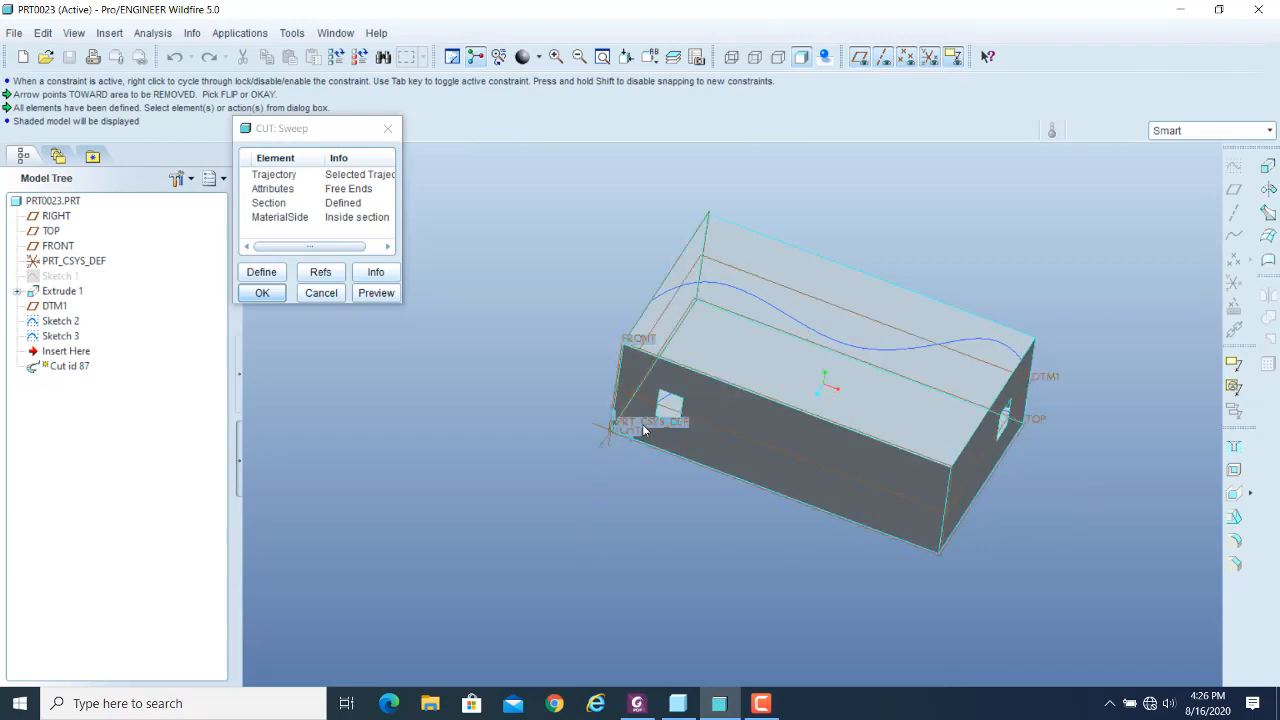
{"action": "middle_click_drag", "start_coordinate": [674, 463], "coordinate": [694, 426]}
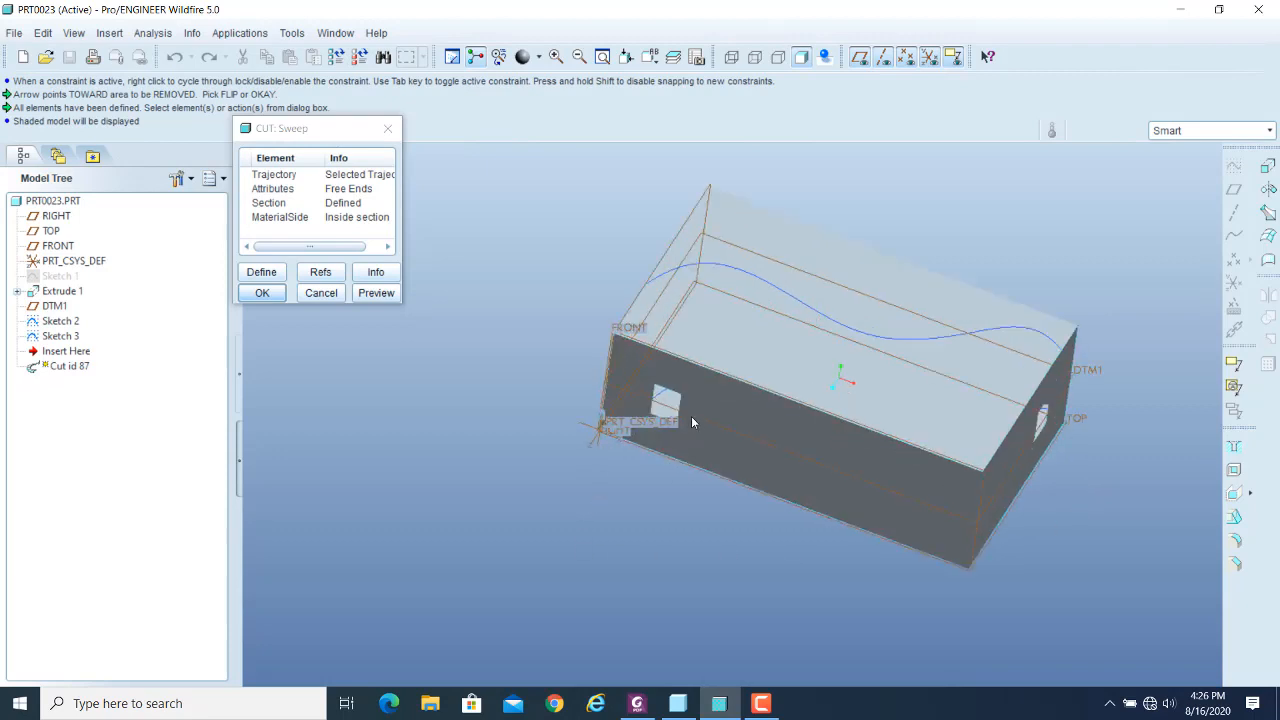
- Hide the datum planes and coordinate systems and examine the cut's opening near the block's corner
{"action": "left_click", "coordinate": [859, 57]}
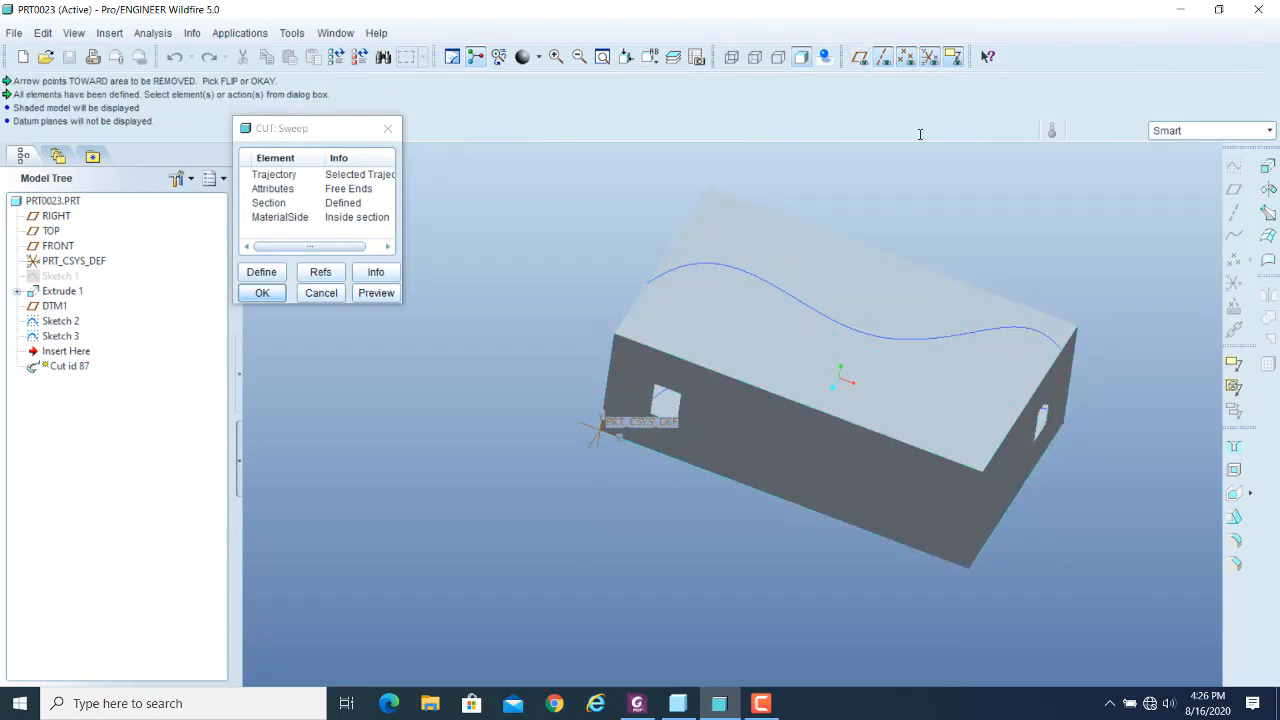
{"action": "left_click", "coordinate": [930, 57]}
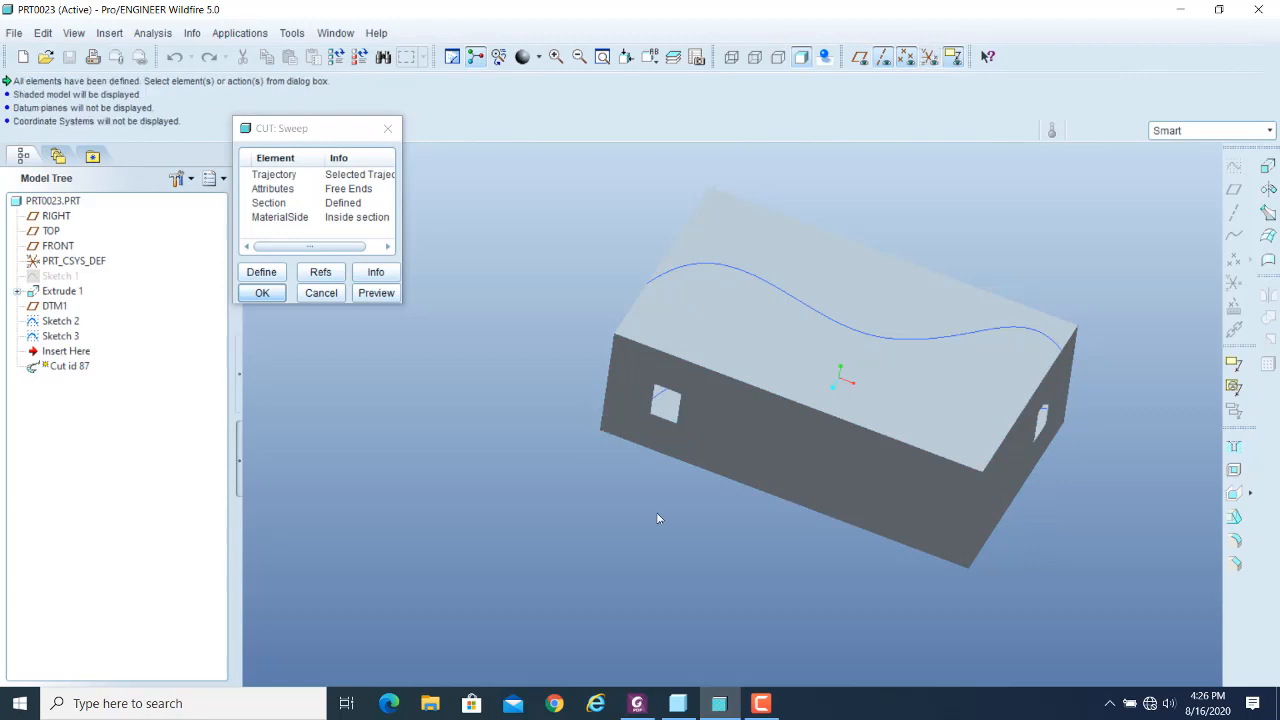
{"action": "scroll", "coordinate": [675, 415], "scroll_direction": "down", "scroll_amount": 5}
{"action": "scroll", "coordinate": [678, 414], "scroll_direction": "up", "scroll_amount": 5}
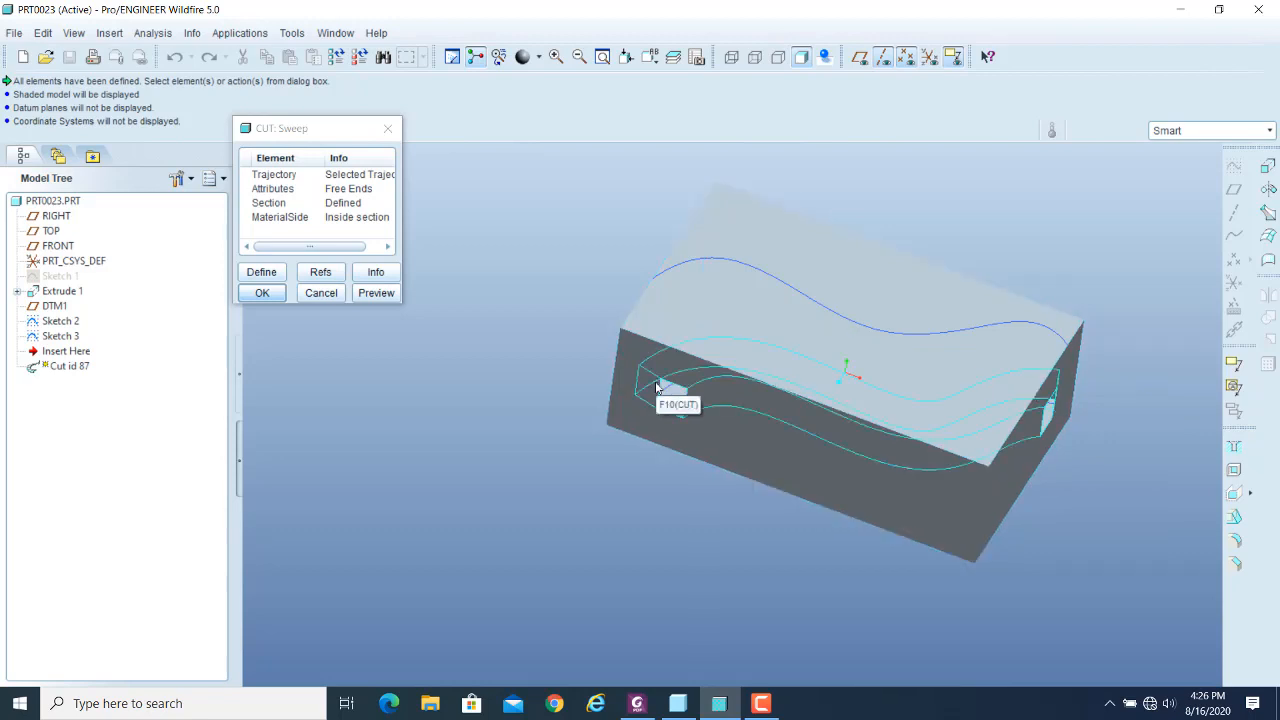
- Display the model in wireframe and examine how the cut's free ends meet the block's faces
{"action": "left_click", "coordinate": [731, 57]}
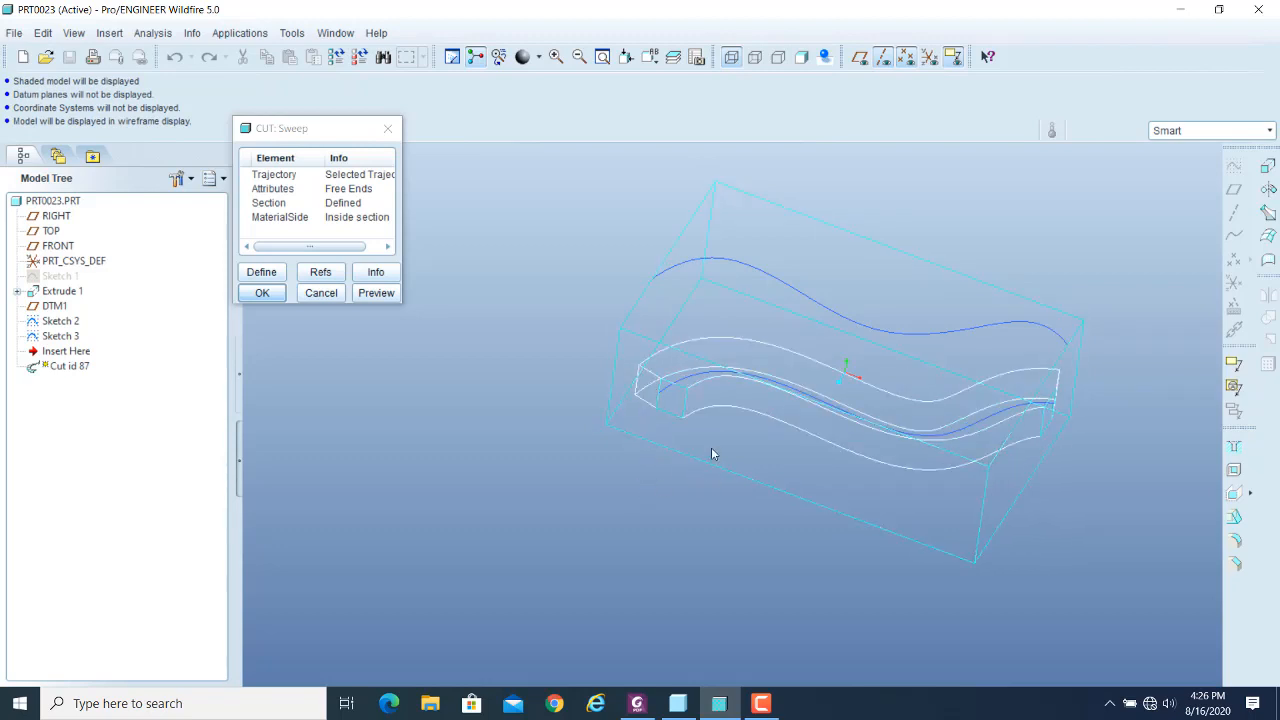
{"action": "mouse_move", "coordinate": [1003, 510]}
{"action": "middle_mouse_down"}
{"action": "mouse_move", "coordinate": [1063, 509]}
{"action": "mouse_move", "coordinate": [1014, 509]}
{"action": "mouse_move", "coordinate": [1005, 488]}
{"action": "middle_mouse_up"}
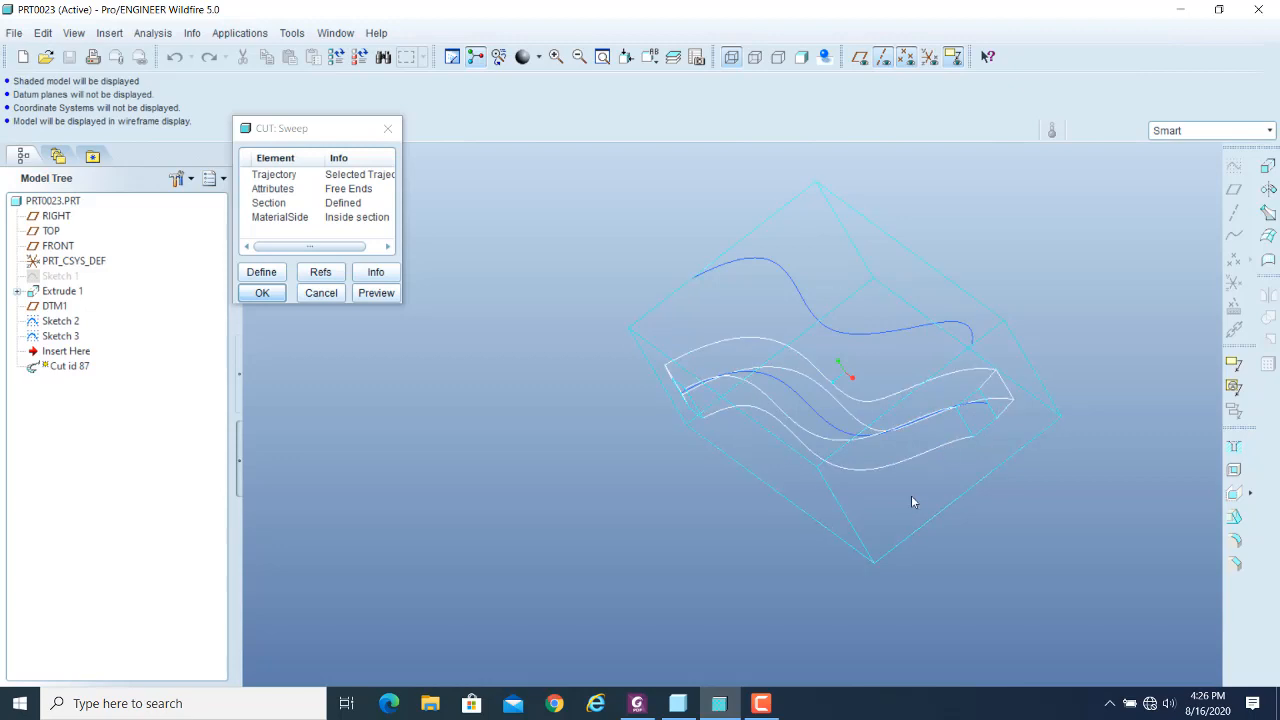
{"action": "middle_click_drag", "start_coordinate": [911, 501], "coordinate": [828, 518]}
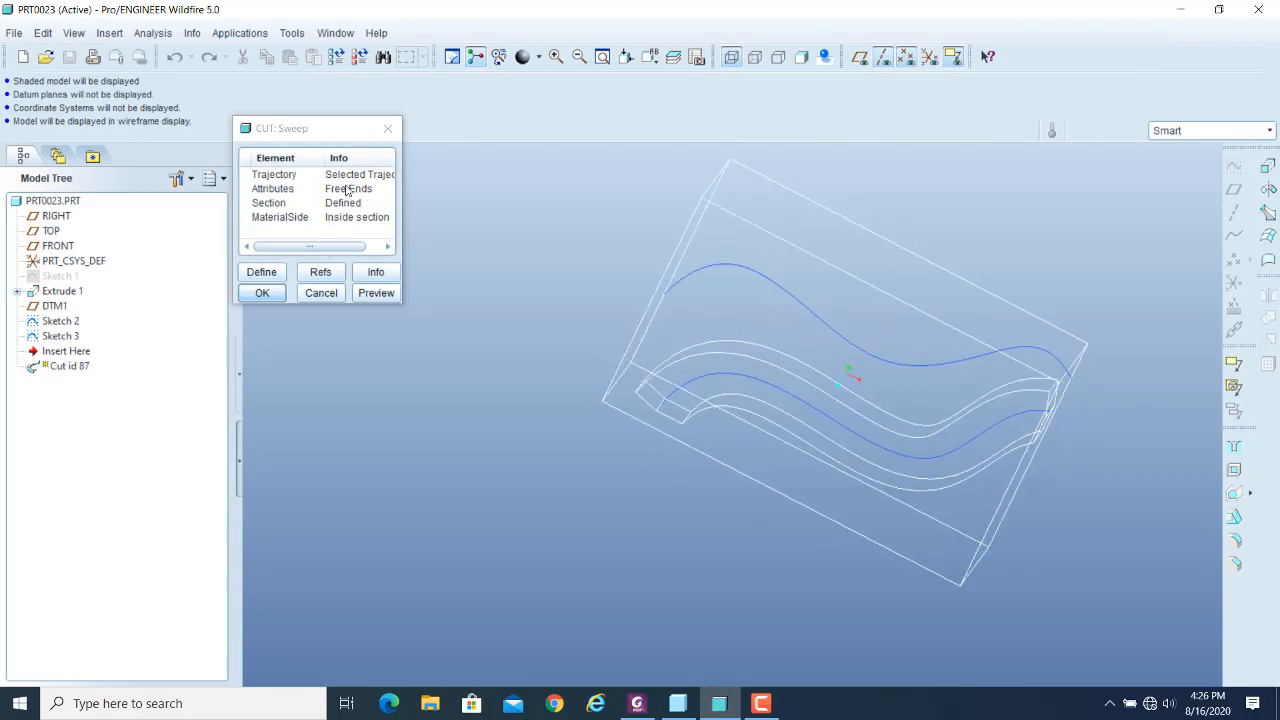
- Redefine the swept cut's Attributes element, changing the end condition to Merge Ends
{"action": "left_click", "coordinate": [277, 193]}
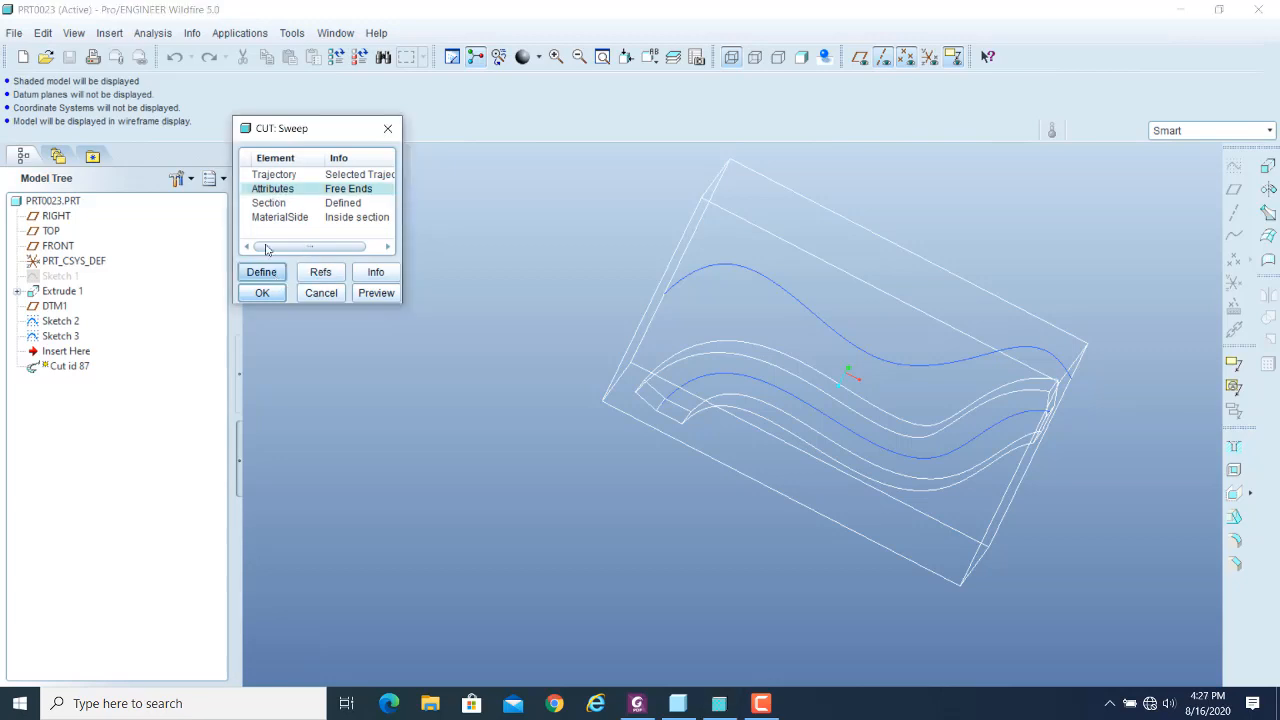
{"action": "double_click", "coordinate": [283, 193]}
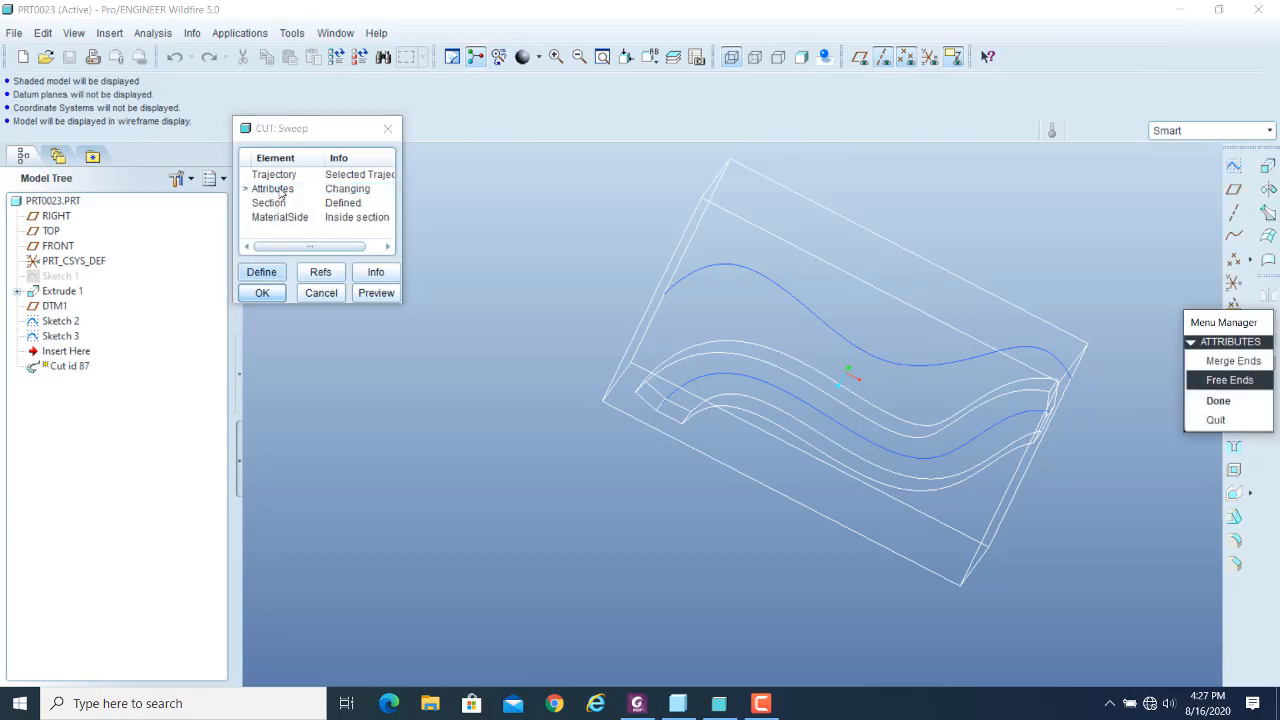
{"action": "left_click", "coordinate": [1228, 361]}
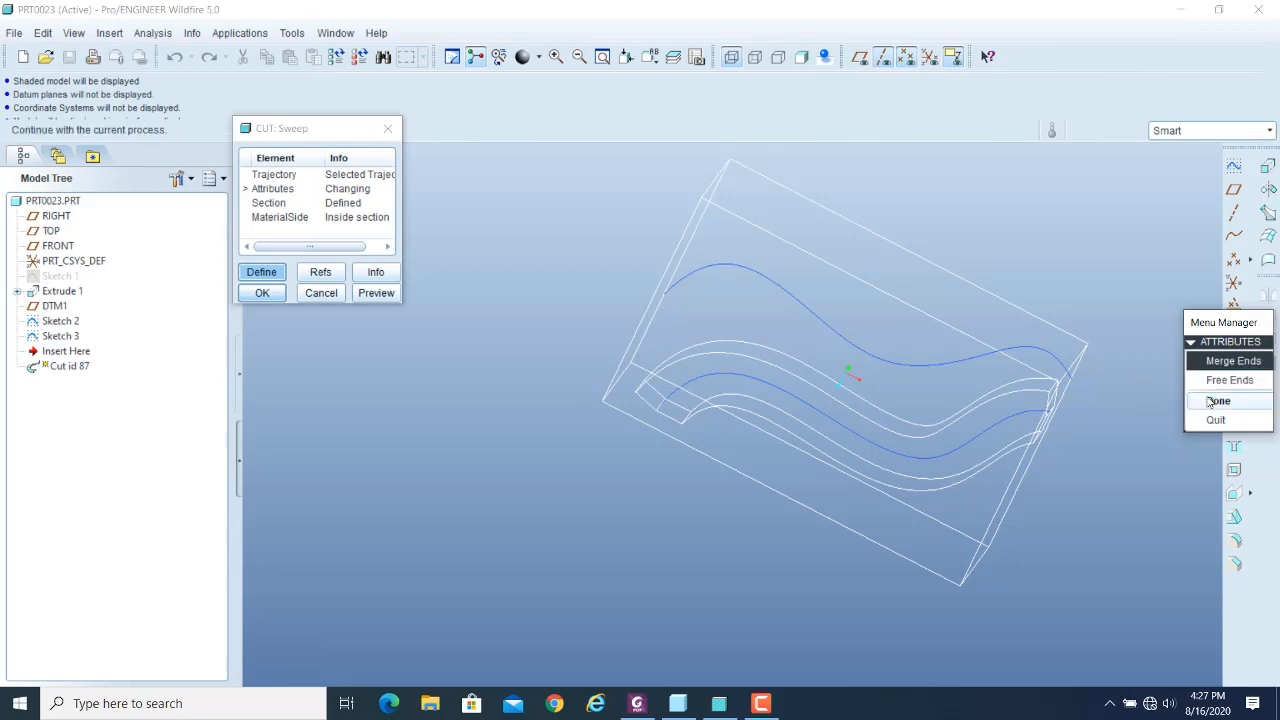
{"action": "left_click", "coordinate": [1217, 401]}
- Preview the cut with merged ends in shaded display and examine the openings at both ends
{"action": "left_click", "coordinate": [380, 293]}
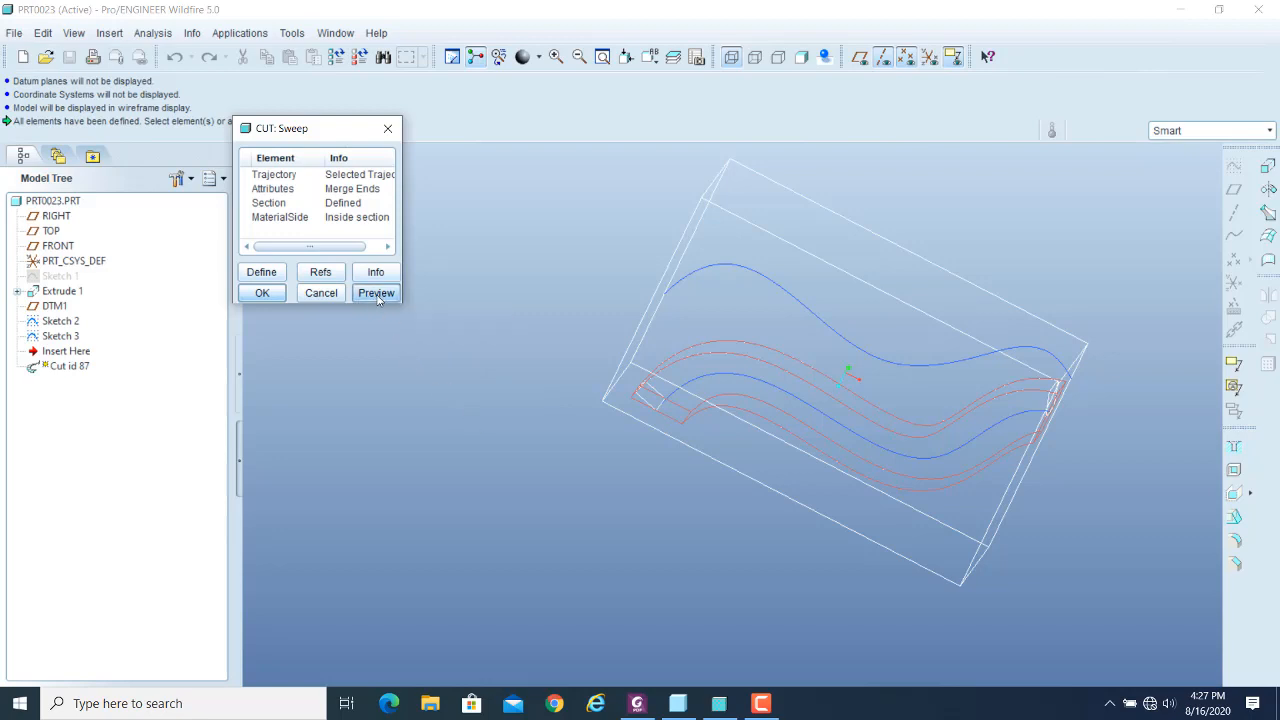
{"action": "left_click", "coordinate": [801, 57]}
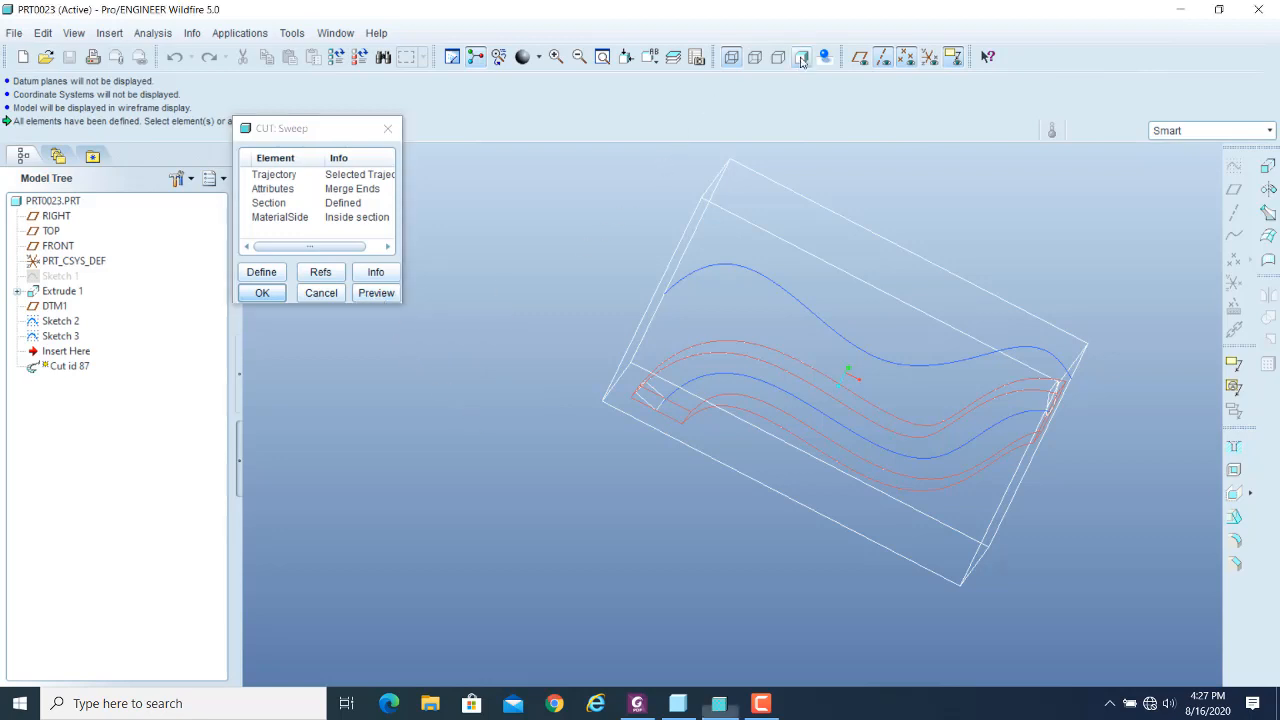
{"action": "middle_click_drag", "start_coordinate": [740, 477], "coordinate": [745, 420]}
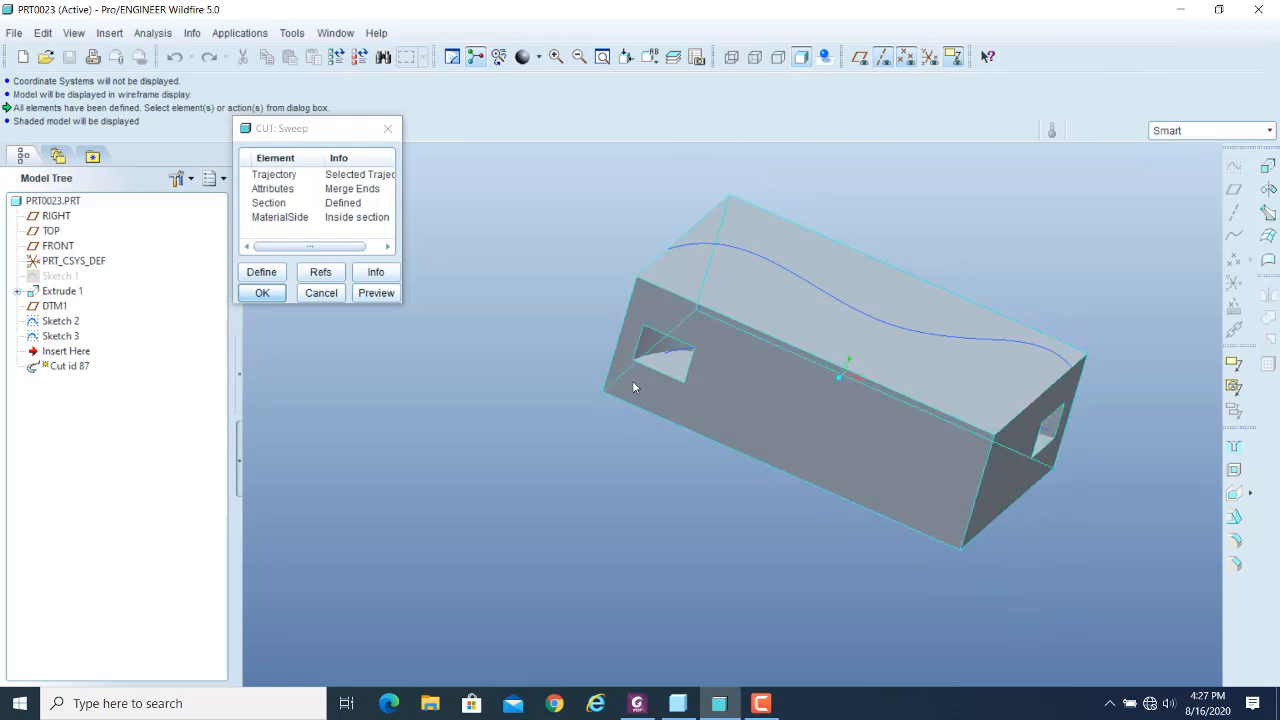
{"action": "middle_click_drag", "start_coordinate": [1086, 498], "coordinate": [1040, 498]}
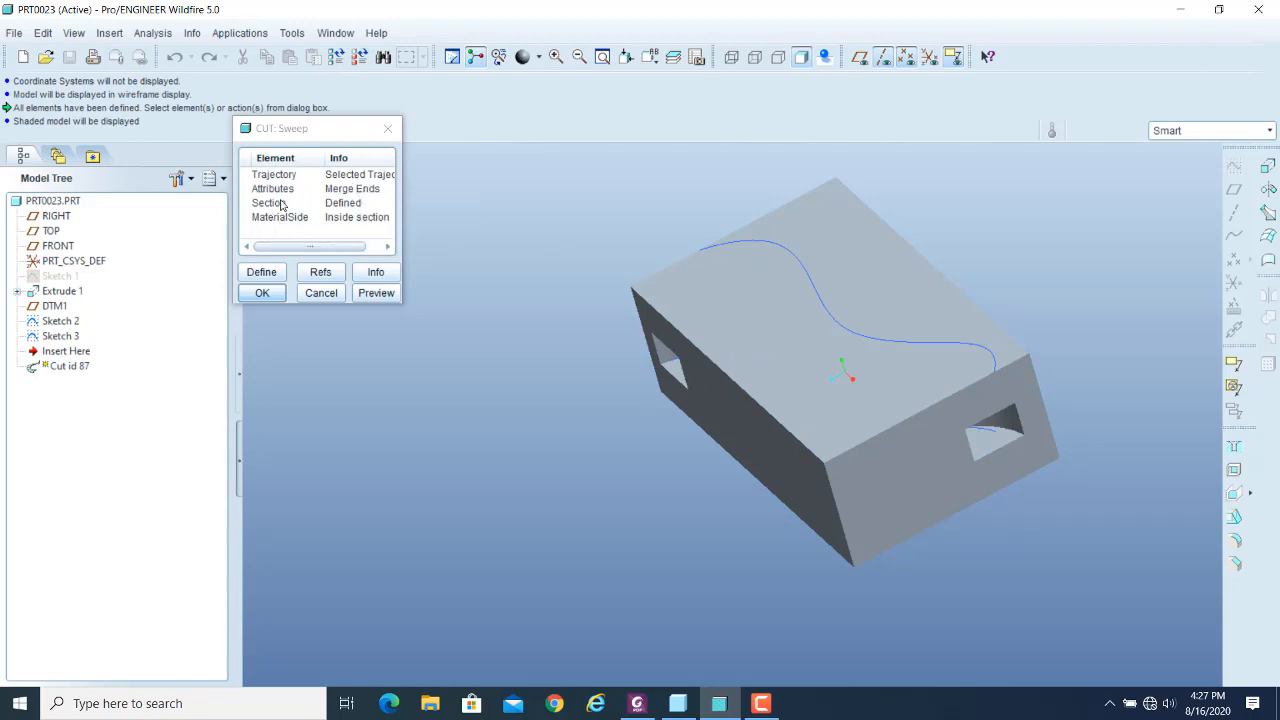
- Complete the rectangular swept cut with merged ends
{"action": "left_click", "coordinate": [263, 295]}
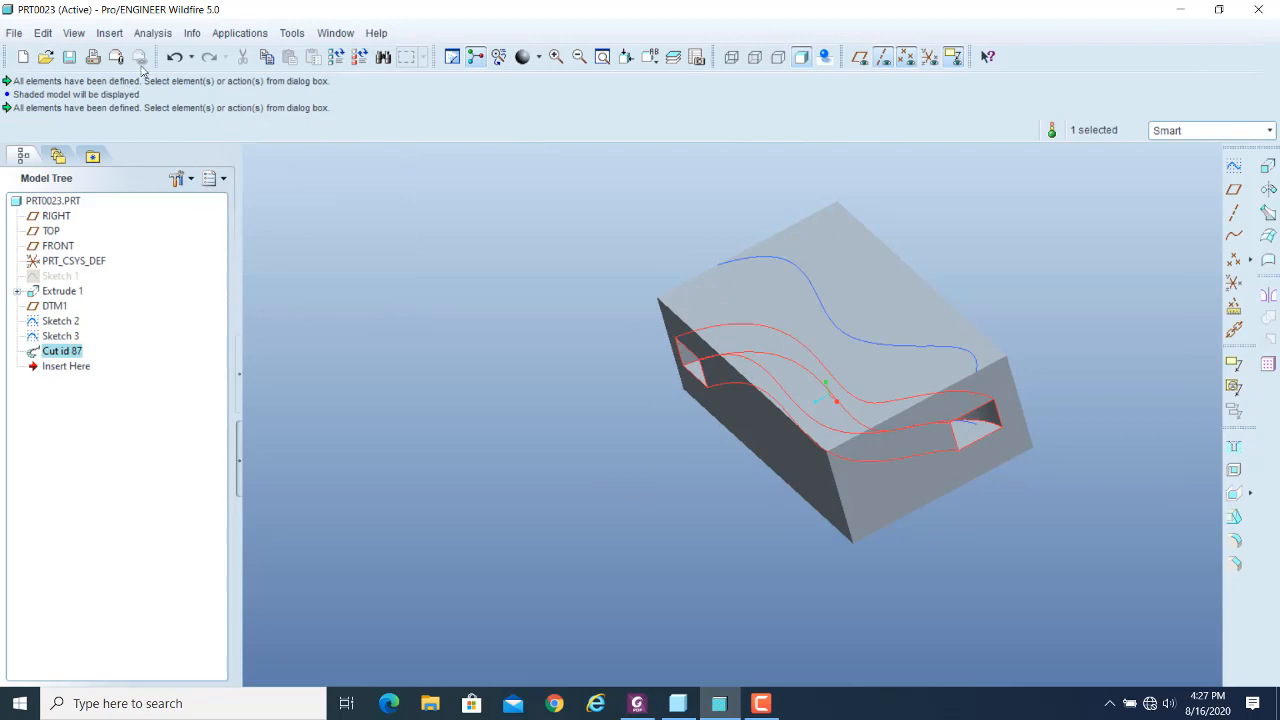
- Start a second swept cut using the wavy curve on the block's top face as the selected trajectory, with Free Ends
{"action": "left_click", "coordinate": [112, 33]}
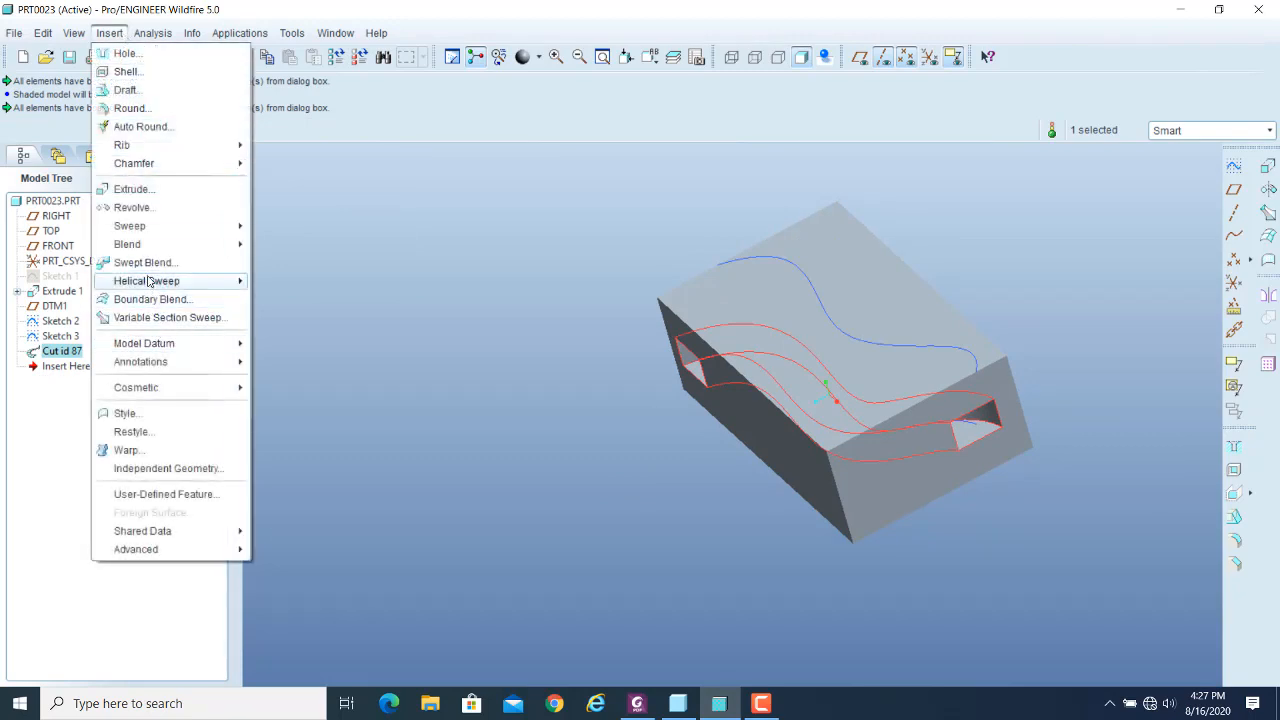
{"action": "mouse_move", "coordinate": [184, 224]}
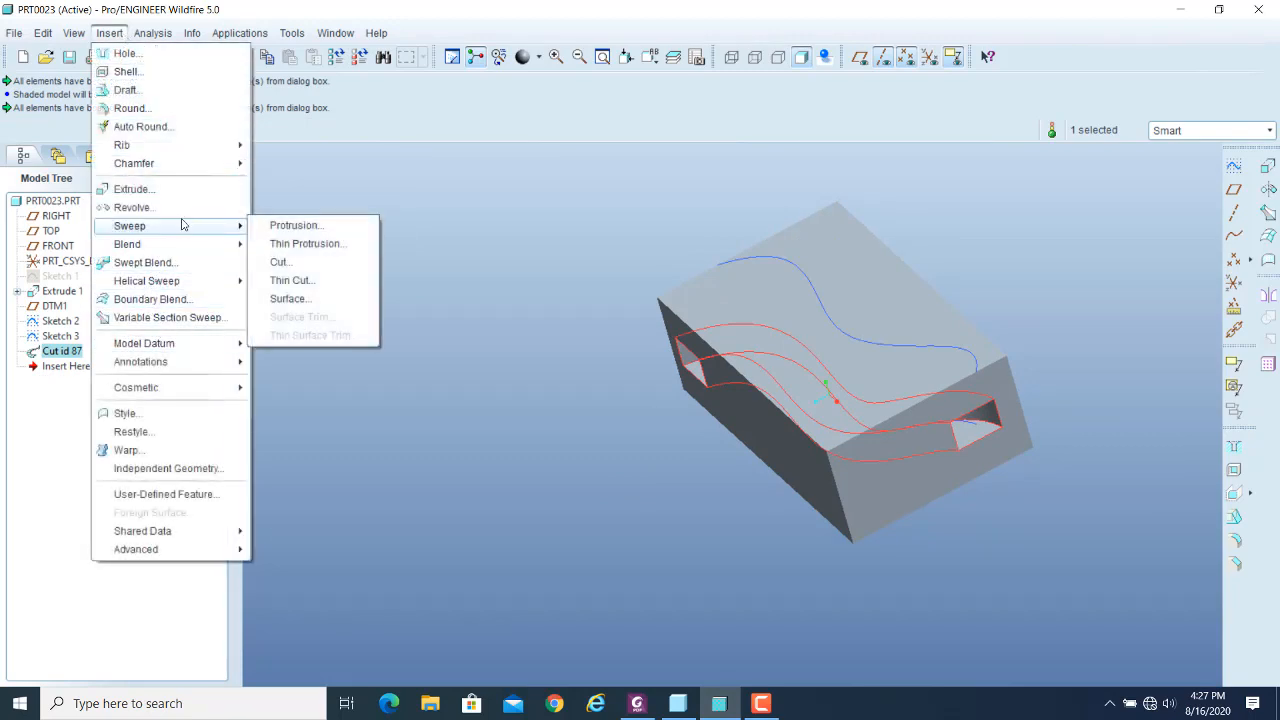
{"action": "left_click", "coordinate": [292, 262]}
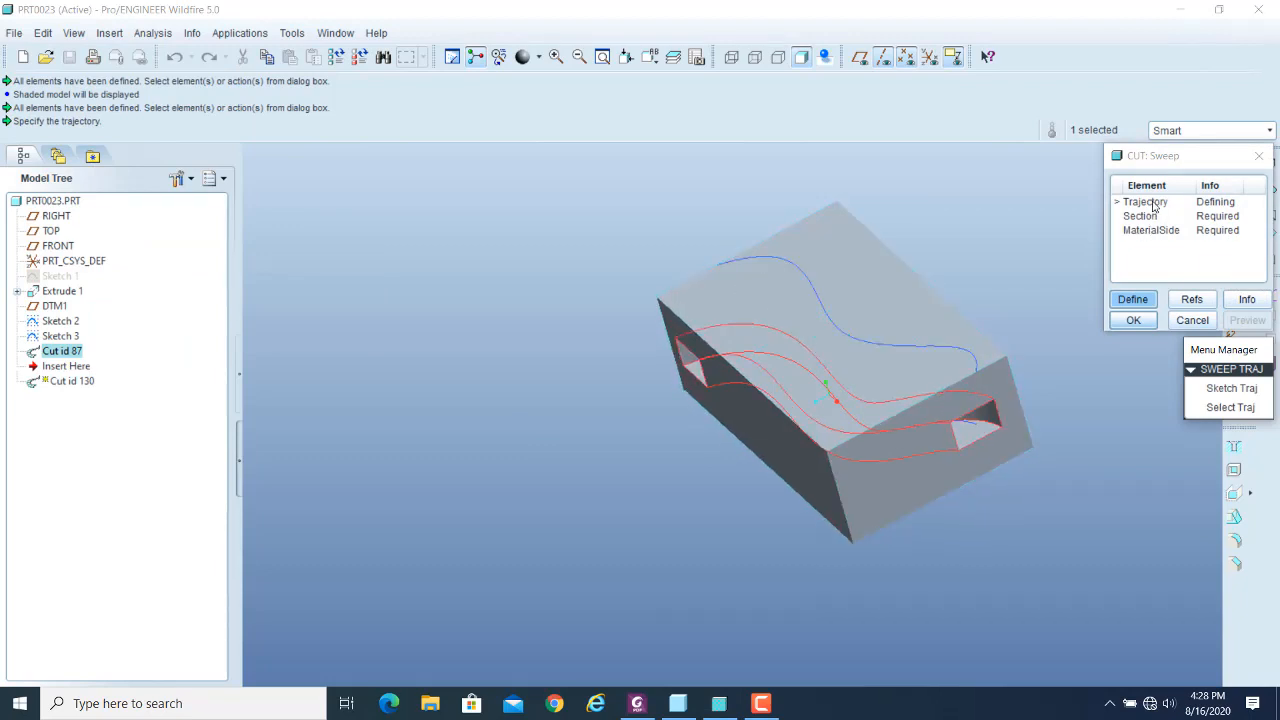
{"action": "left_click", "coordinate": [1228, 408]}
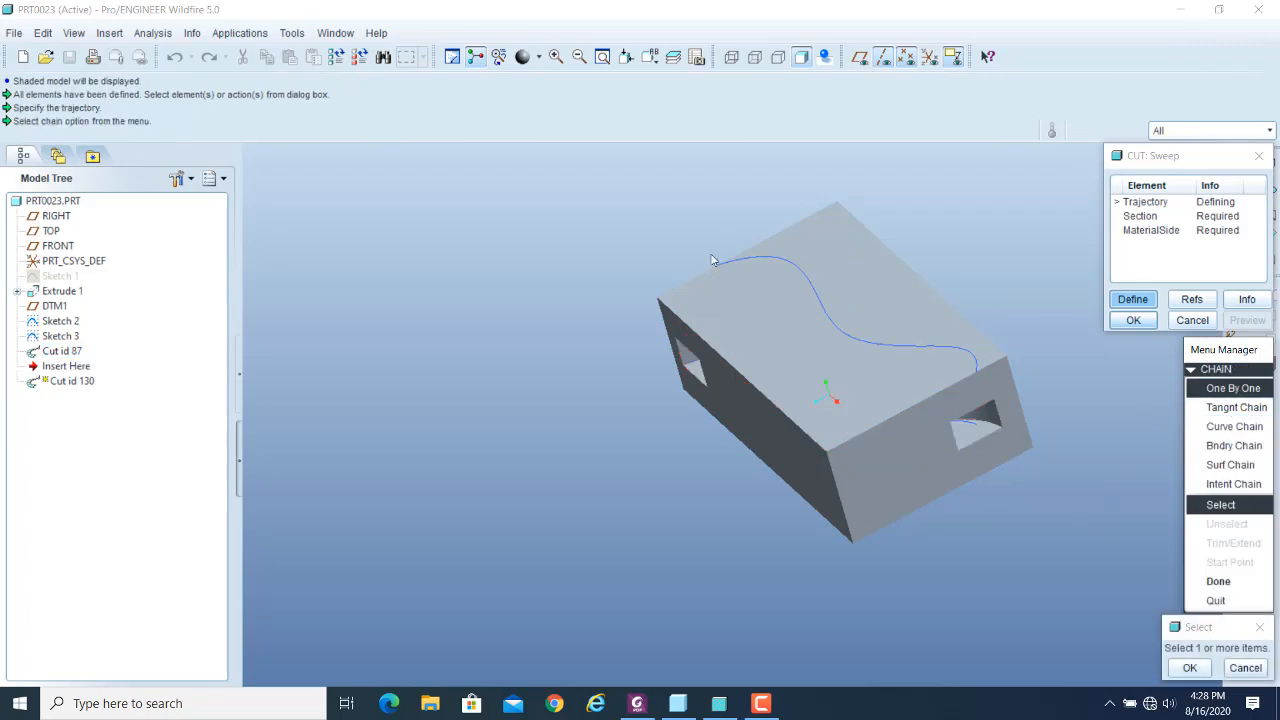
{"action": "left_click", "coordinate": [760, 258]}
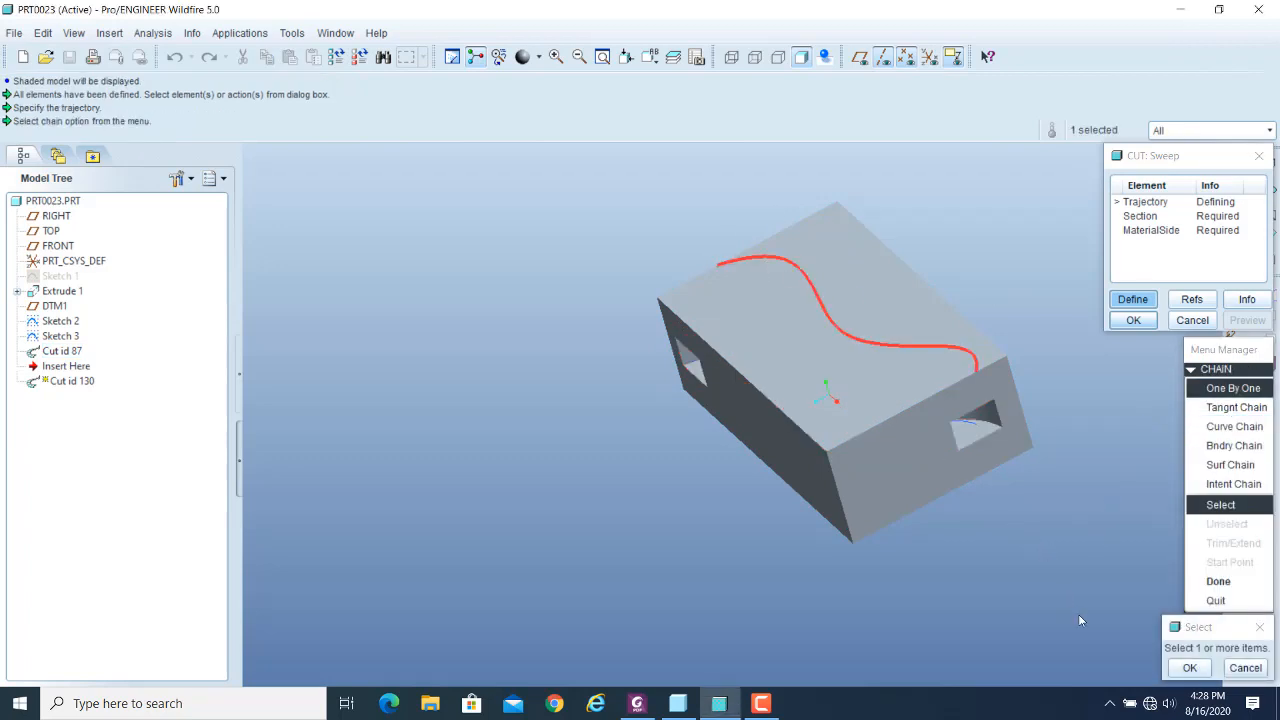
{"action": "left_click", "coordinate": [1196, 665]}
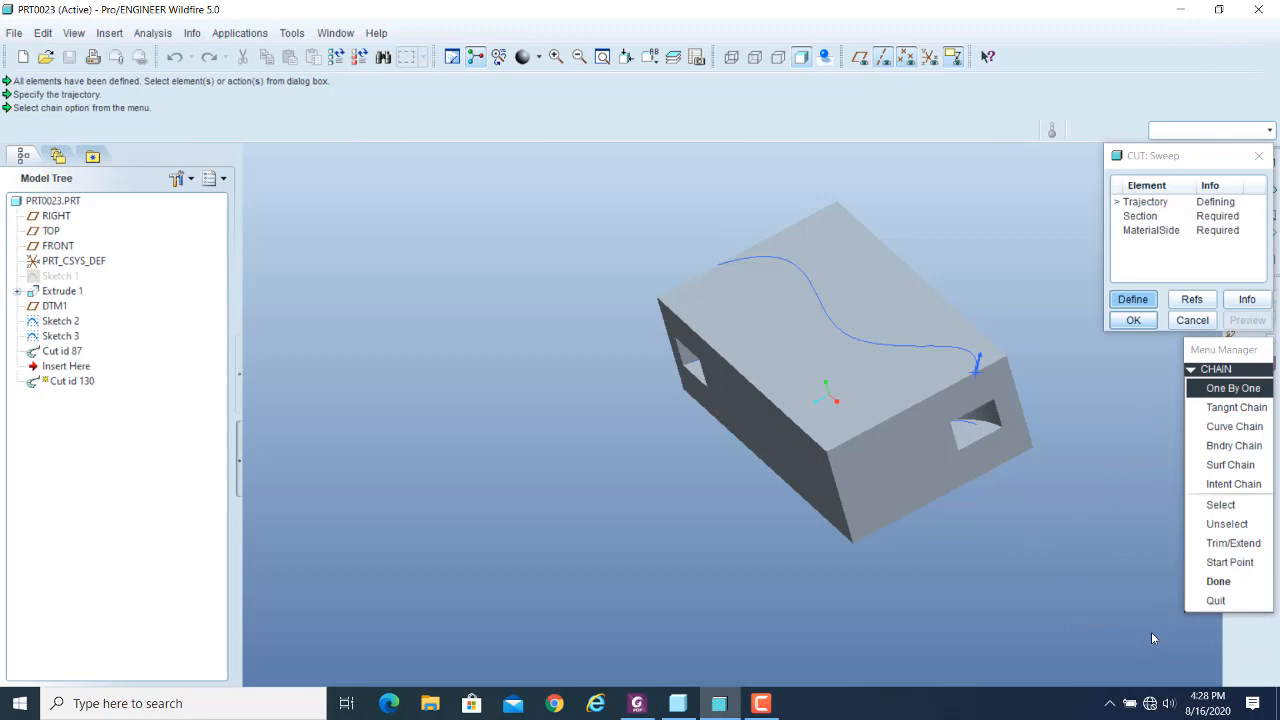
{"action": "left_click", "coordinate": [1217, 583]}
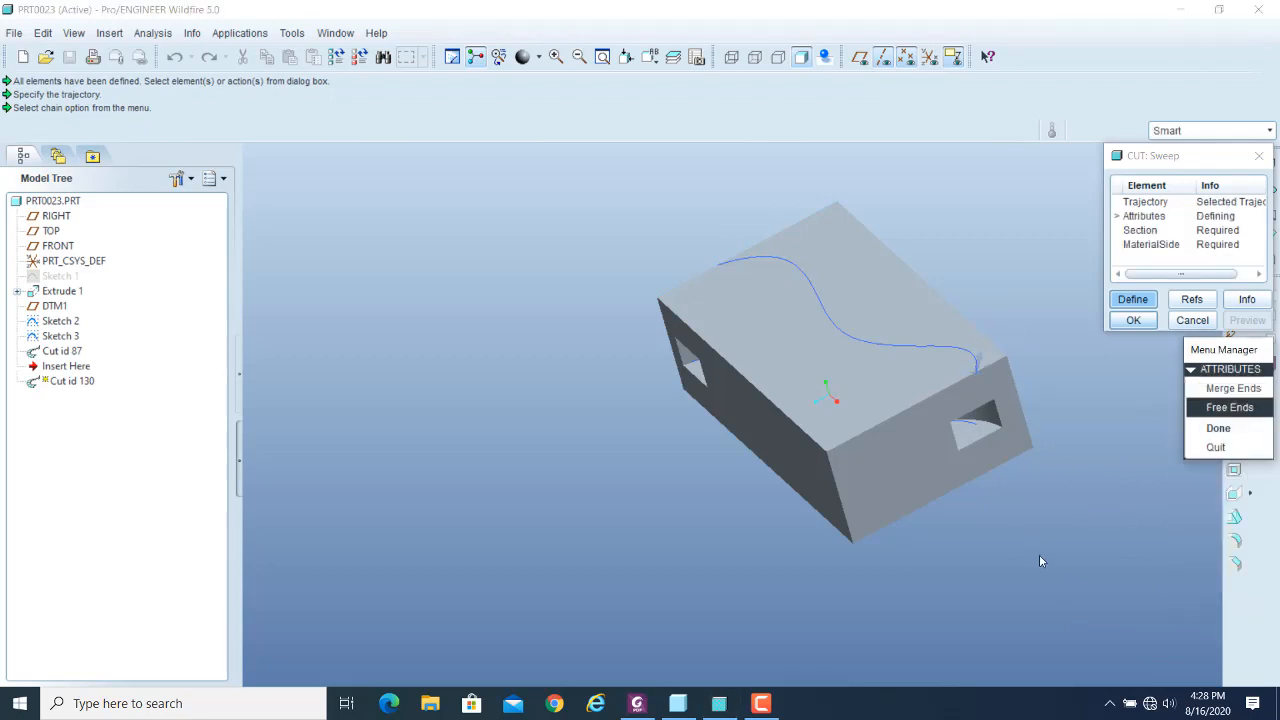
{"action": "left_click", "coordinate": [1218, 429]}
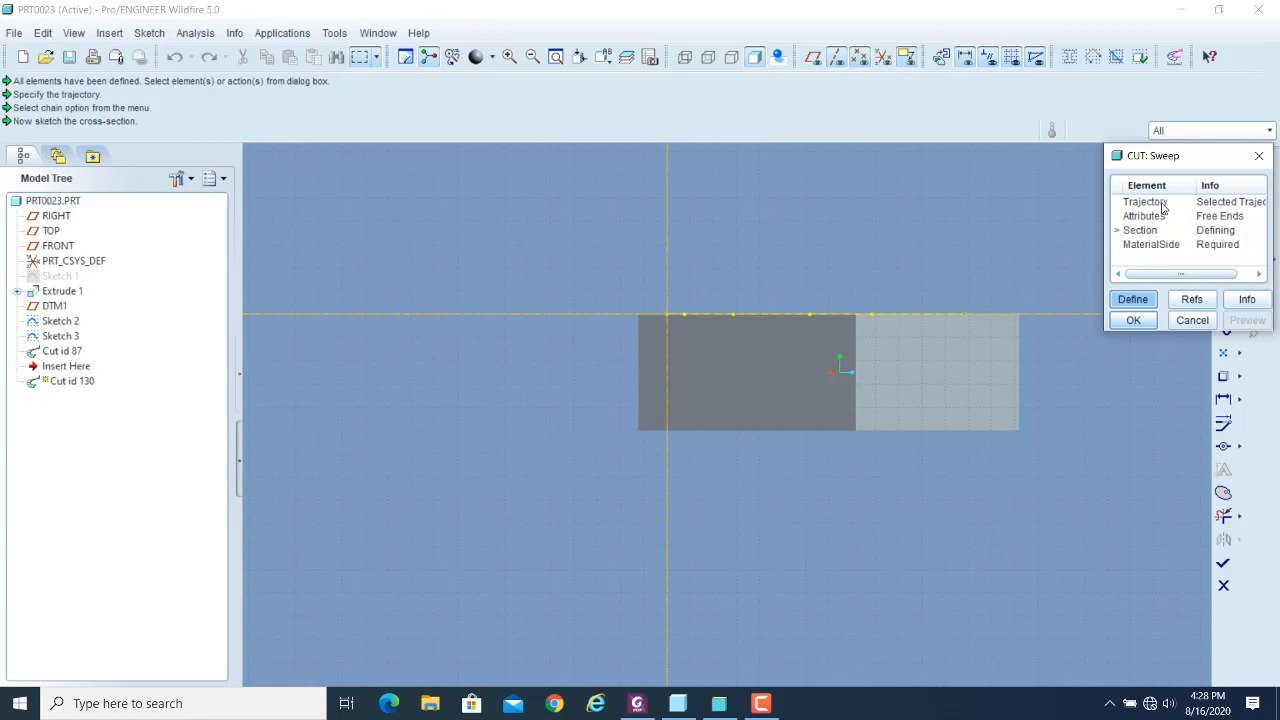
- Sketch a circular section centred on the trajectory's start point and accept removing the material inside it
{"action": "left_click_drag", "start_coordinate": [1180, 160], "coordinate": [1093, 133]}
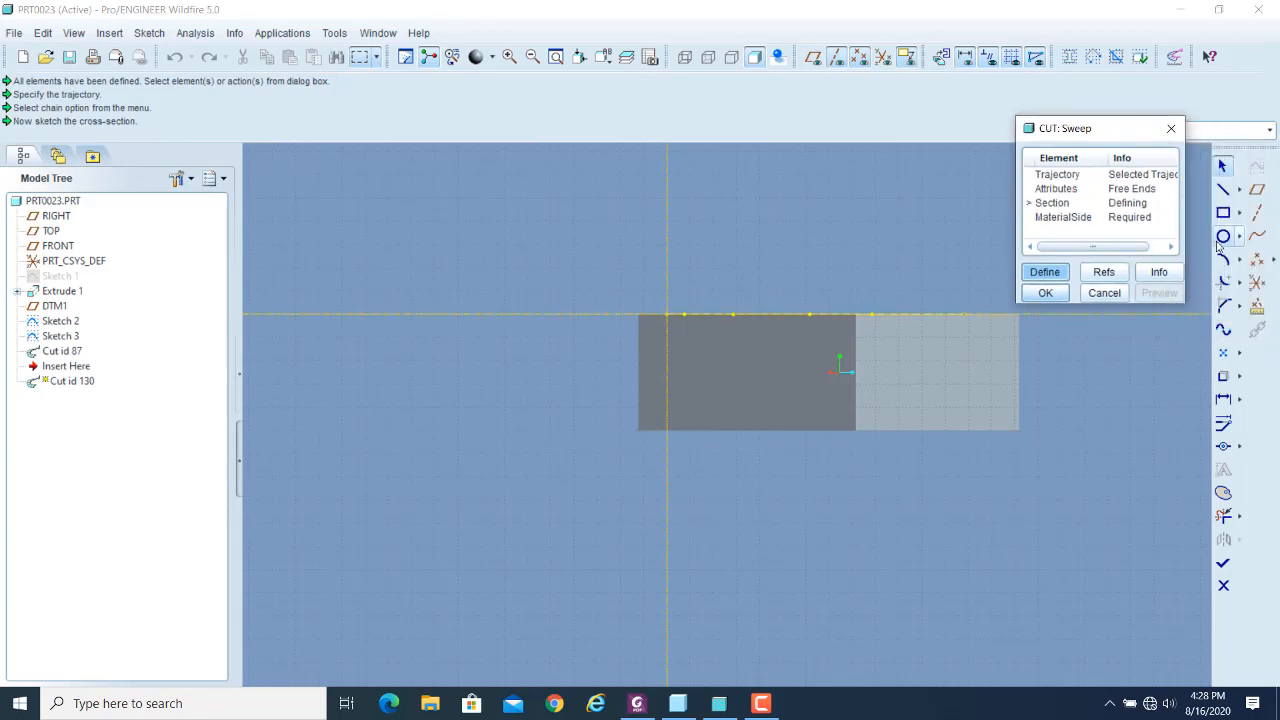
{"action": "scroll", "coordinate": [603, 330], "scroll_direction": "up", "scroll_amount": 3}
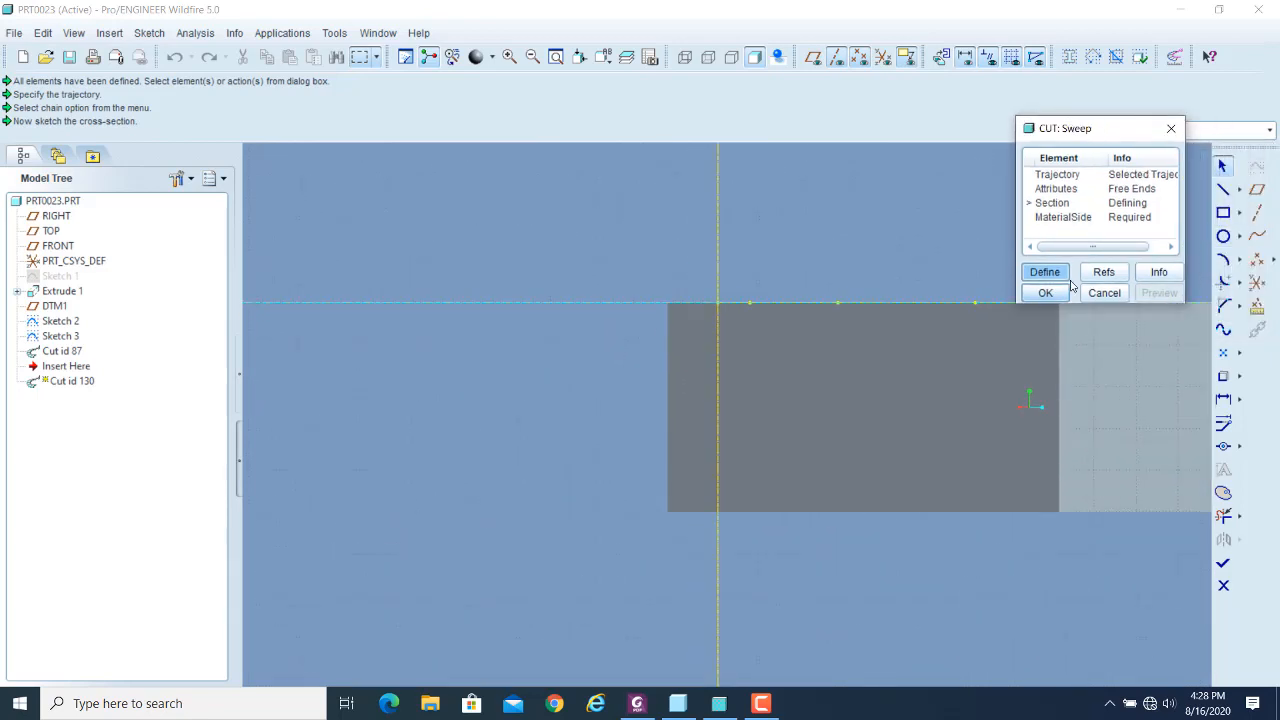
{"action": "left_click", "coordinate": [1223, 236]}
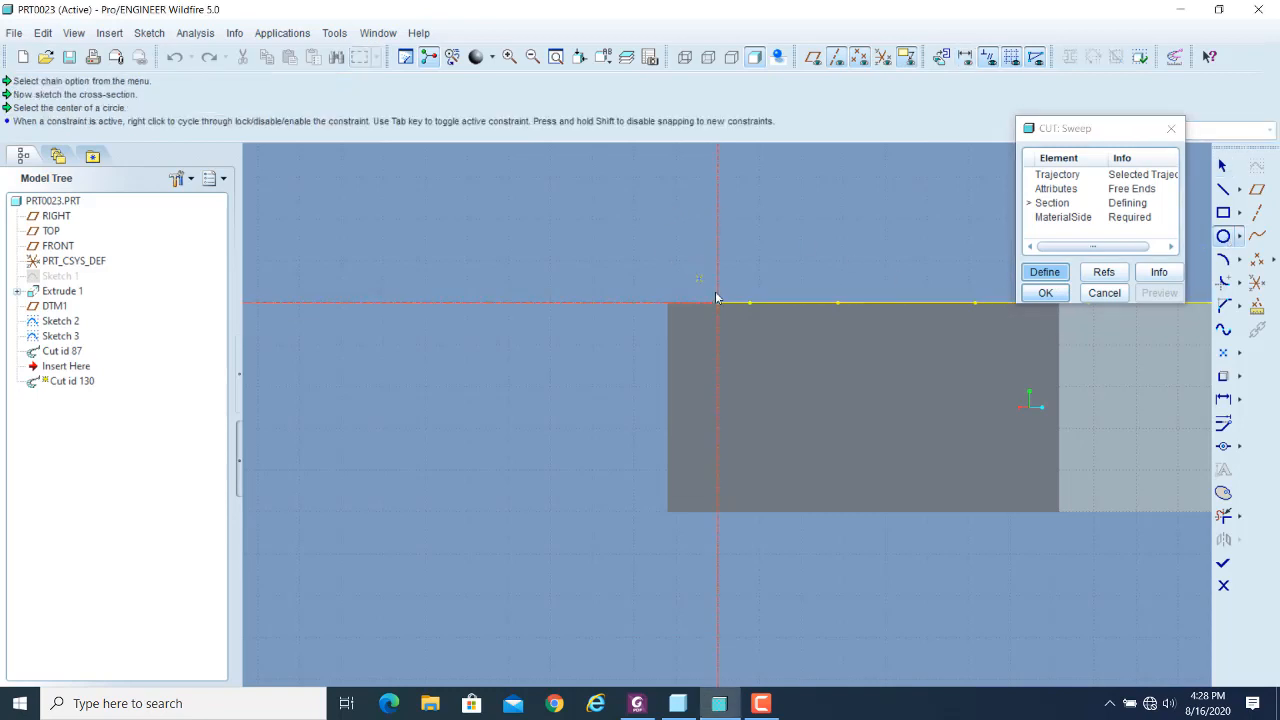
{"action": "left_click", "coordinate": [718, 304]}
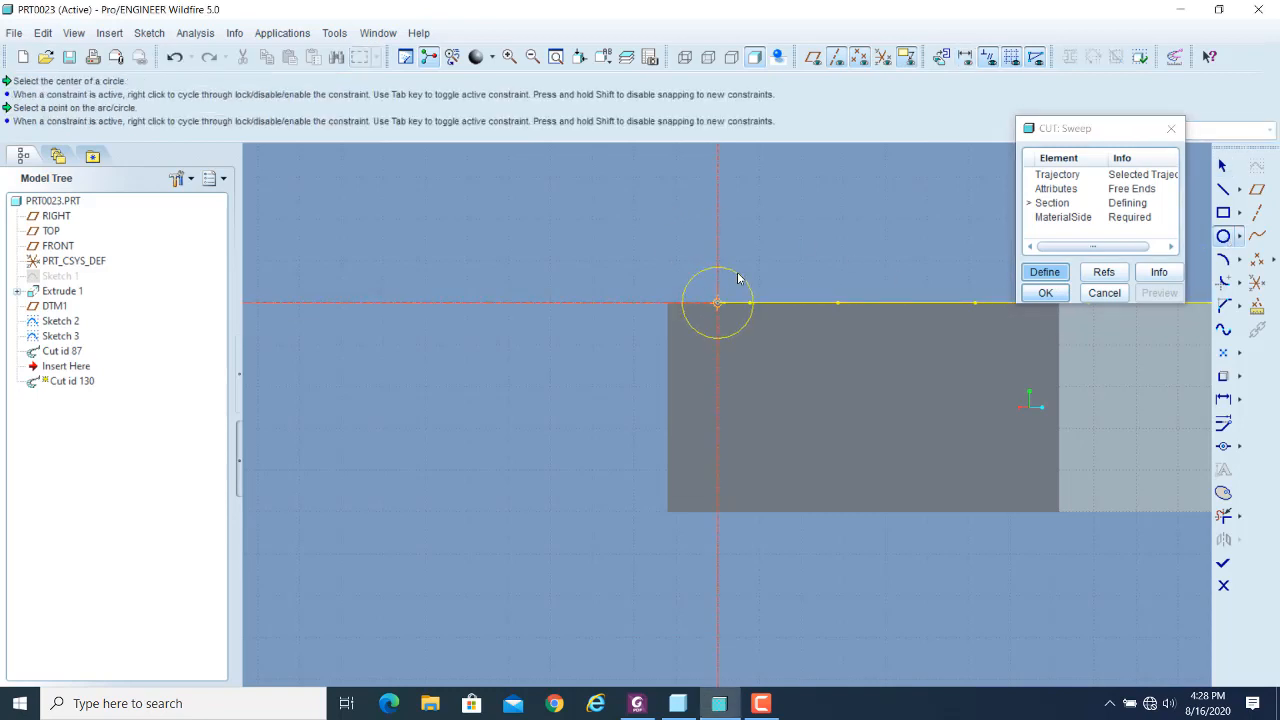
{"action": "left_click", "coordinate": [740, 279]}
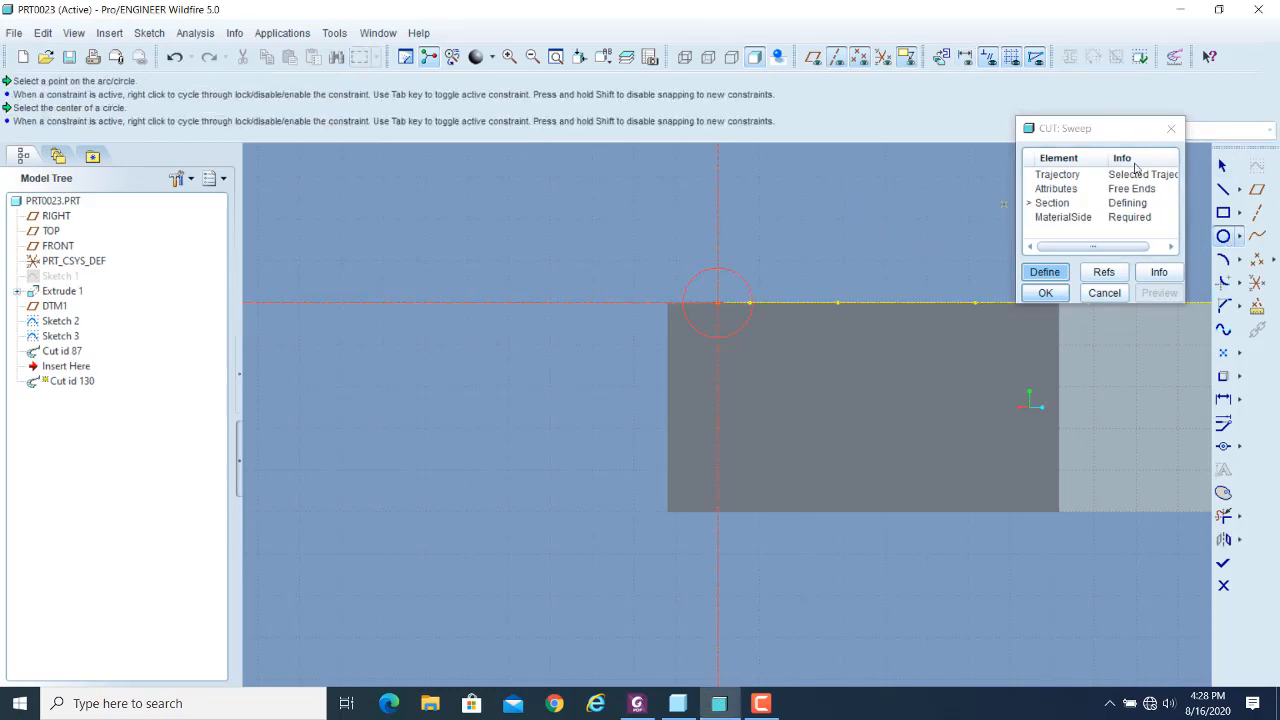
{"action": "left_click", "coordinate": [1221, 165]}
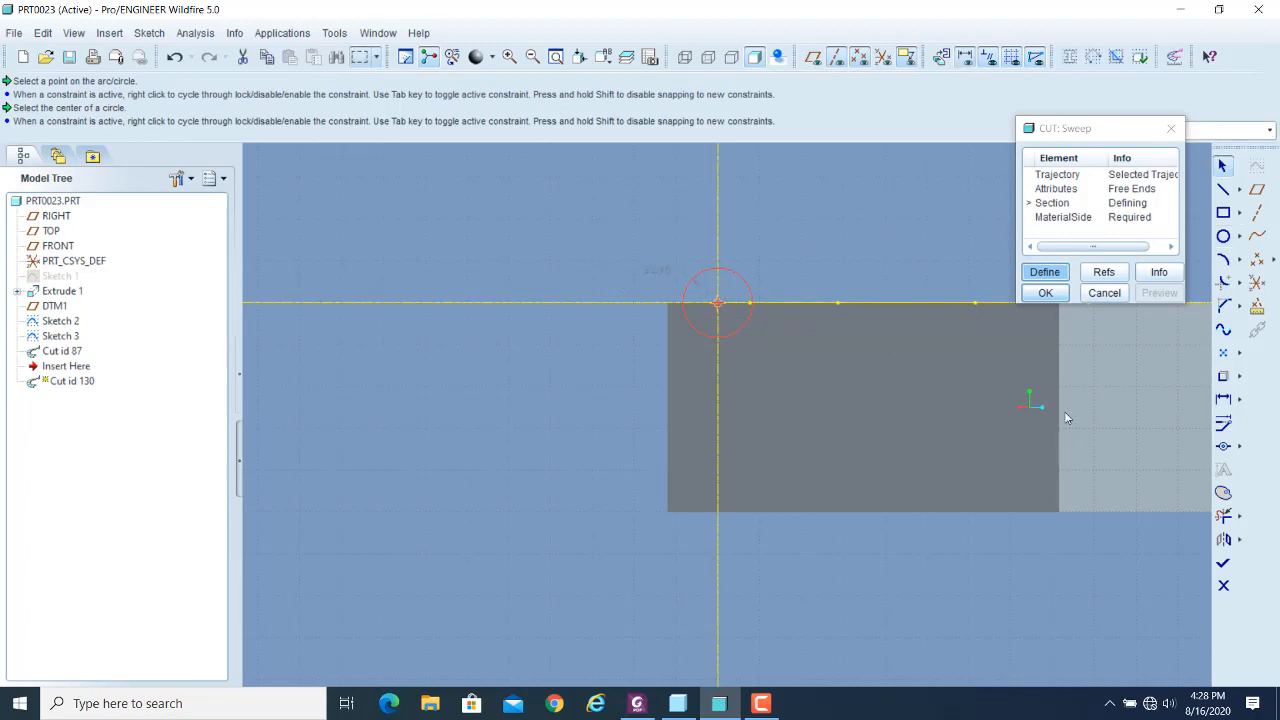
{"action": "left_click", "coordinate": [1224, 565]}
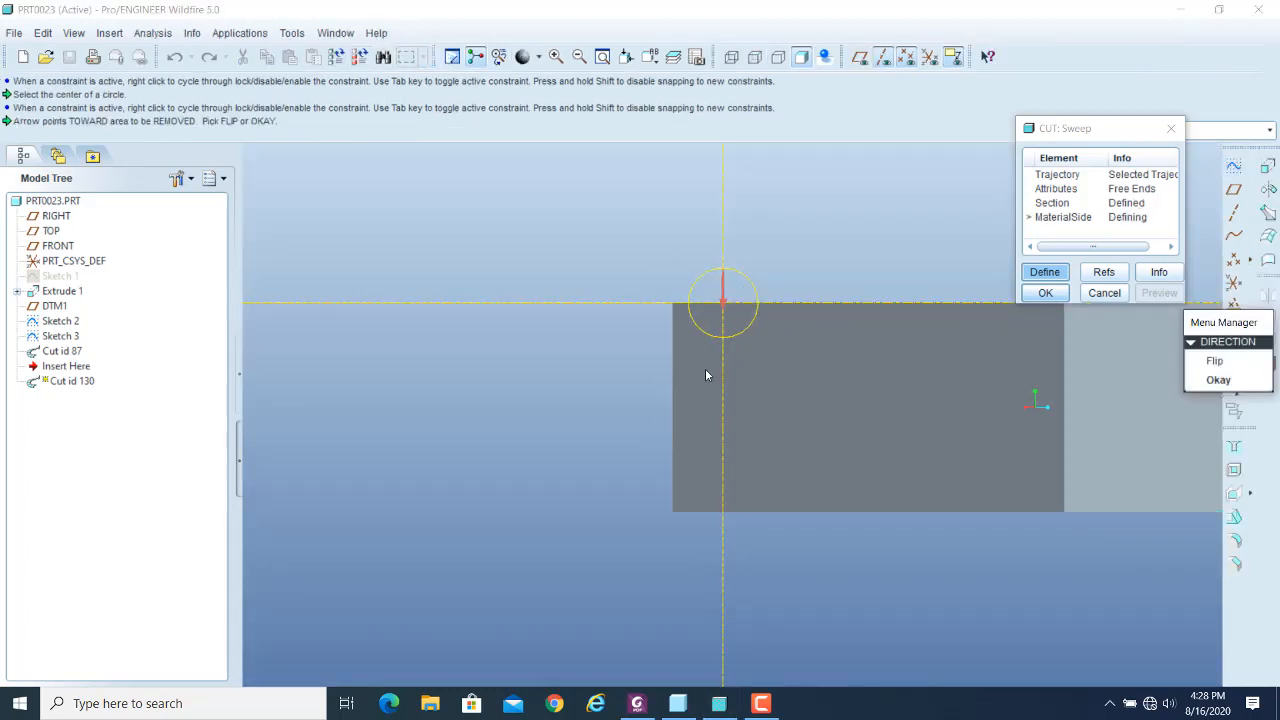
{"action": "left_click", "coordinate": [1220, 382]}
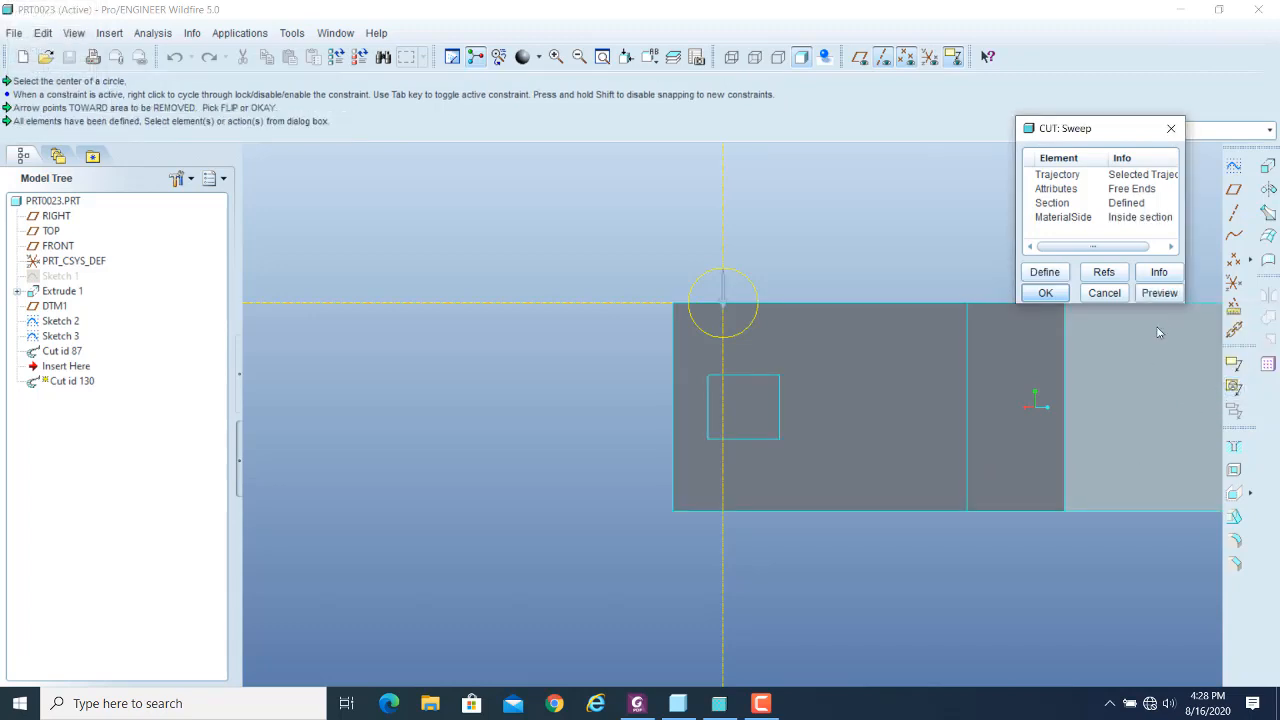
- Preview the circular swept cut with free ends and examine where the groove ends near the block's side face
{"action": "left_click", "coordinate": [1161, 293]}
{"action": "middle_click_drag", "start_coordinate": [622, 312], "coordinate": [684, 376]}
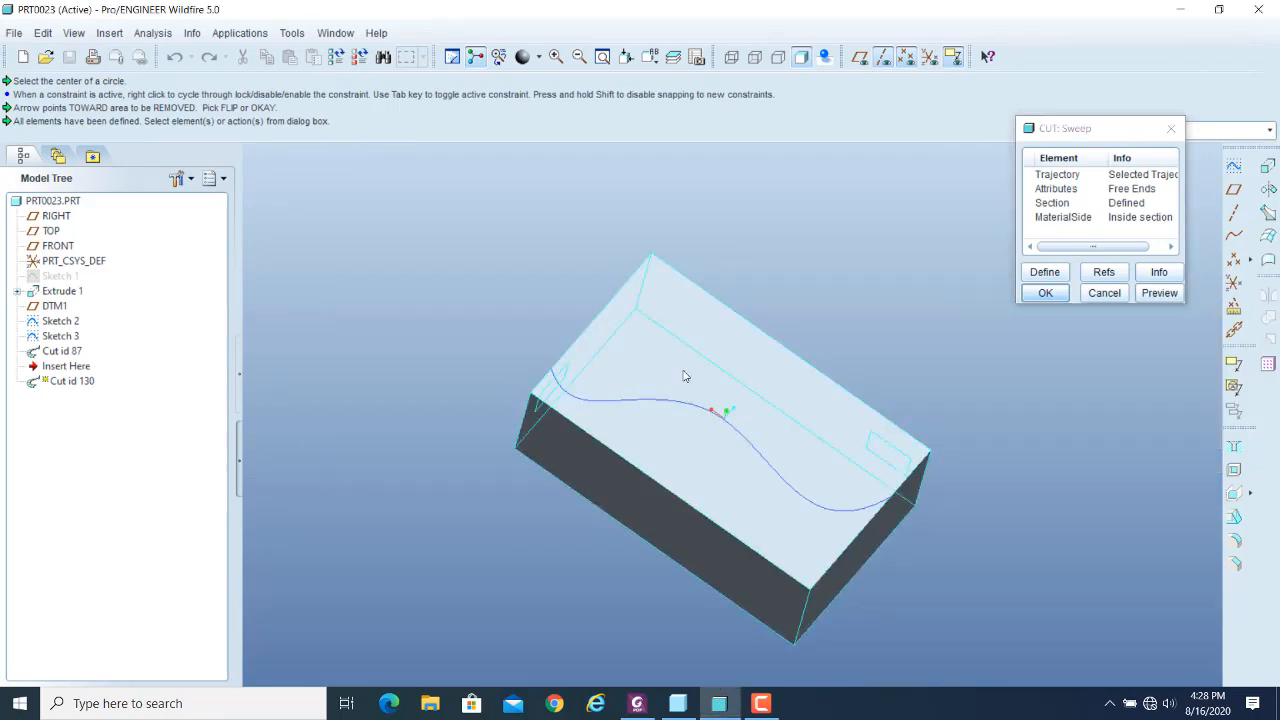
{"action": "left_click", "coordinate": [1178, 300]}
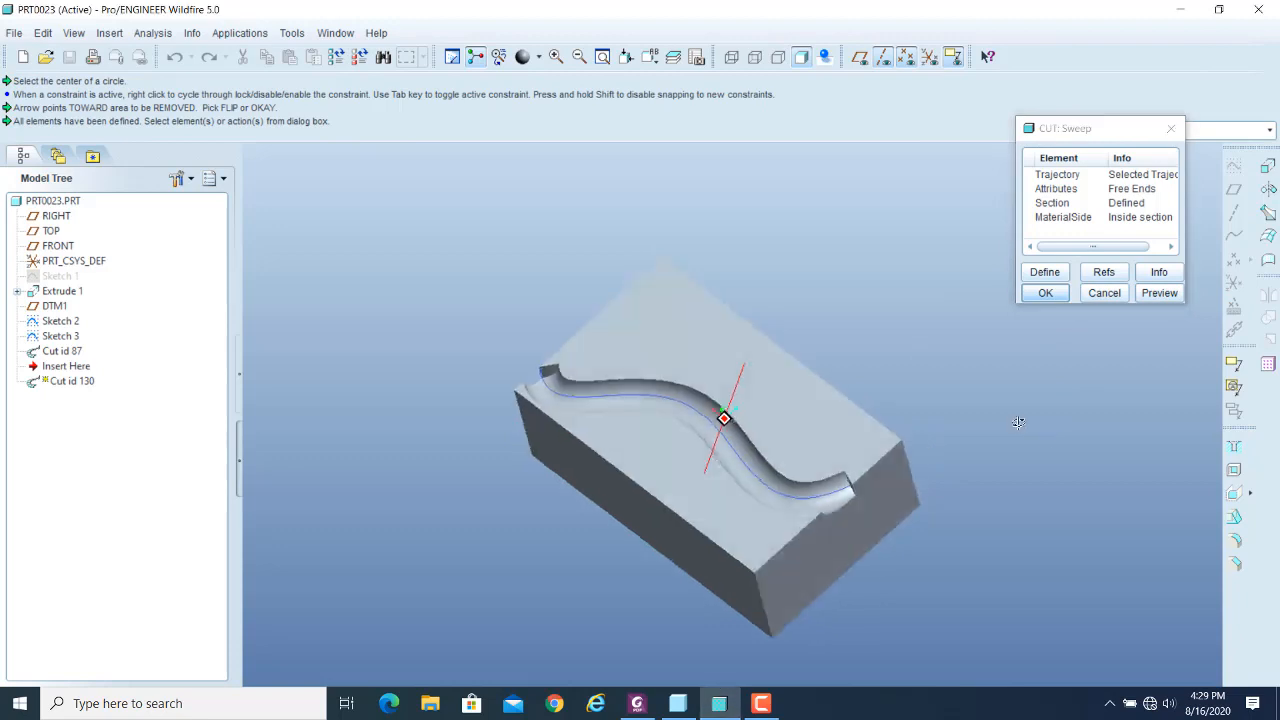
{"action": "middle_click_drag", "start_coordinate": [1019, 423], "coordinate": [913, 549]}
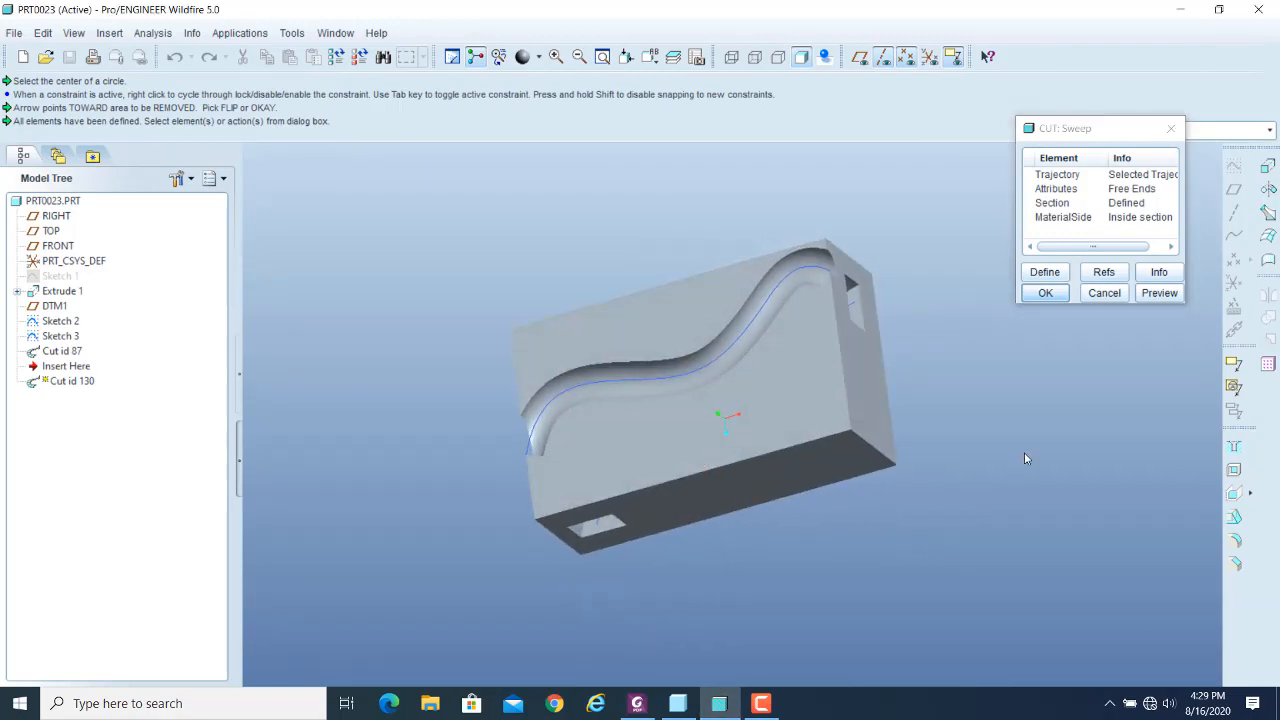
{"action": "scroll", "coordinate": [866, 245], "scroll_direction": "up", "scroll_amount": 5}
{"action": "scroll", "coordinate": [826, 287], "scroll_direction": "up", "scroll_amount": 2}
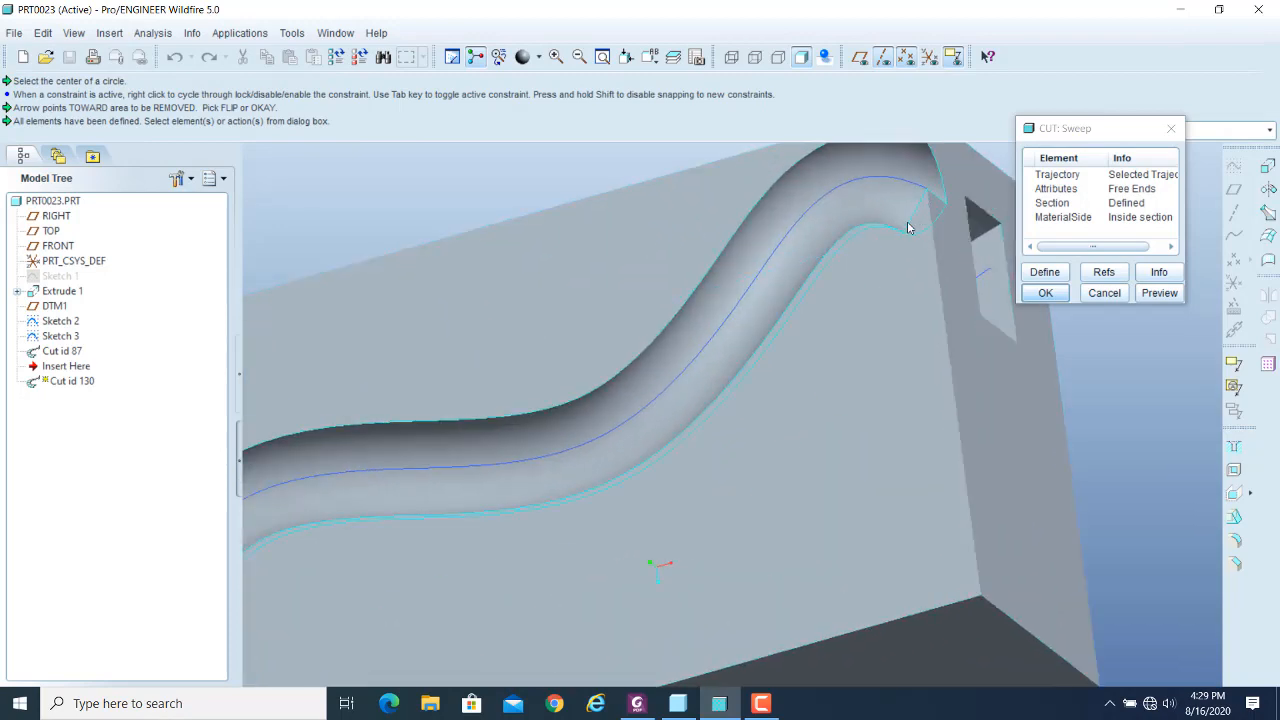
{"action": "scroll", "coordinate": [926, 255], "scroll_direction": "down", "scroll_amount": 2}
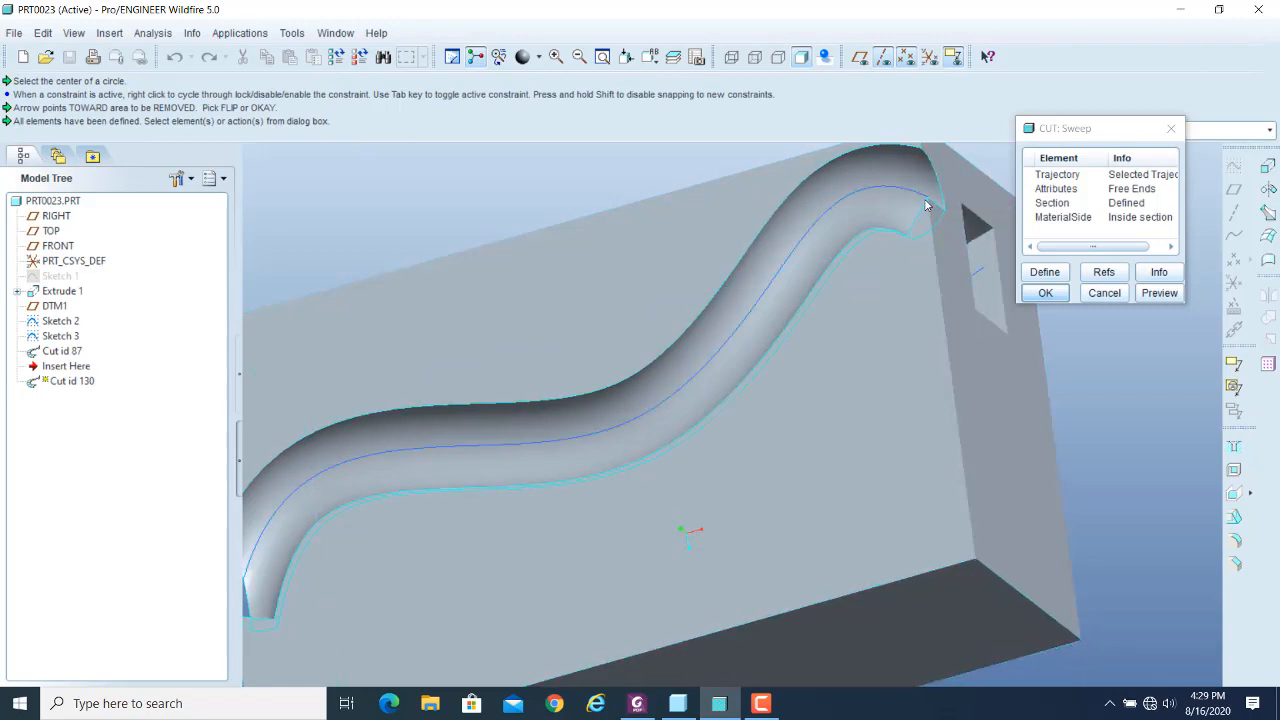
- Redefine the circular cut's Attributes element as Merge Ends and preview the feature
{"action": "left_click", "coordinate": [1056, 188]}
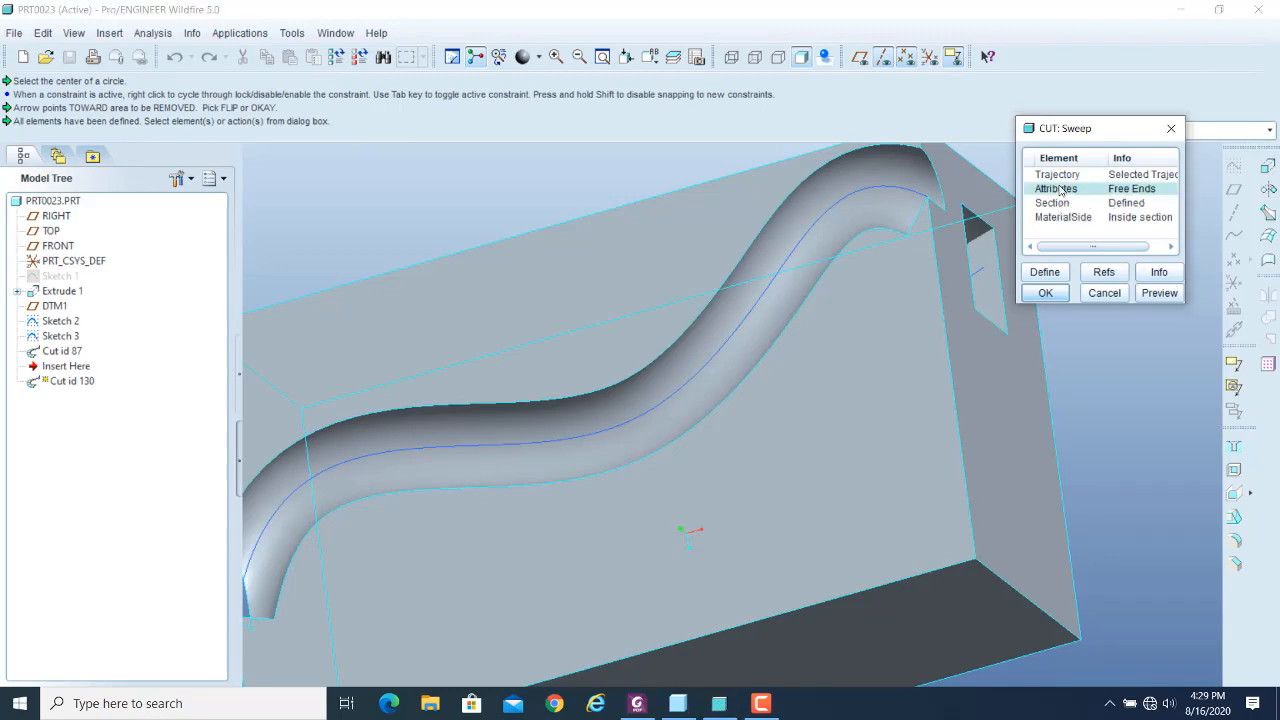
{"action": "left_click", "coordinate": [1045, 272]}
{"action": "left_click", "coordinate": [1220, 364]}
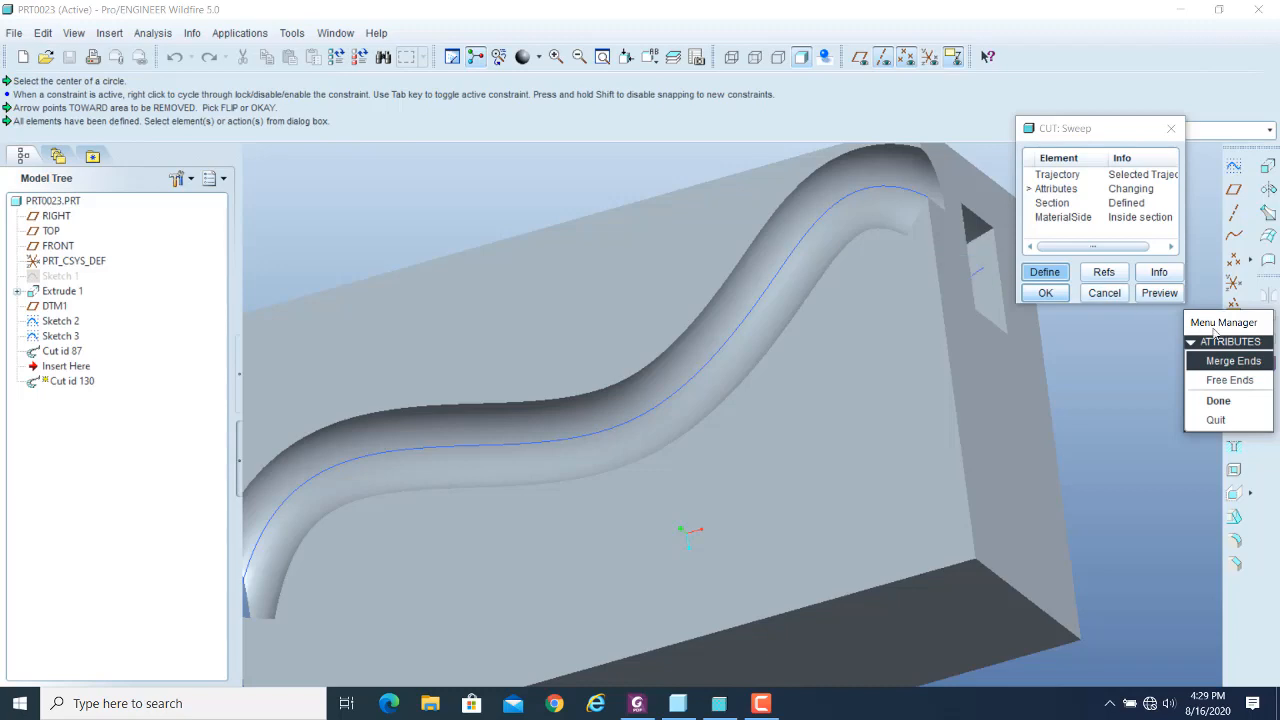
{"action": "left_click", "coordinate": [1217, 364]}
{"action": "left_click", "coordinate": [1214, 404]}
{"action": "left_click", "coordinate": [1150, 293]}
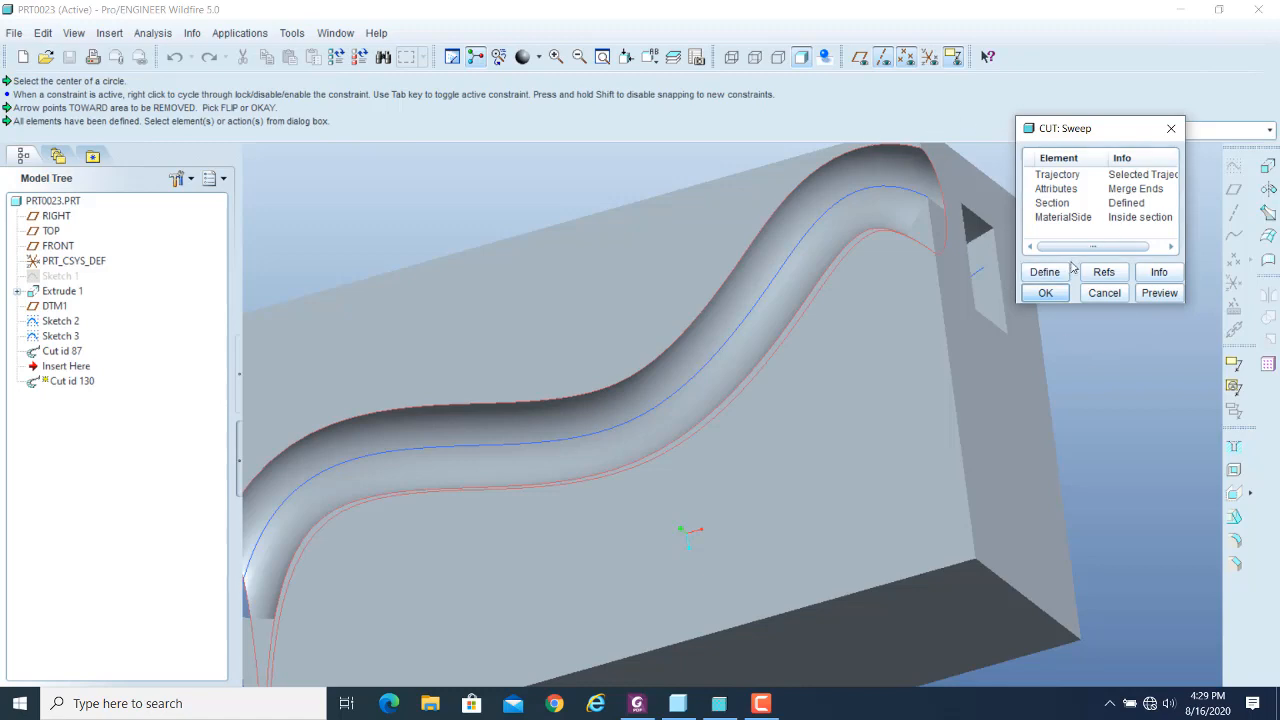
- Refresh the shaded display and examine how the groove's merged ends meet the block's side faces
{"action": "left_click", "coordinate": [778, 56]}
{"action": "left_click", "coordinate": [801, 56]}
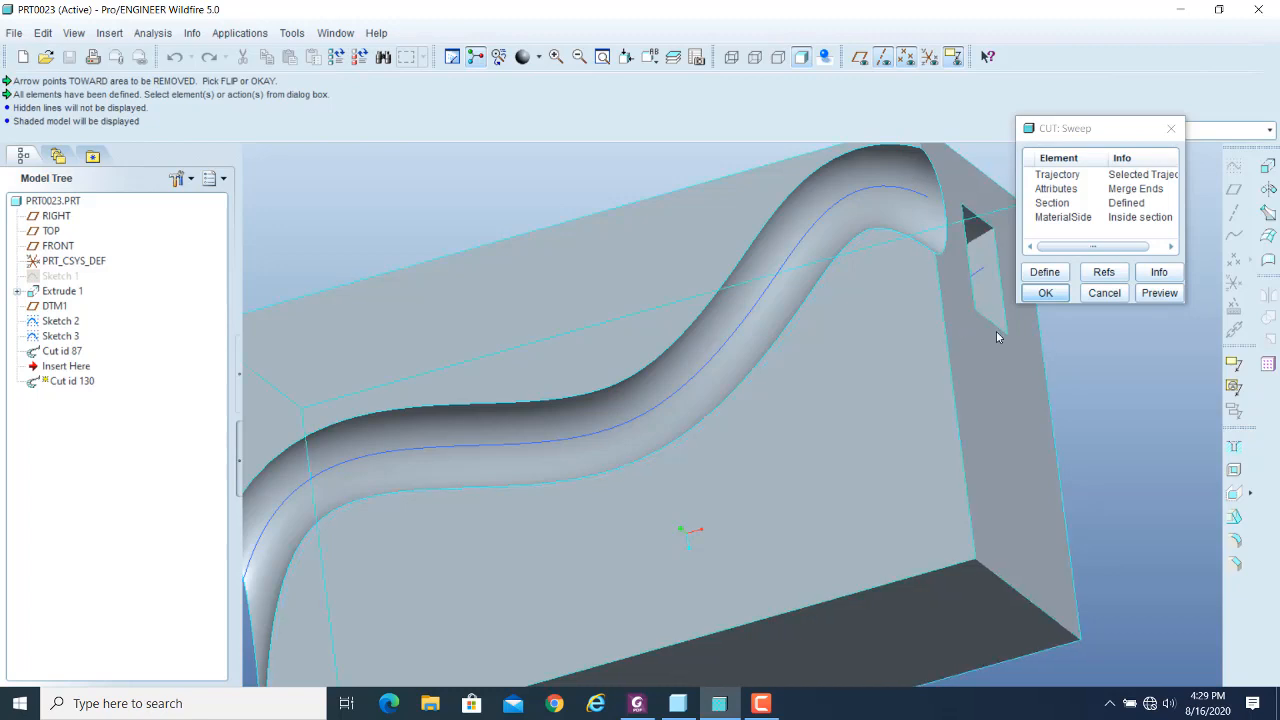
{"action": "scroll", "coordinate": [996, 331], "scroll_direction": "down", "scroll_amount": 5}
{"action": "middle_click_drag", "start_coordinate": [996, 331], "coordinate": [928, 421]}
{"action": "middle_click_drag", "start_coordinate": [689, 437], "coordinate": [716, 406]}
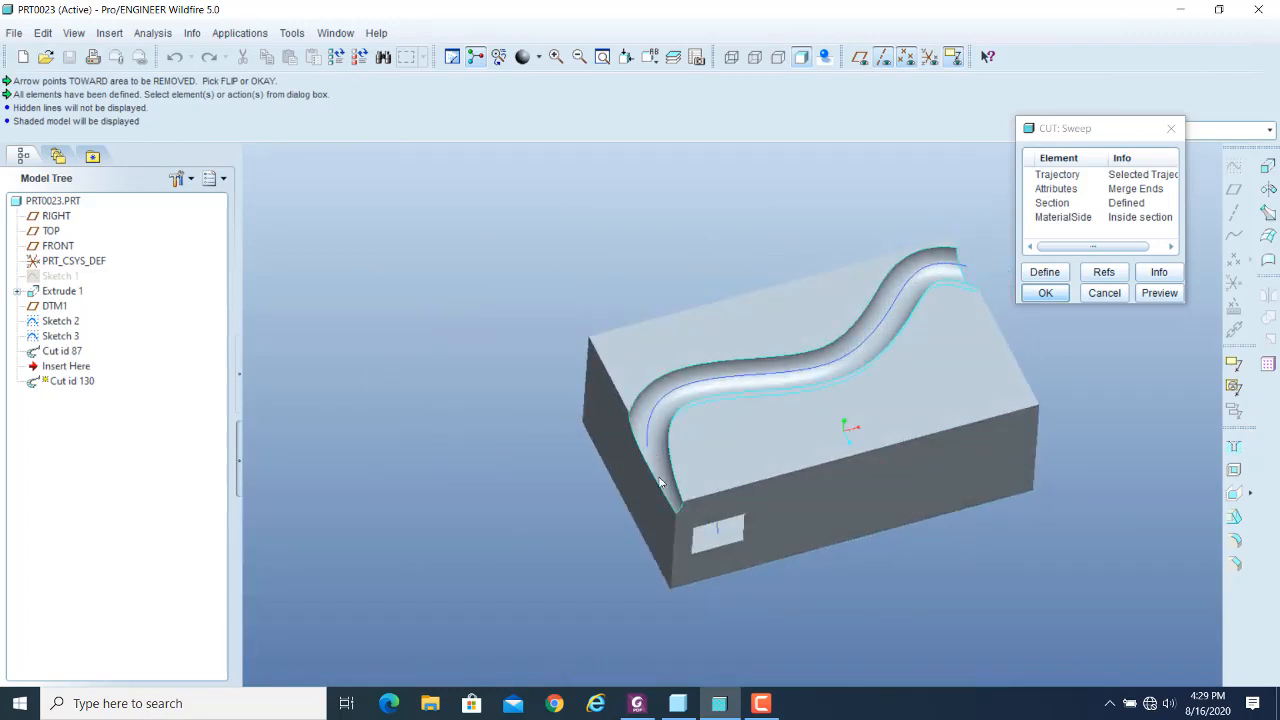
- Set the circular cut's end condition back to Free Ends and preview the groove's end at the block's edge
{"action": "double_click", "coordinate": [1056, 189]}
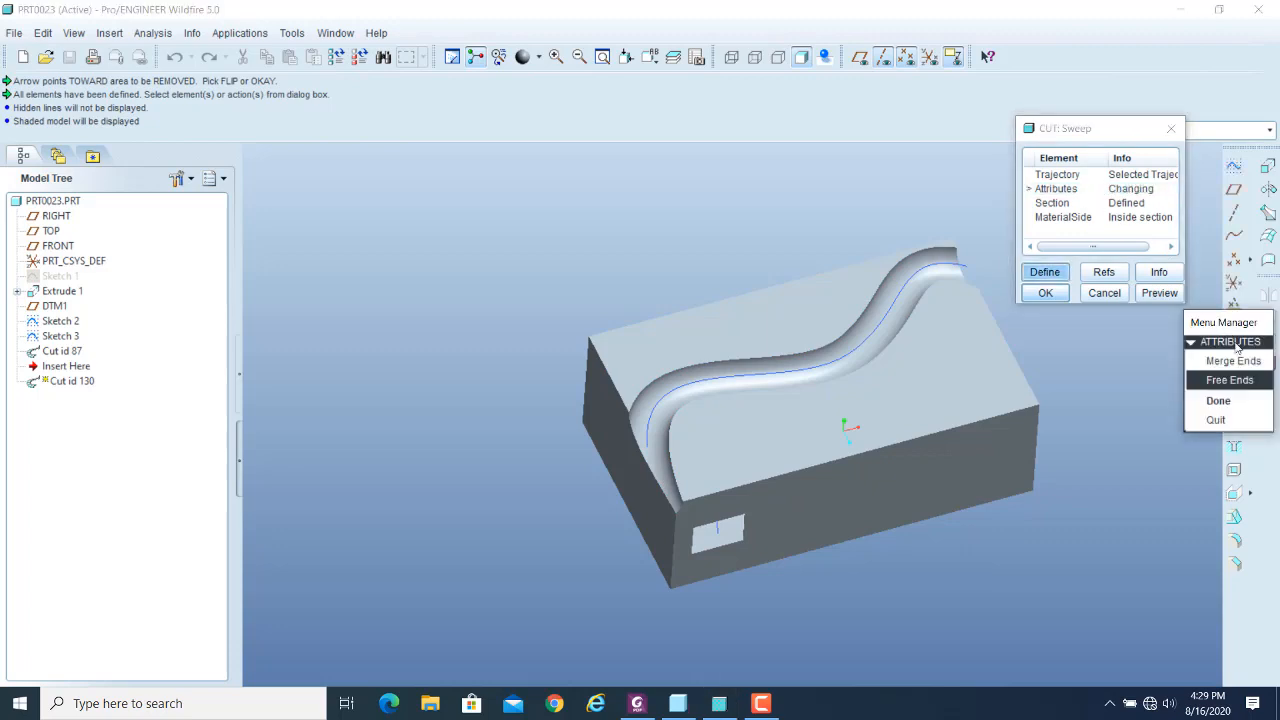
{"action": "left_click", "coordinate": [1219, 402]}
{"action": "left_click", "coordinate": [1157, 293]}
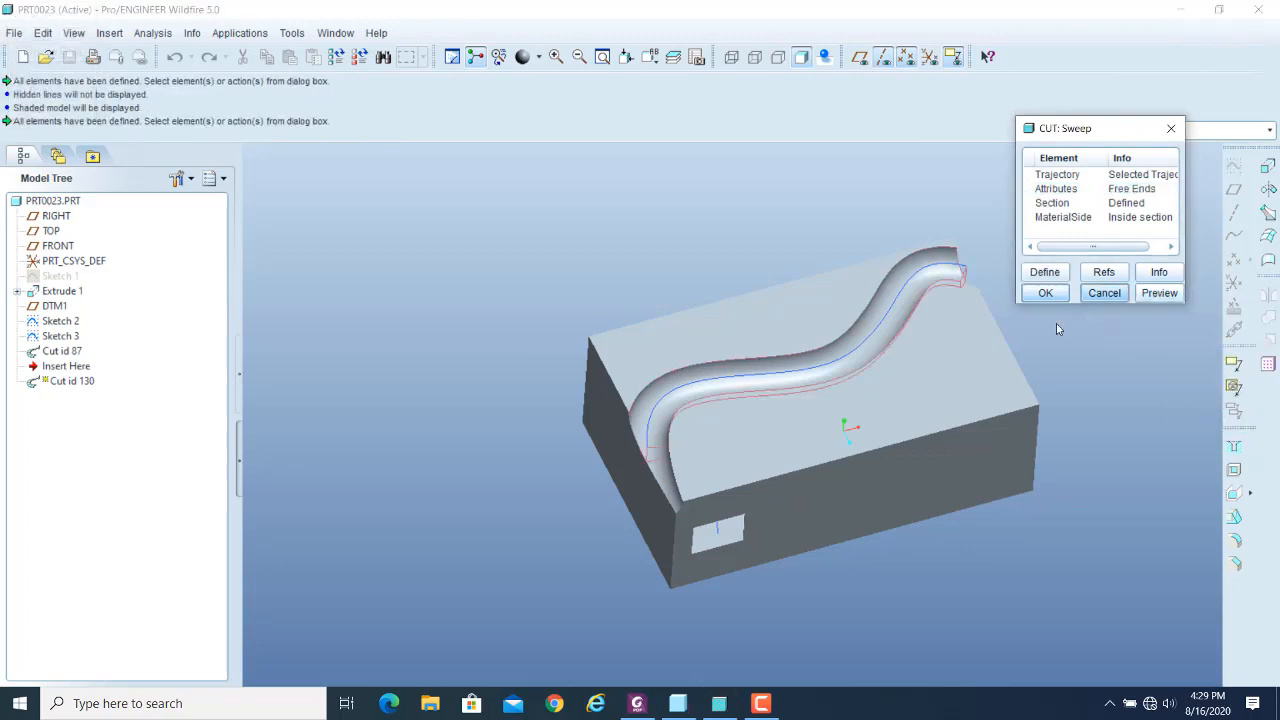
{"action": "left_click", "coordinate": [778, 57]}
{"action": "left_click", "coordinate": [801, 57]}
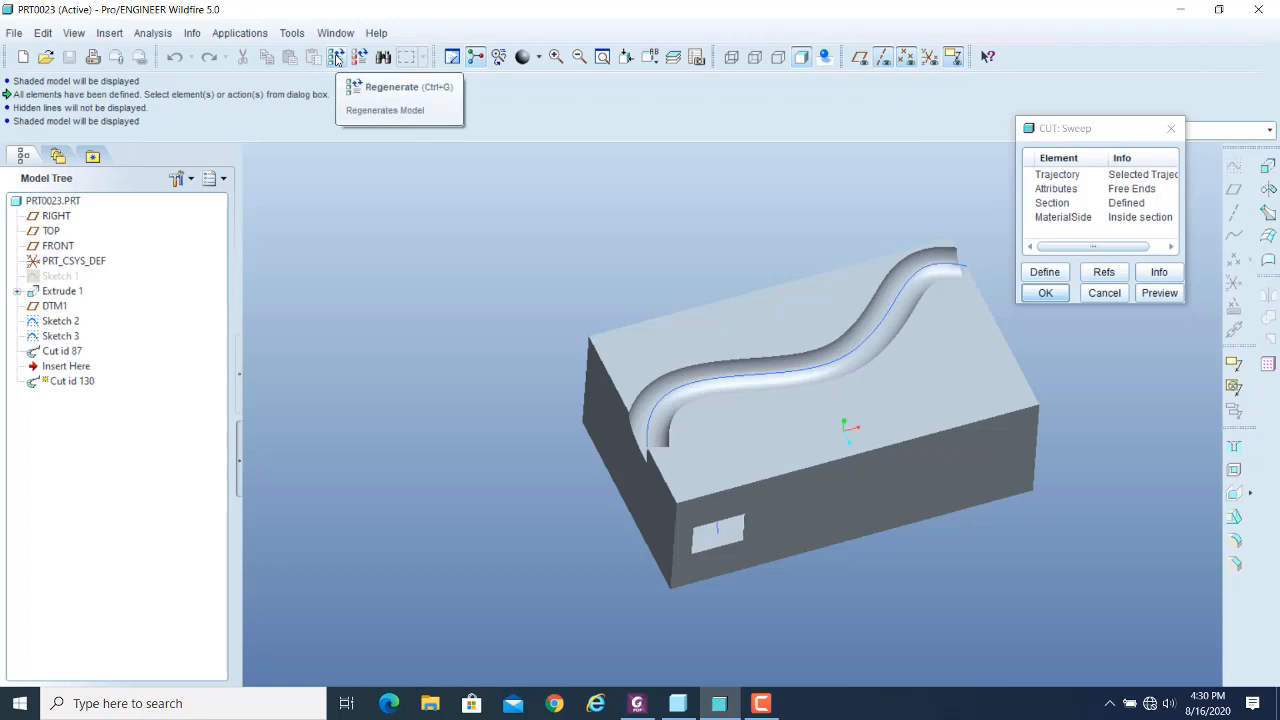
{"action": "scroll", "coordinate": [858, 452], "scroll_direction": "up", "scroll_amount": 5}
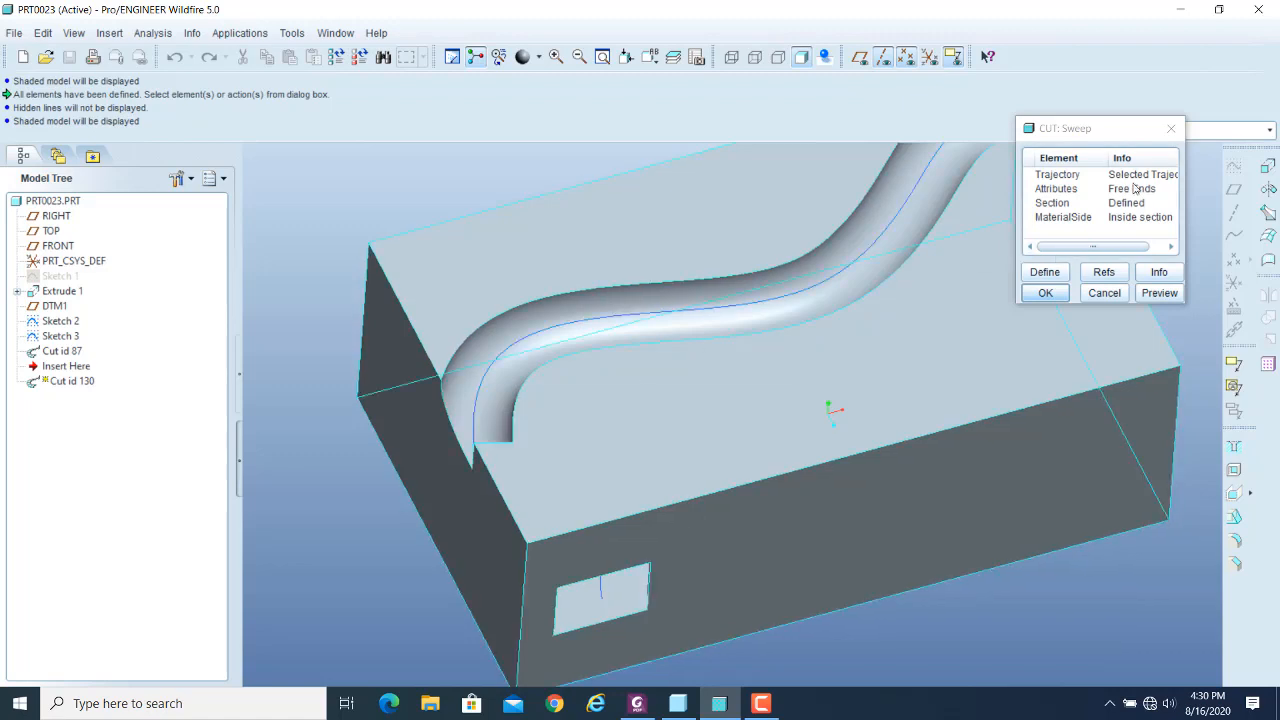
- Switch the circular cut's attribute to Merge Ends again and preview it
{"action": "double_click", "coordinate": [1062, 188]}
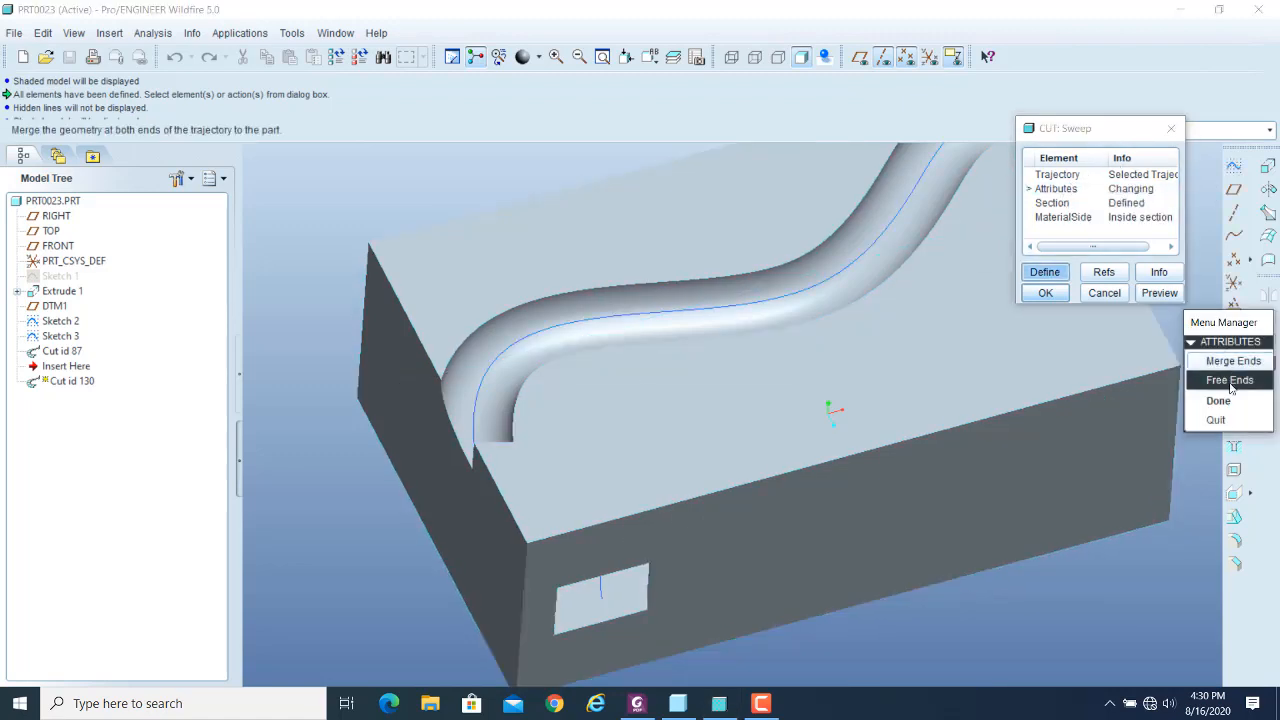
{"action": "left_click", "coordinate": [1232, 361]}
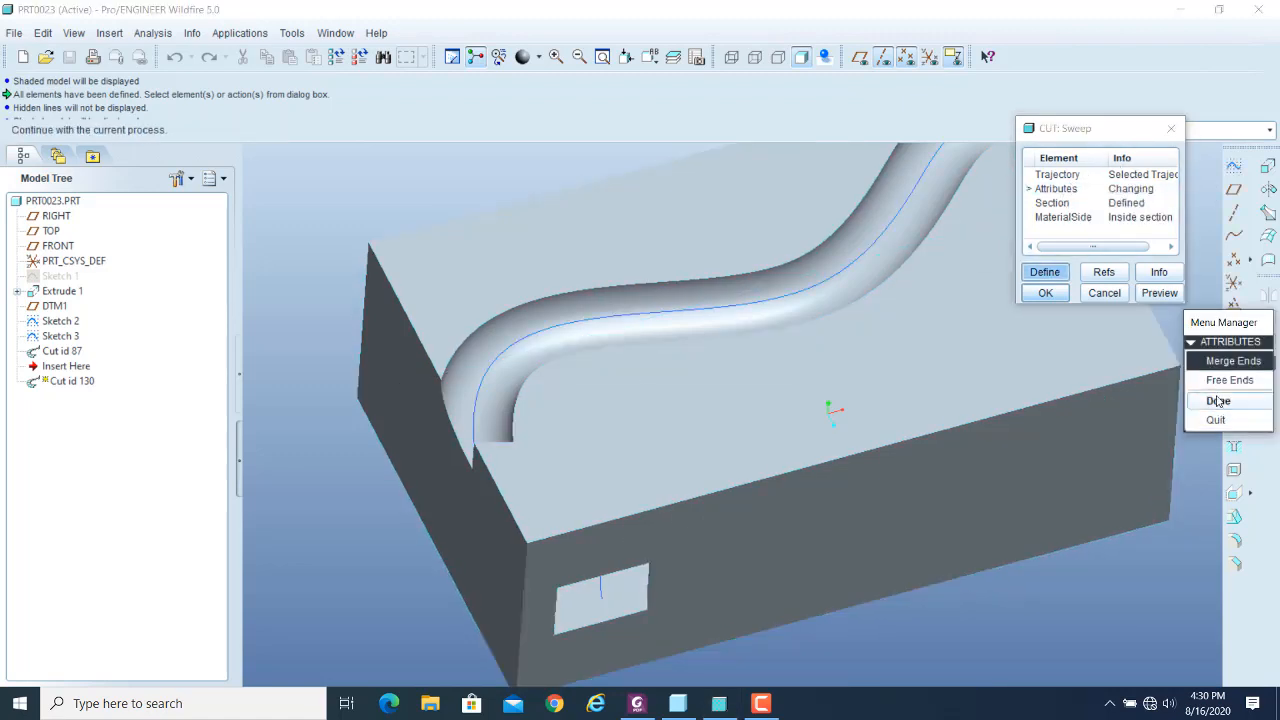
{"action": "left_click", "coordinate": [1218, 400]}
{"action": "left_click", "coordinate": [1159, 292]}
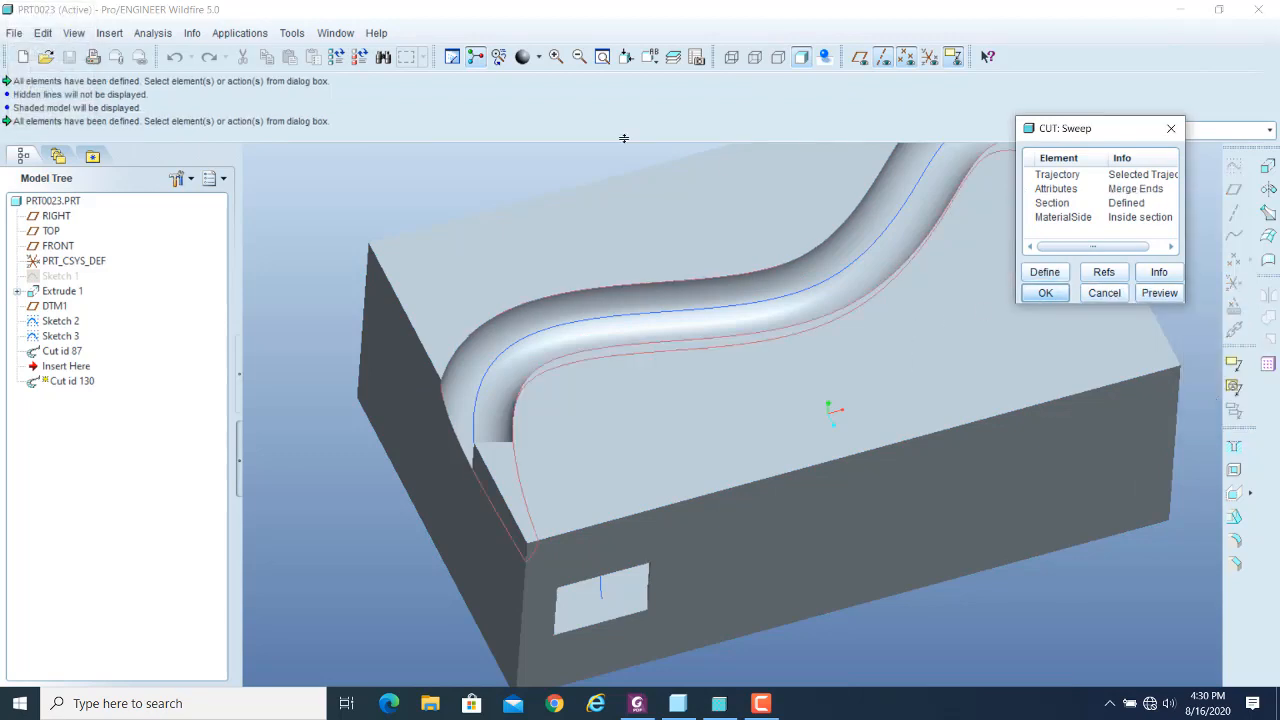
- Cancel the circular swept cut, discarding the feature and leaving only the rectangular one
{"action": "key", "text": "Escape"}
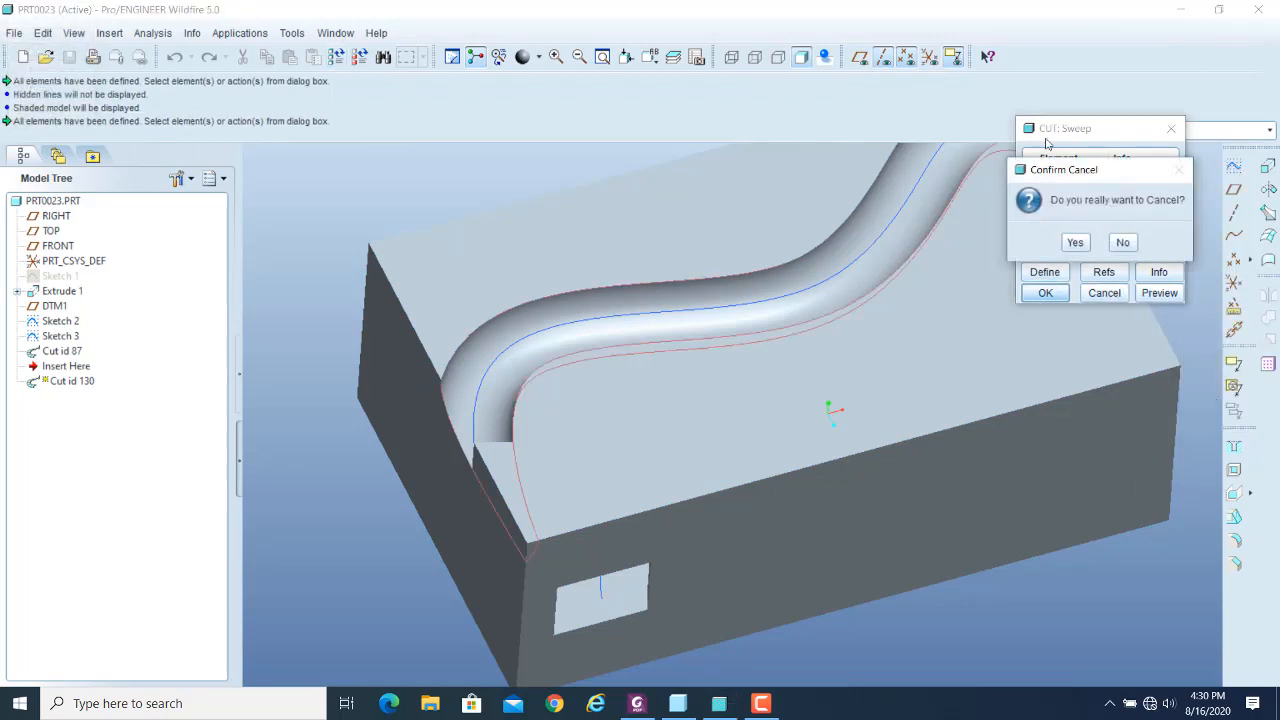
{"action": "left_click", "coordinate": [1075, 243]}
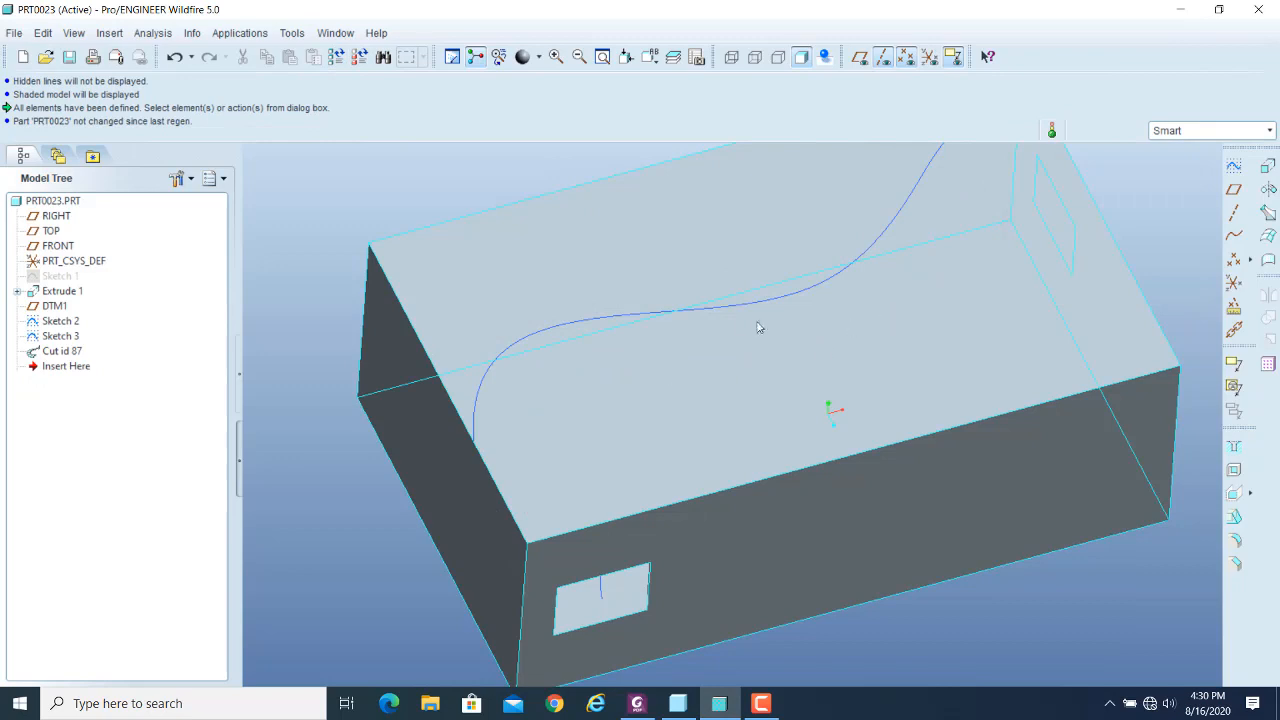
{"action": "scroll", "coordinate": [572, 373], "scroll_direction": "down", "scroll_amount": 3}
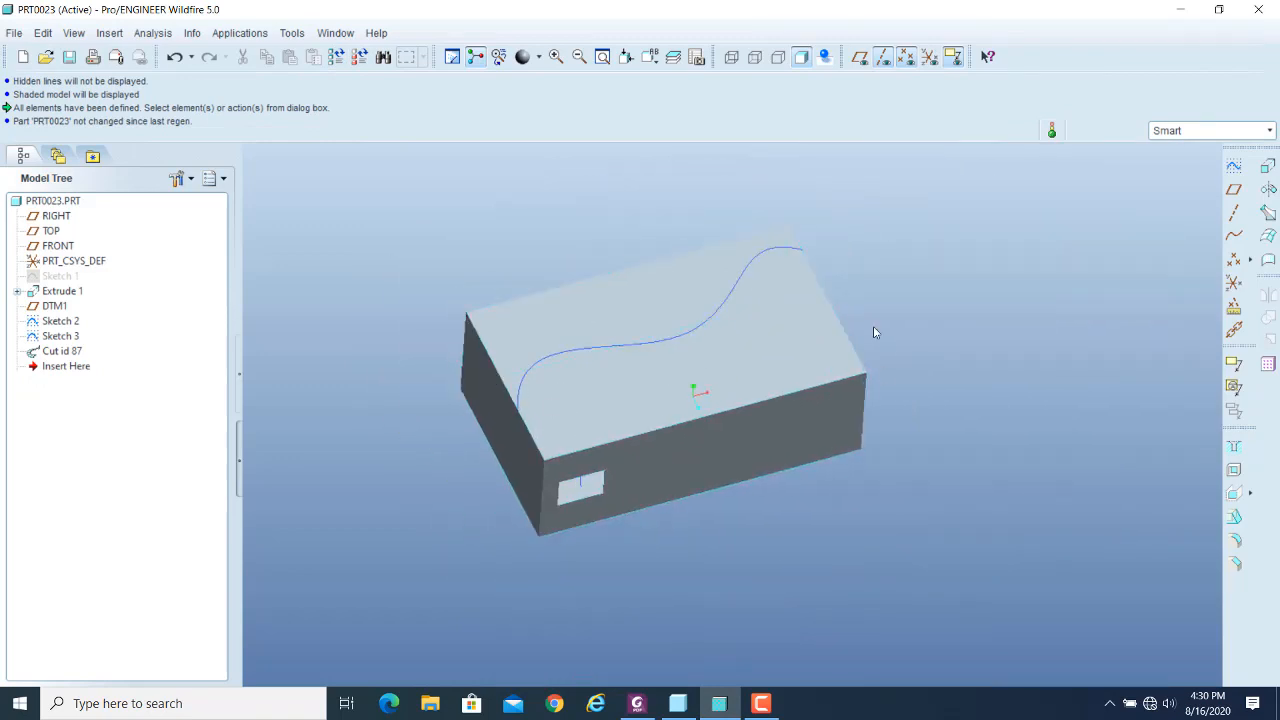
{"action": "left_click", "coordinate": [761, 703]}
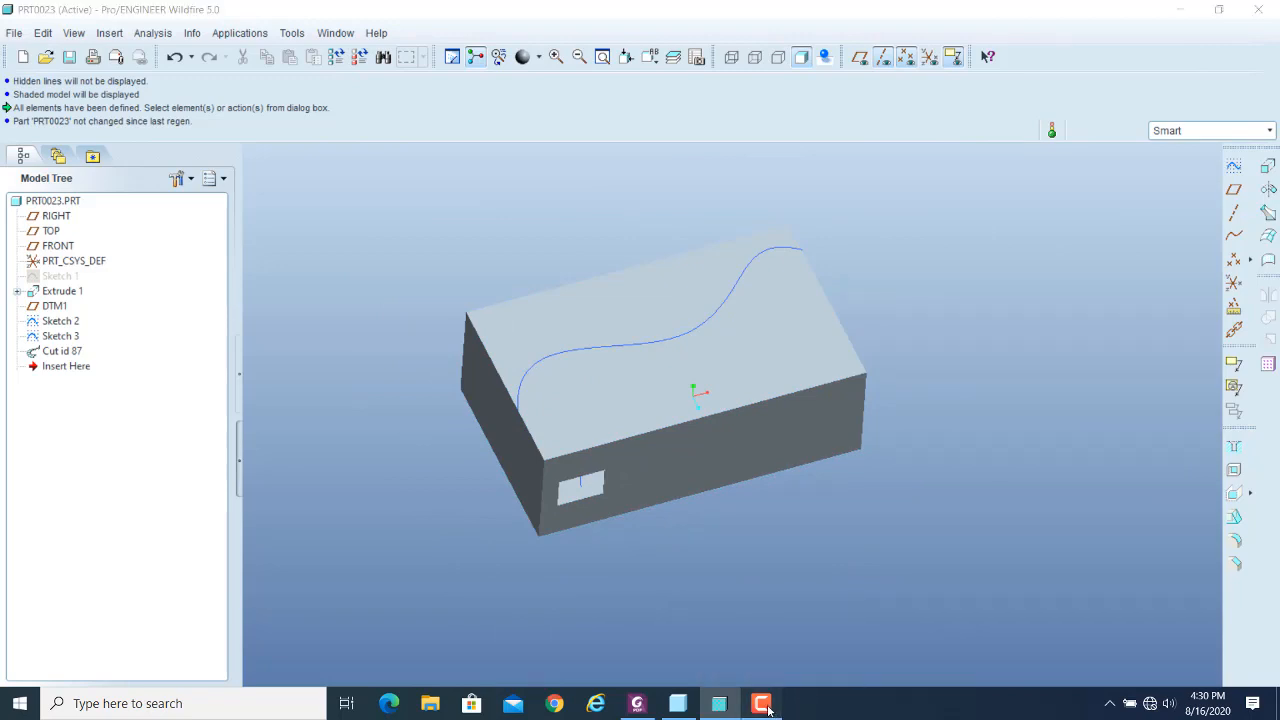